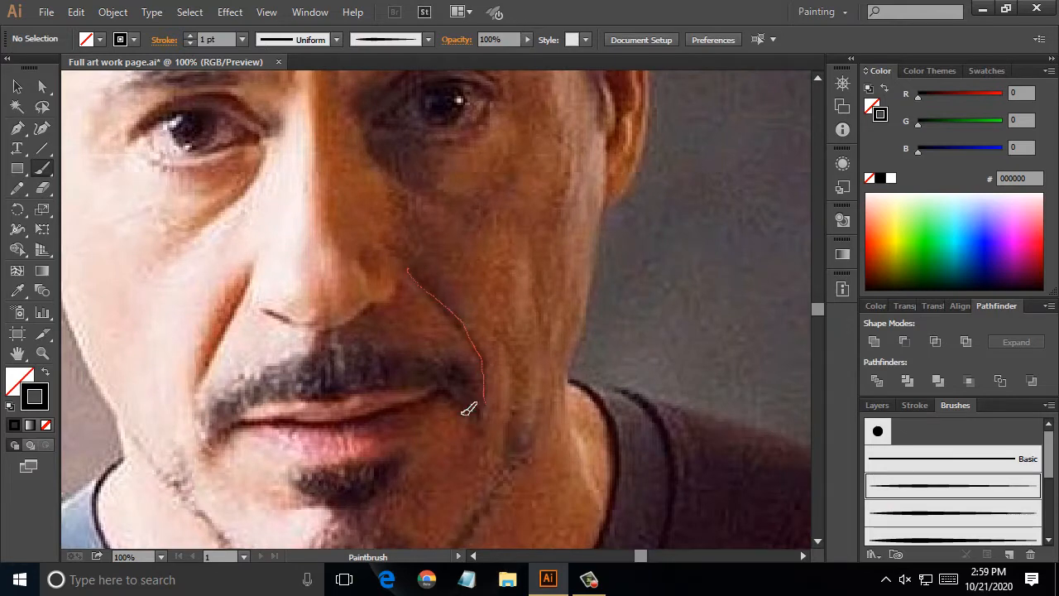
# - Trace the two smile lines running from the nostrils down past the mouth with tapered brush strokes
pyautogui.moveTo(260, 265); pyautogui.dragTo(207, 383)
pyautogui.moveTo(490, 233)
pyautogui.mouseDown()
pyautogui.moveTo(490, 431)
pyautogui.moveTo(499, 404)
pyautogui.moveTo(518, 409)
pyautogui.mouseUp()
# - Trace the upper eyelid crease of the portrait's right-hand eye with a tapered brush stroke
pyautogui.hotkey('ctrl', '+')
pyautogui.moveTo(576, 255); pyautogui.dragTo(492, 197)
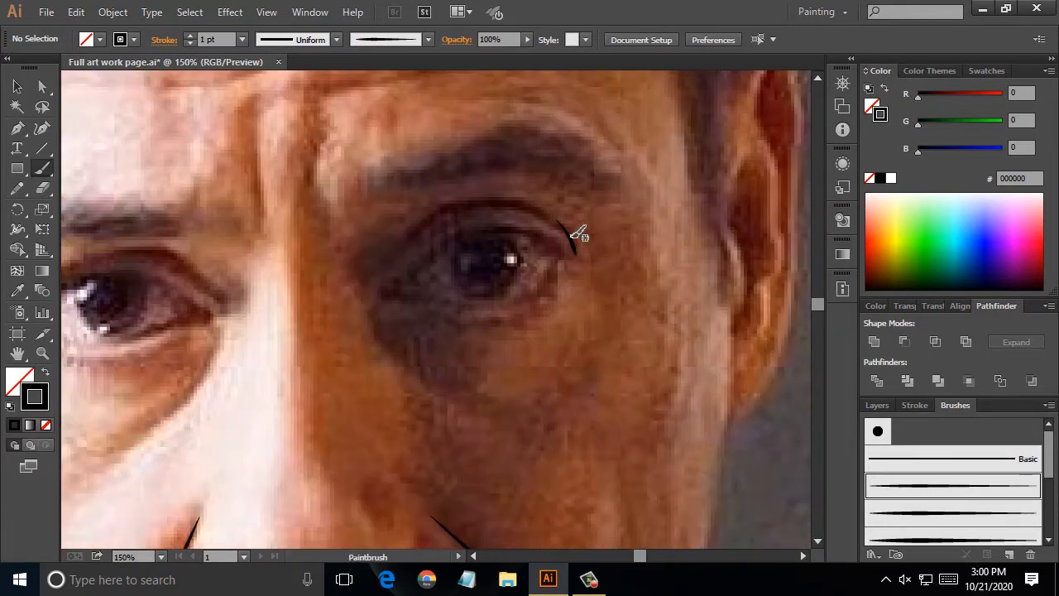
pyautogui.moveTo(570, 243)
pyautogui.mouseDown()
pyautogui.moveTo(530, 201)
pyautogui.moveTo(442, 240)
pyautogui.mouseUp()
pyautogui.moveTo(403, 287); pyautogui.dragTo(405, 286)
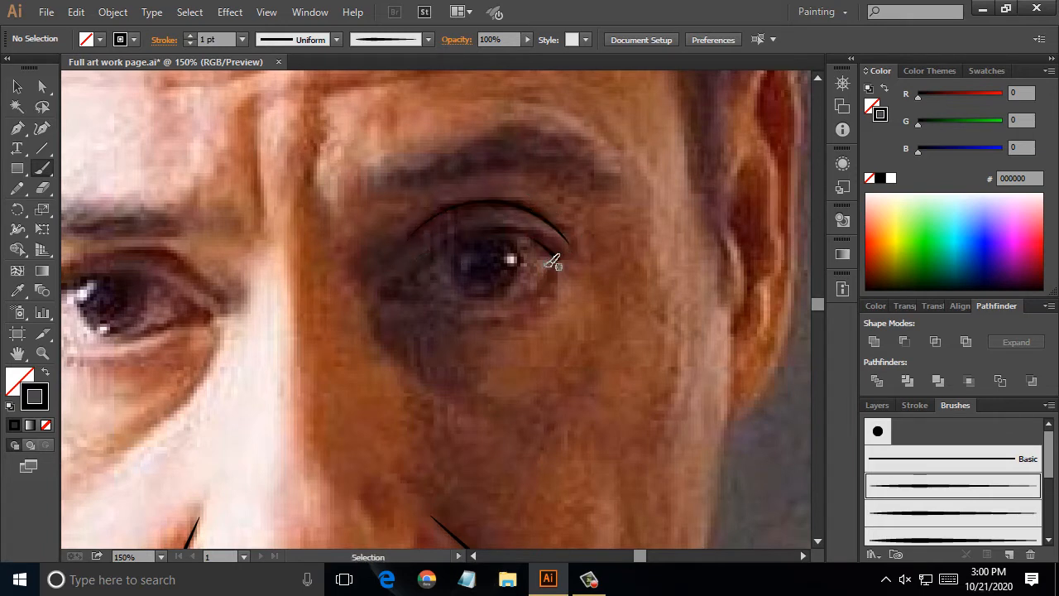
# - Trace the right-hand eye's outline along the upper and lower lids, meeting at both corners, redrawing unsatisfactory lower-lid strokes
pyautogui.moveTo(561, 260)
pyautogui.mouseDown()
pyautogui.moveTo(462, 241)
pyautogui.moveTo(401, 288)
pyautogui.moveTo(548, 284)
pyautogui.mouseUp()
pyautogui.moveTo(422, 262); pyautogui.dragTo(430, 252)
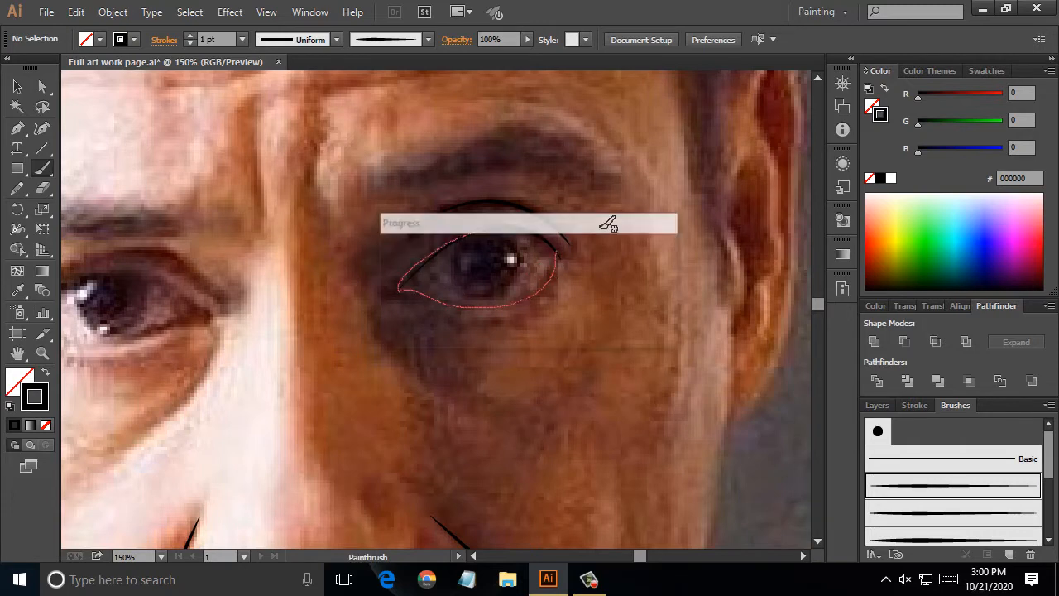
pyautogui.hotkey('ctrl', 'z')
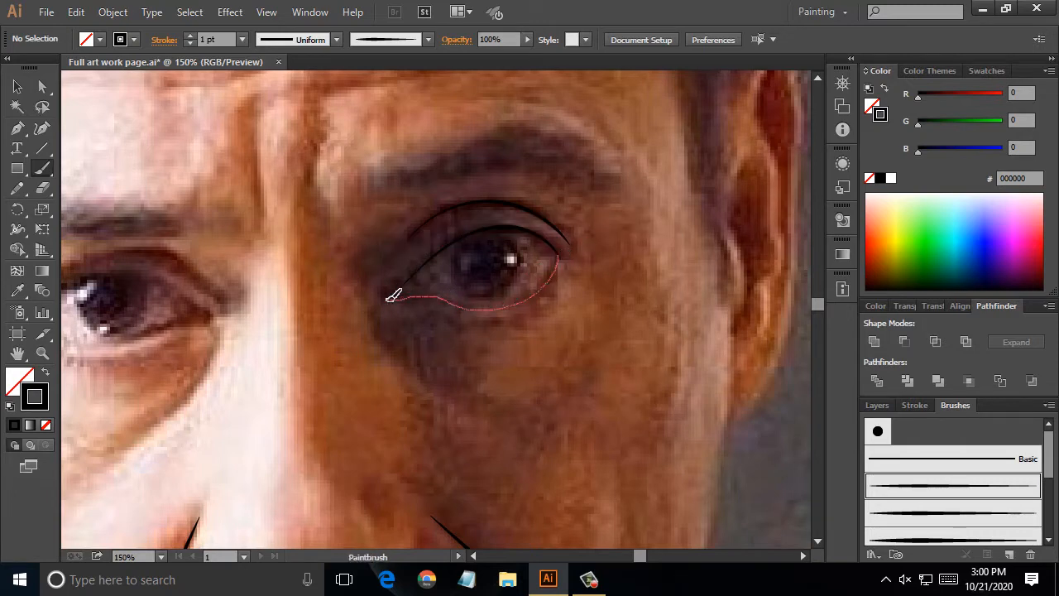
pyautogui.moveTo(432, 258)
pyautogui.mouseDown()
pyautogui.moveTo(411, 296)
pyautogui.moveTo(485, 304)
pyautogui.mouseUp()
pyautogui.hotkey('ctrl', 'z')
pyautogui.moveTo(559, 258); pyautogui.dragTo(511, 296)
pyautogui.moveTo(437, 289); pyautogui.dragTo(432, 291)
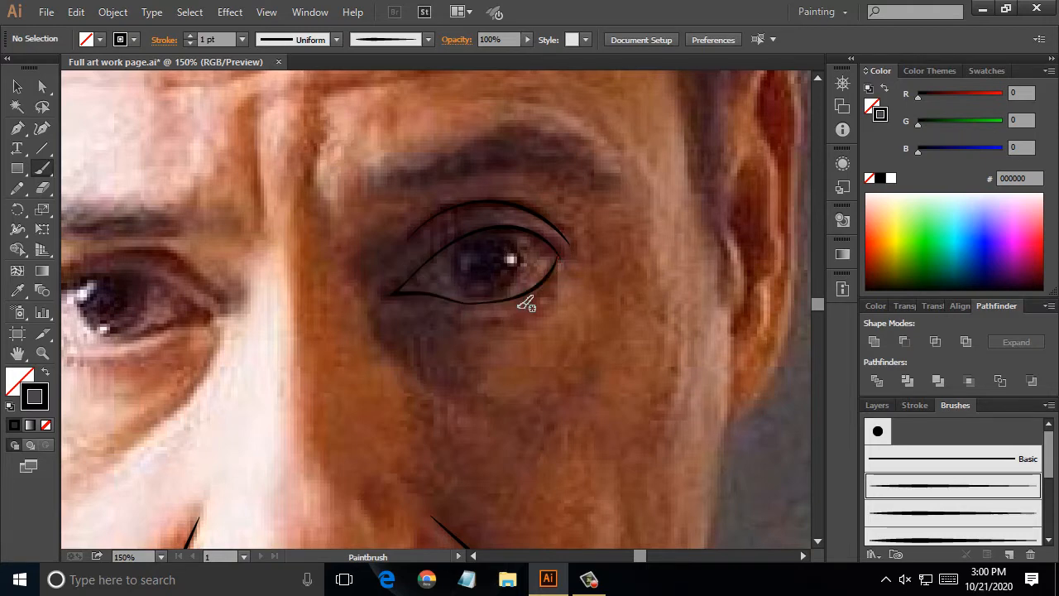
# - Trace the round iris outline and the small curves at the inner and outer corners of the right-hand eye
pyautogui.moveTo(474, 247); pyautogui.dragTo(485, 295)
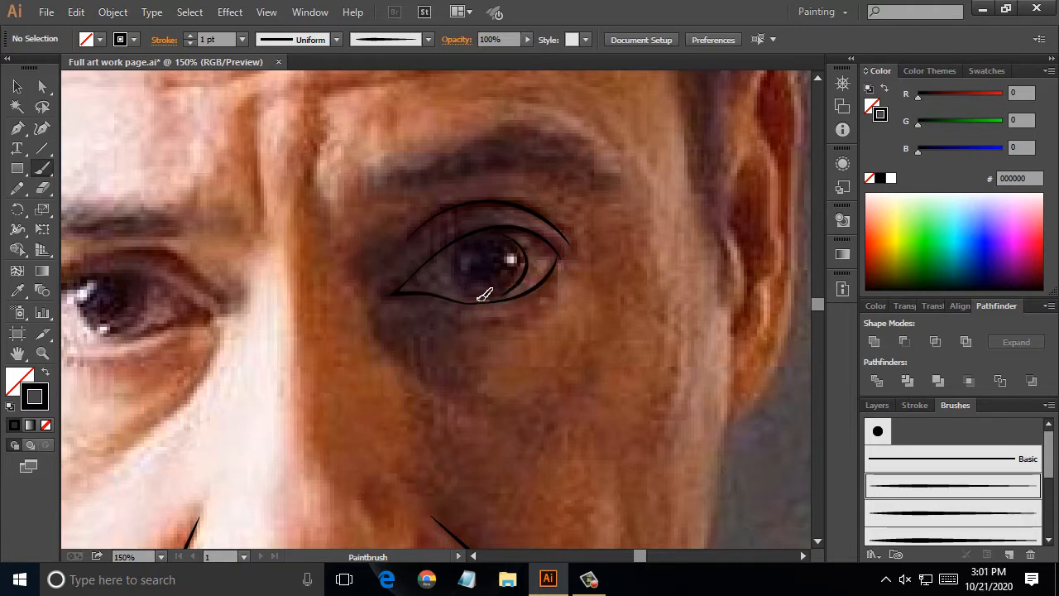
pyautogui.moveTo(477, 228); pyautogui.dragTo(540, 237)
pyautogui.scroll(2, 540, 237)
pyautogui.scroll(-1, 563, 272)
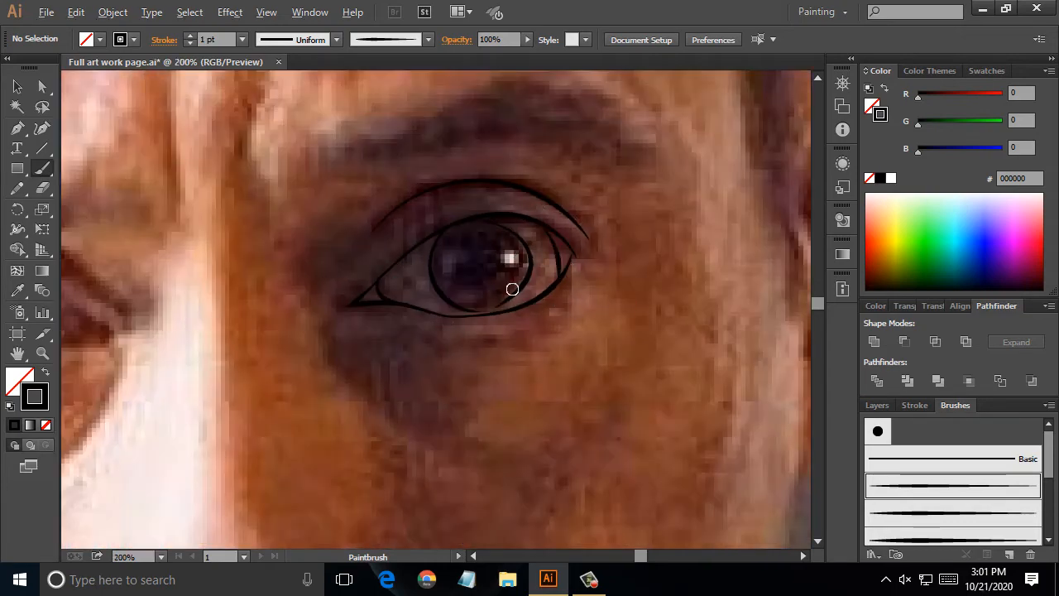
pyautogui.scroll(2, 512, 289)
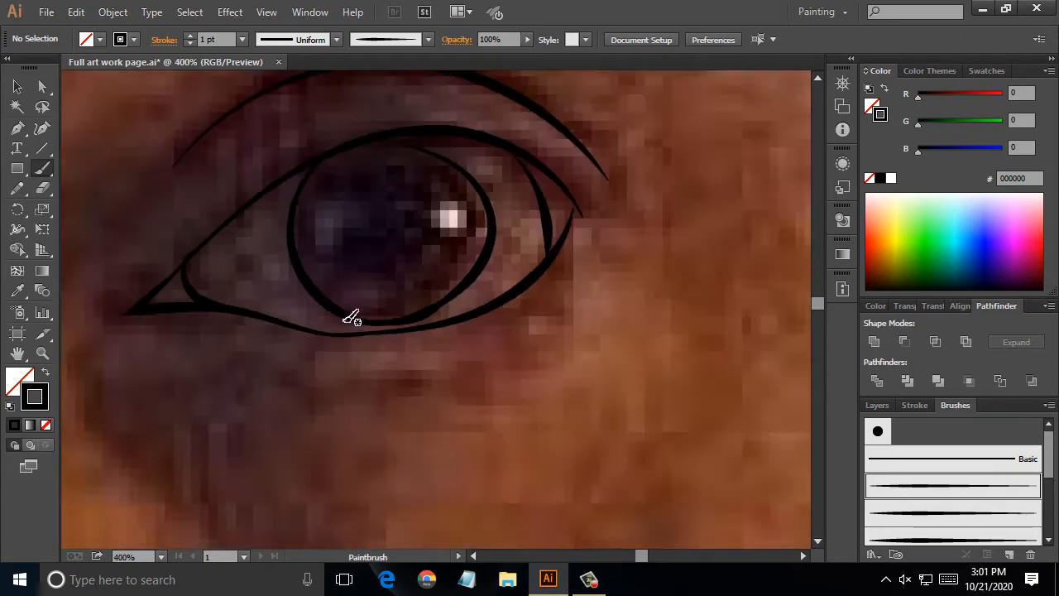
# - Paint the lower eyelid crease and the curved bag line beneath the right-hand eye
pyautogui.scroll(-4, 348, 317)
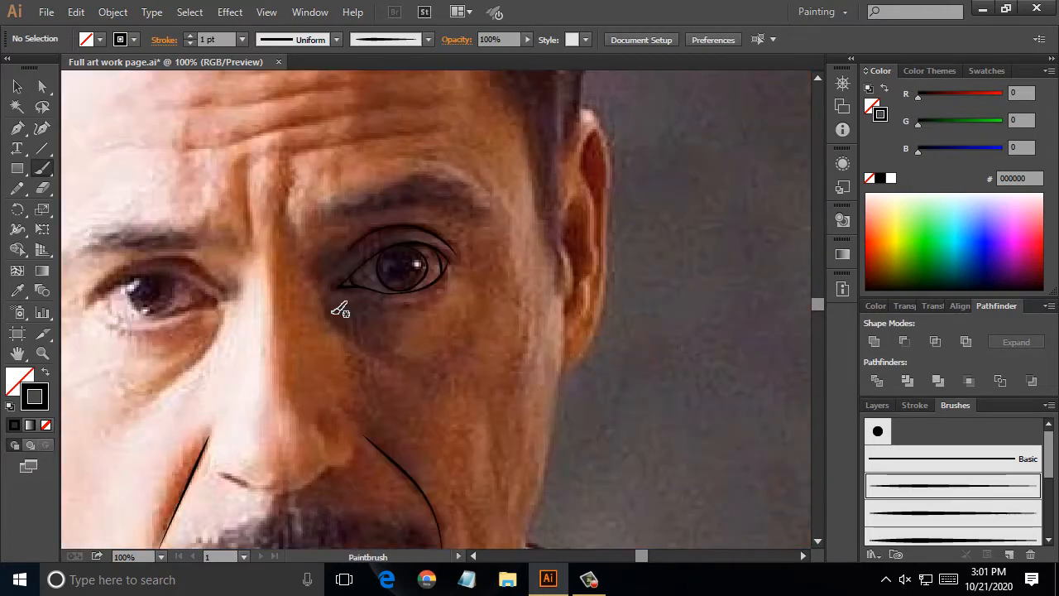
pyautogui.moveTo(339, 310); pyautogui.dragTo(406, 351)
pyautogui.scroll(2, 427, 254)
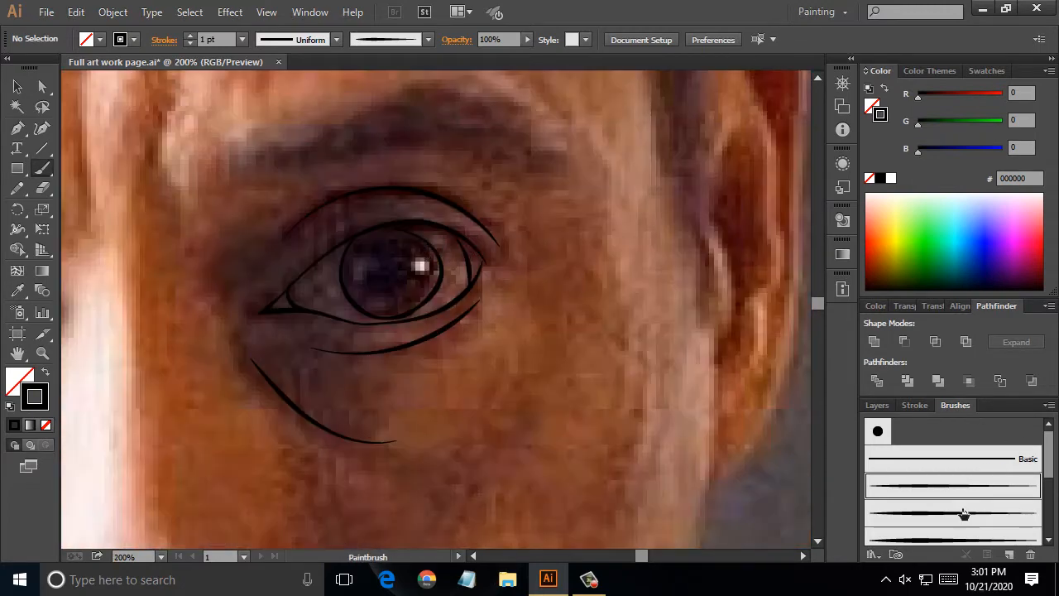
# - Choose the thickest visible tapered brush and paint eyelashes and a heavier lash line on the right-hand eye
pyautogui.click(952, 538)
pyautogui.moveTo(511, 249); pyautogui.dragTo(469, 237)
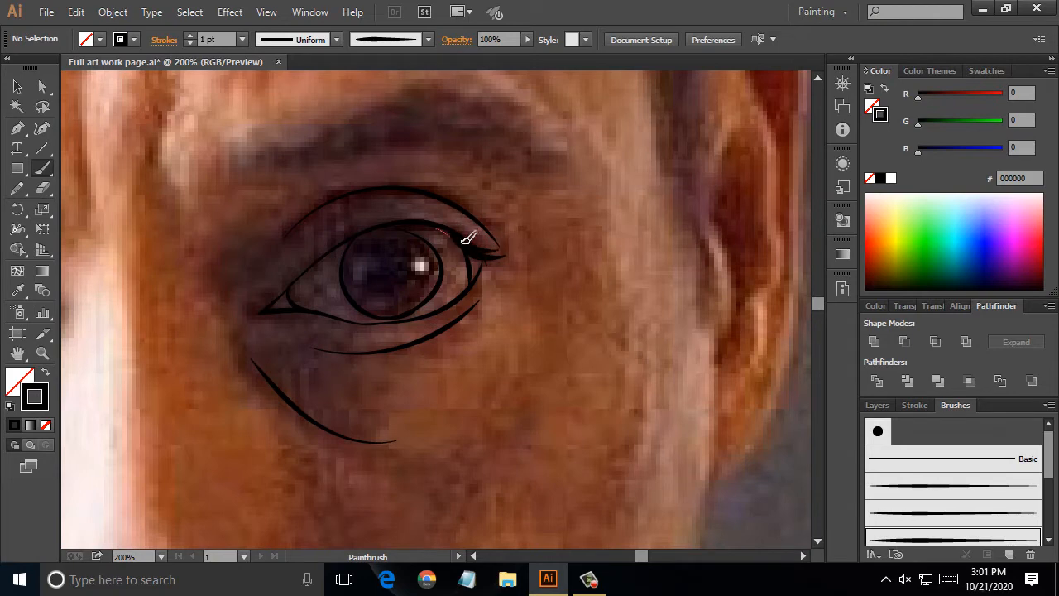
pyautogui.moveTo(506, 267); pyautogui.dragTo(500, 270)
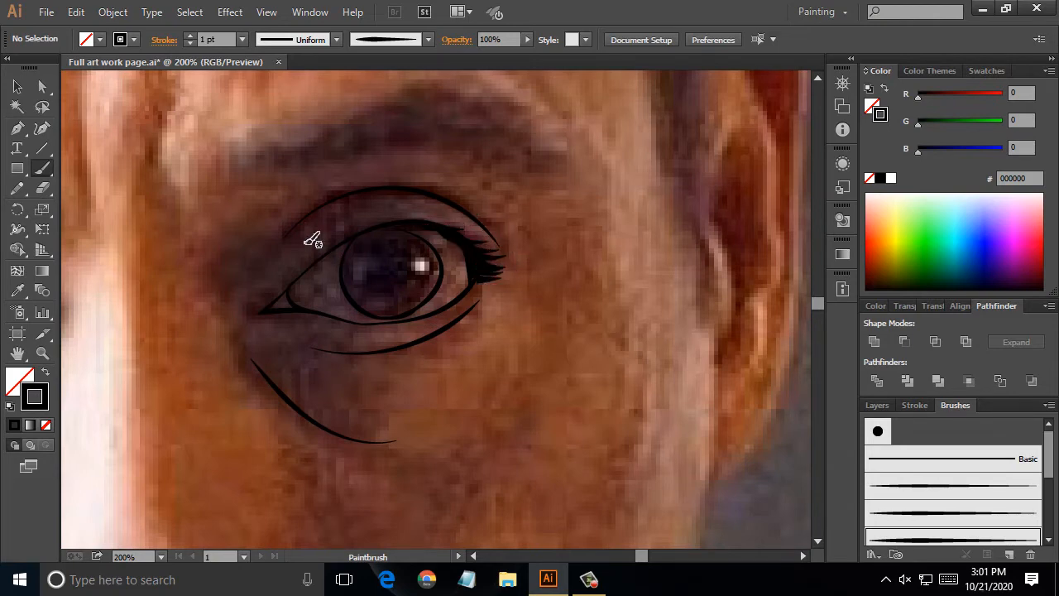
pyautogui.moveTo(279, 294); pyautogui.dragTo(267, 310)
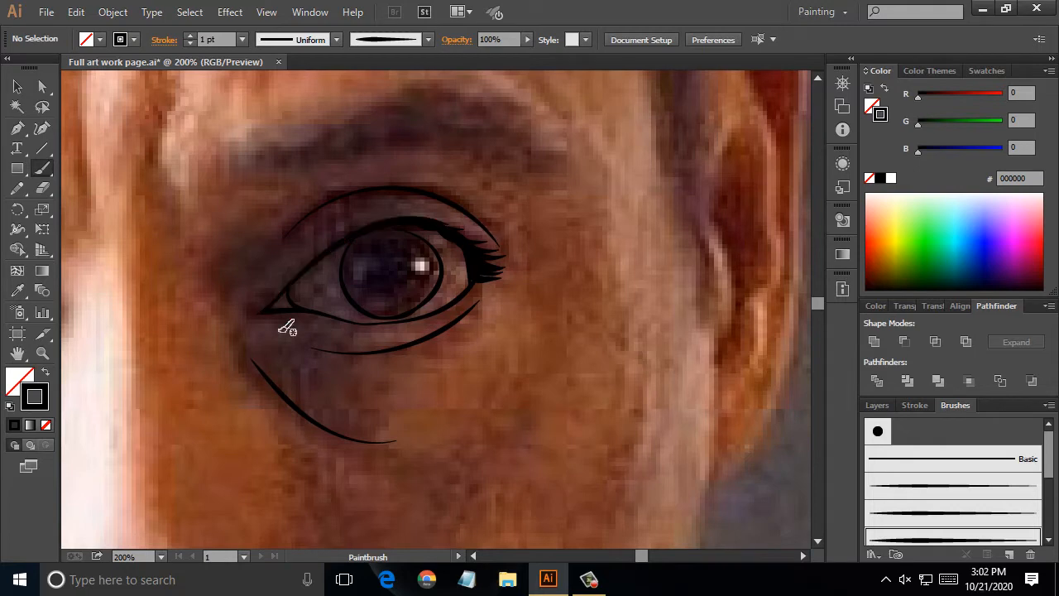
# - Hide Layer 1, fill in the lash line at the eye's outer corner, and show Layer 1 again
pyautogui.click(877, 405)
pyautogui.click(872, 444)
pyautogui.moveTo(471, 269); pyautogui.dragTo(472, 286)
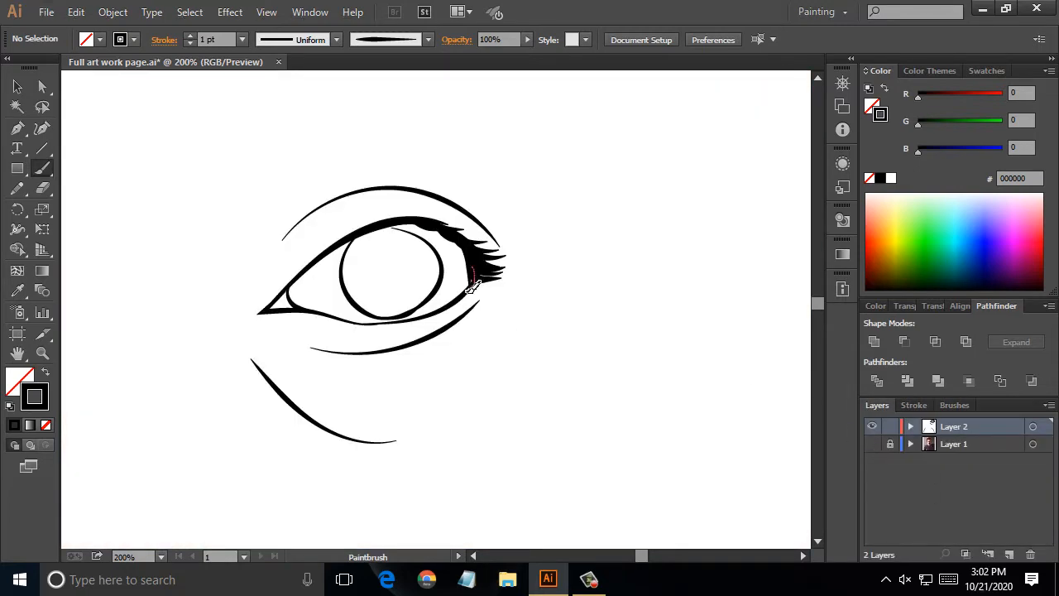
pyautogui.click(872, 444)
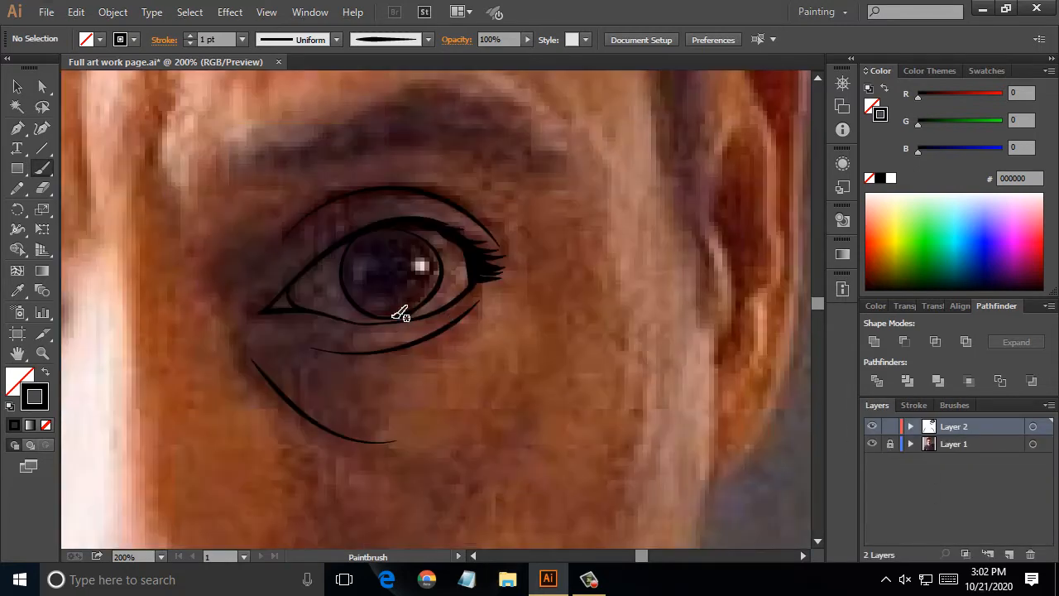
# - Draw an ellipse over the pupil inside the iris and swap its stroke to a solid black fill
pyautogui.moveTo(16, 168); pyautogui.dragTo(83, 208)
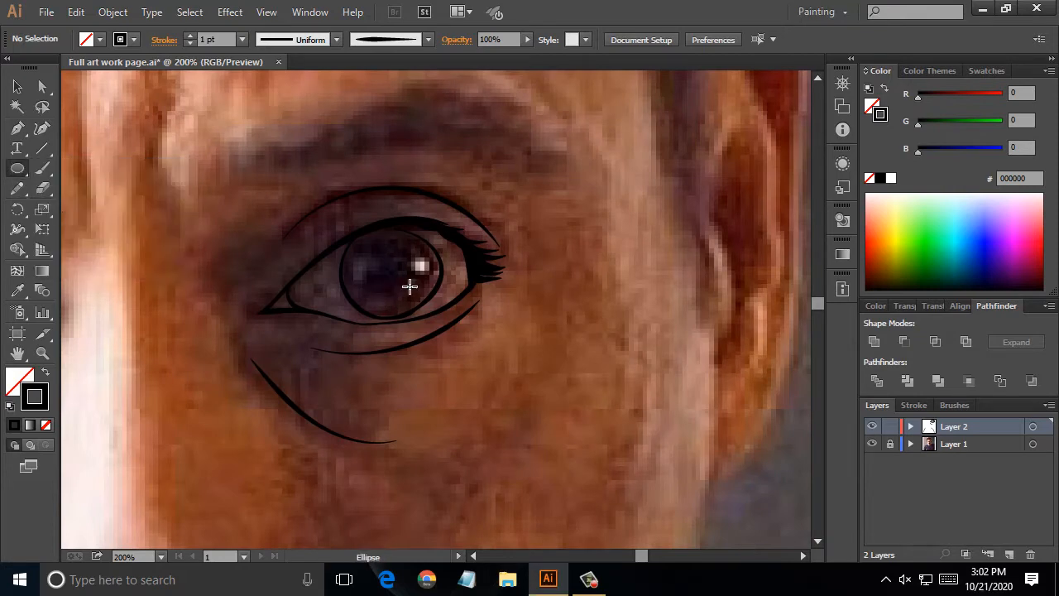
pyautogui.moveTo(411, 286); pyautogui.dragTo(349, 238)
pyautogui.hotkey('shift', 'x')
pyautogui.press('v')
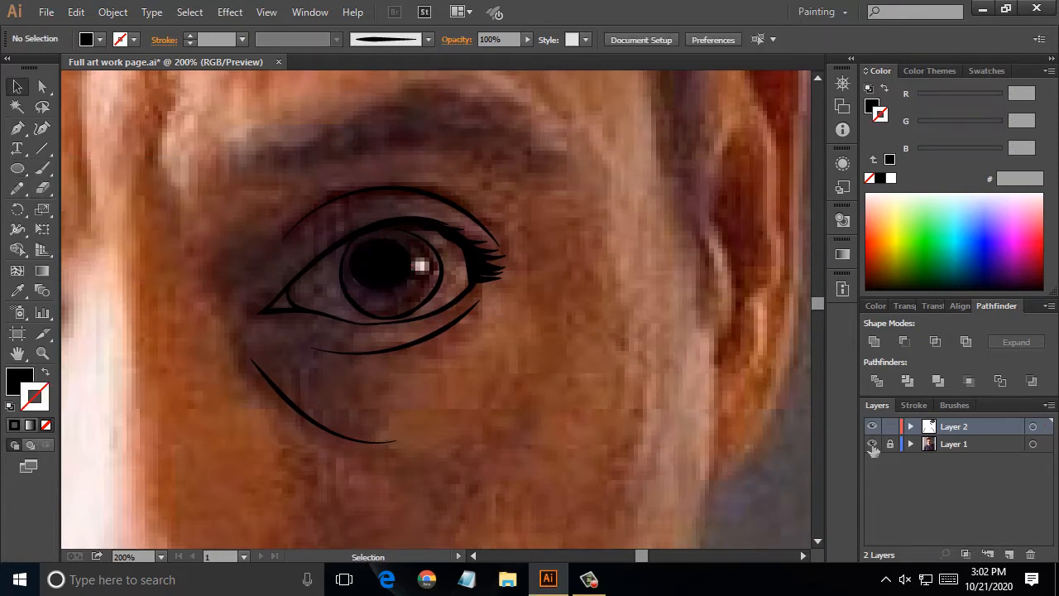
# - Adjust the anchor points of the iris's outer curve with Layer 1 hidden, then show the layer again
pyautogui.click(871, 443)
pyautogui.press('a')
pyautogui.click(387, 228)
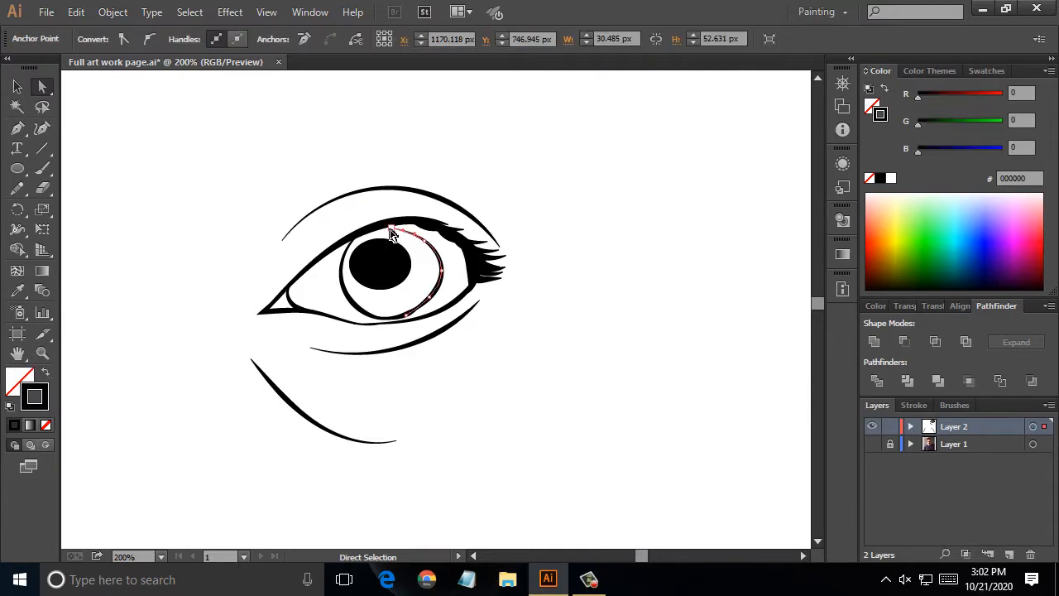
pyautogui.moveTo(425, 246); pyautogui.dragTo(426, 247)
pyautogui.click(510, 338)
pyautogui.click(872, 444)
# - Outline the right-hand eyebrow with the Pen tool and give the shape a solid black fill
pyautogui.scroll(-2, 423, 351)
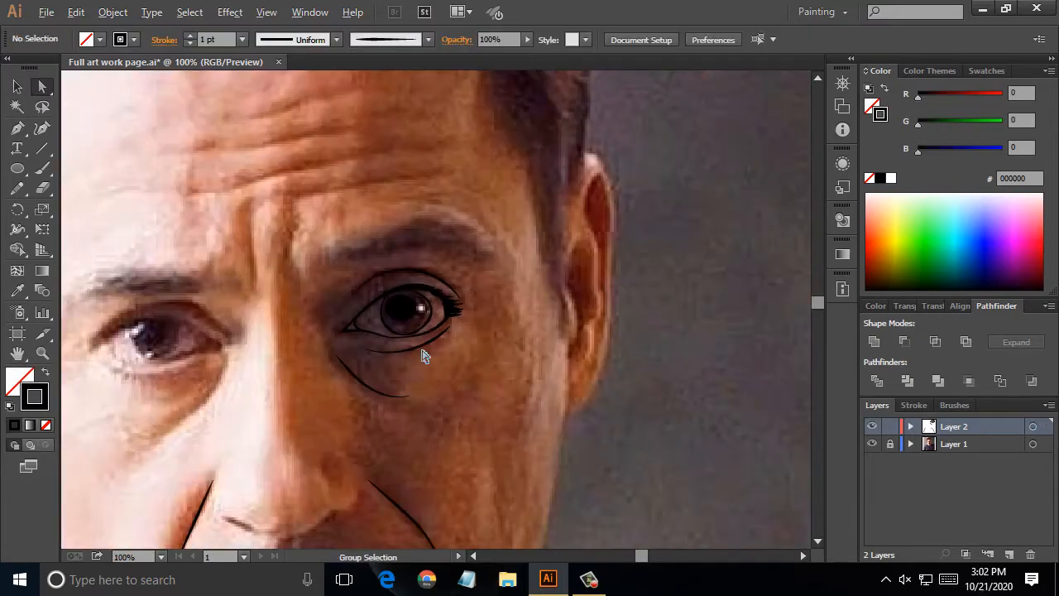
pyautogui.click(46, 171)
pyautogui.press('alt')
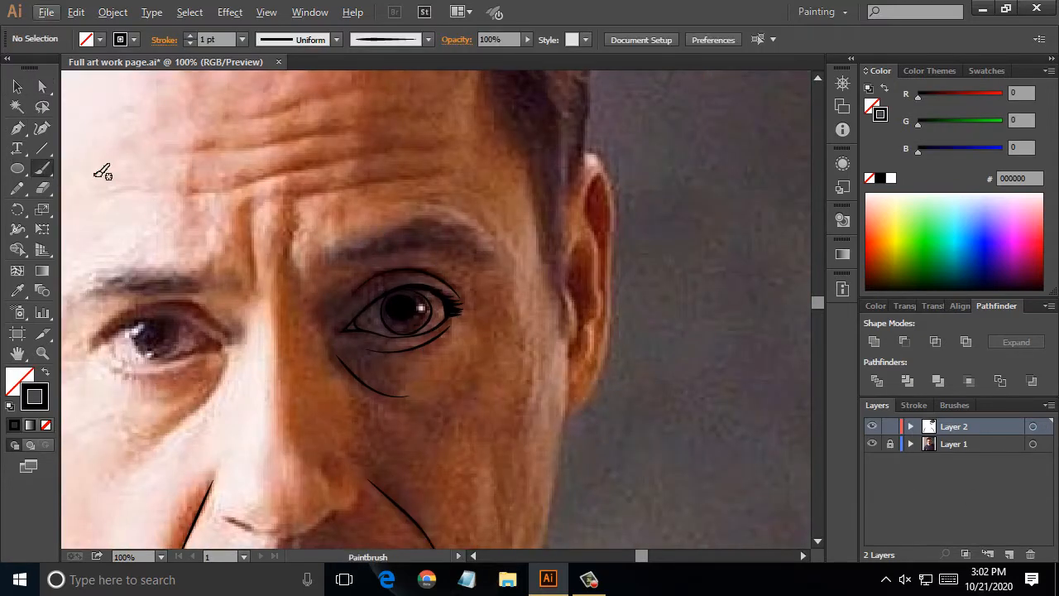
pyautogui.press('p')
pyautogui.click(495, 256)
pyautogui.moveTo(360, 240); pyautogui.dragTo(327, 253)
pyautogui.moveTo(493, 241); pyautogui.dragTo(546, 347)
pyautogui.hotkey('shift', 'x')
# - Make a mirrored, grouped copy of the right-hand eye and eyebrow, then place and rotate it over the left-hand eye
pyautogui.press('v')
pyautogui.moveTo(495, 199)
pyautogui.mouseDown()
pyautogui.moveTo(326, 381)
pyautogui.moveTo(324, 407)
pyautogui.mouseUp()
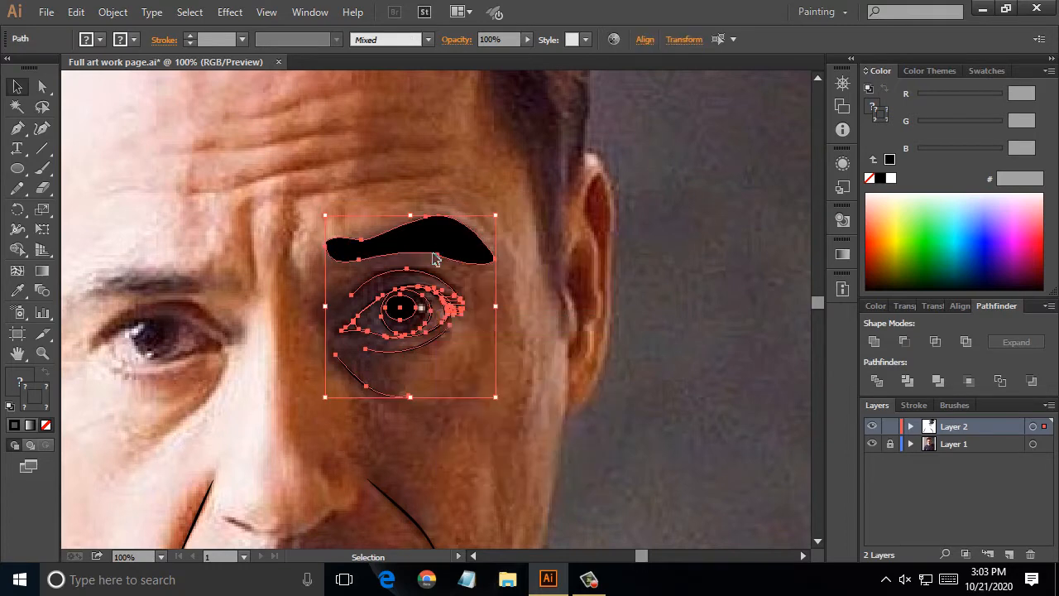
pyautogui.rightClick(447, 249)
pyautogui.click(678, 430)
pyautogui.moveTo(426, 251); pyautogui.dragTo(174, 279)
pyautogui.moveTo(242, 443); pyautogui.dragTo(256, 426)
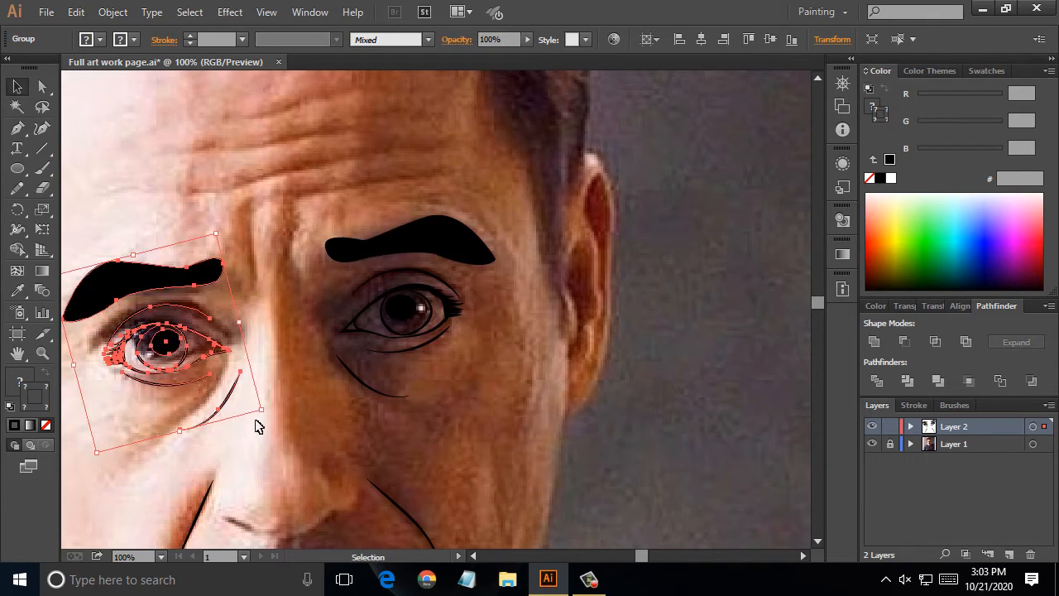
pyautogui.hotkey('ctrl', 'z')
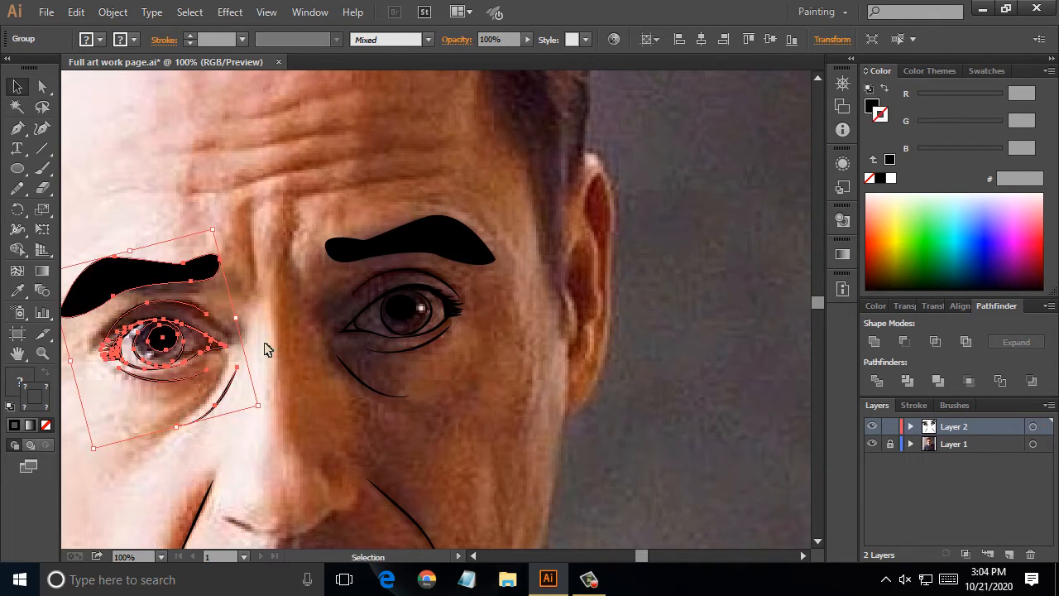
pyautogui.rightClick(229, 392)
pyautogui.press('a')
pyautogui.click(229, 397)
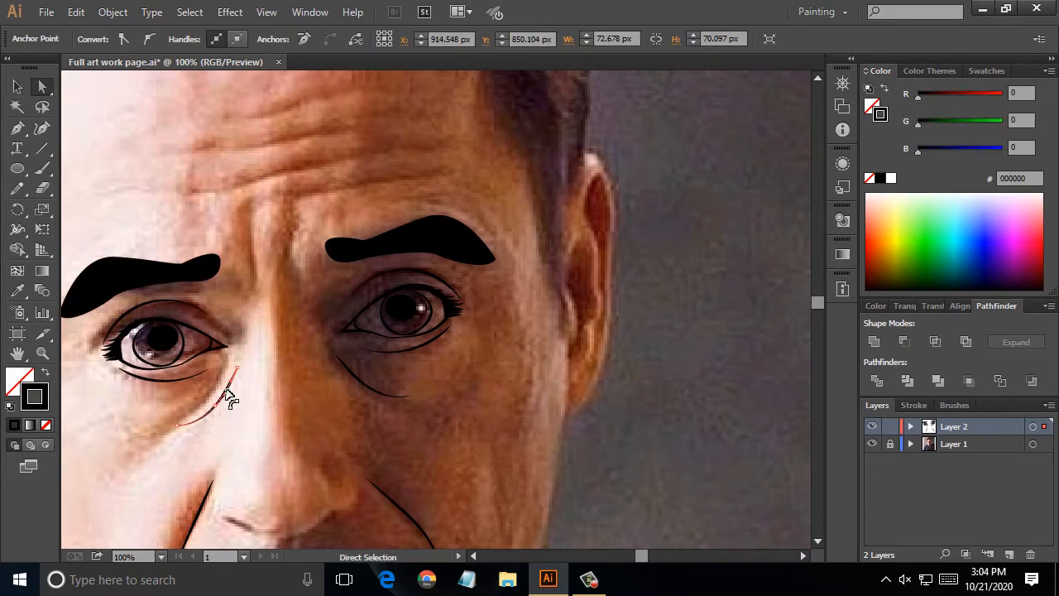
pyautogui.press('v')
pyautogui.moveTo(227, 387); pyautogui.dragTo(240, 391)
pyautogui.hotkey('ctrl', 'z')
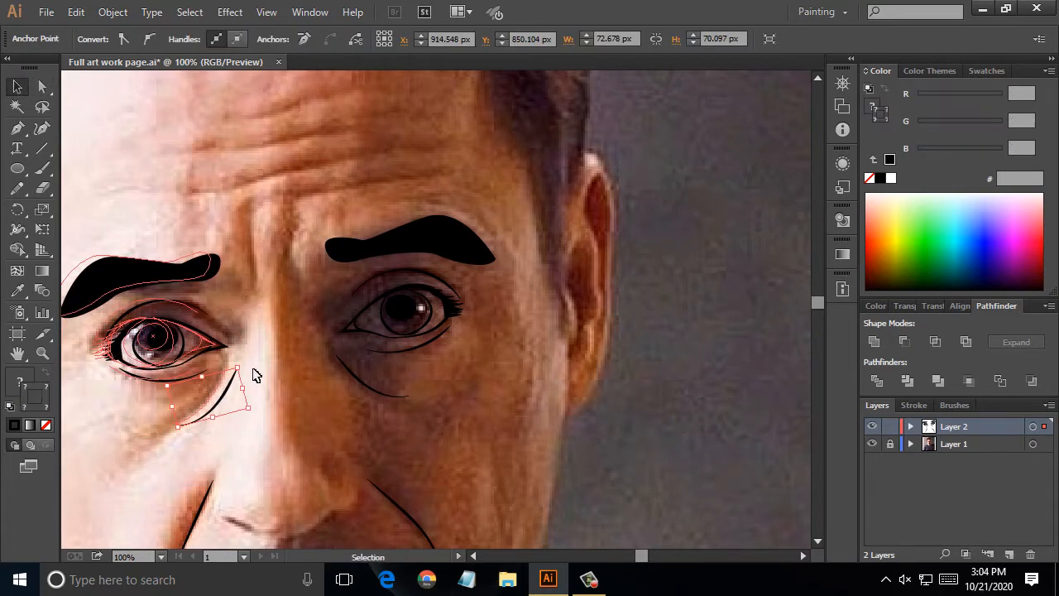
pyautogui.click(252, 369)
pyautogui.press('a')
pyautogui.click(227, 392)
pyautogui.press('v')
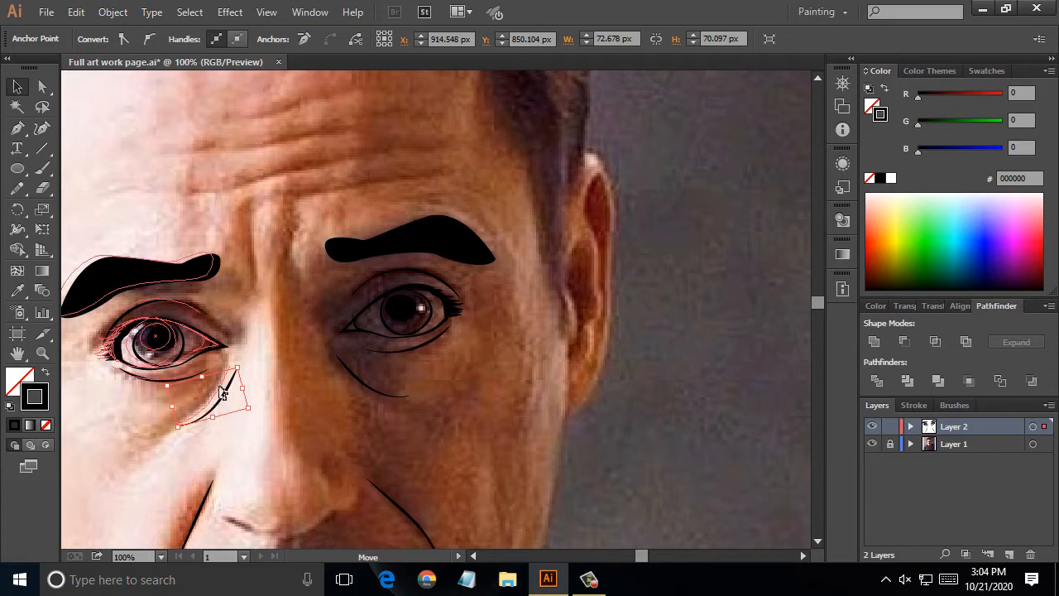
pyautogui.click(262, 356)
pyautogui.press('a')
pyautogui.click(220, 397)
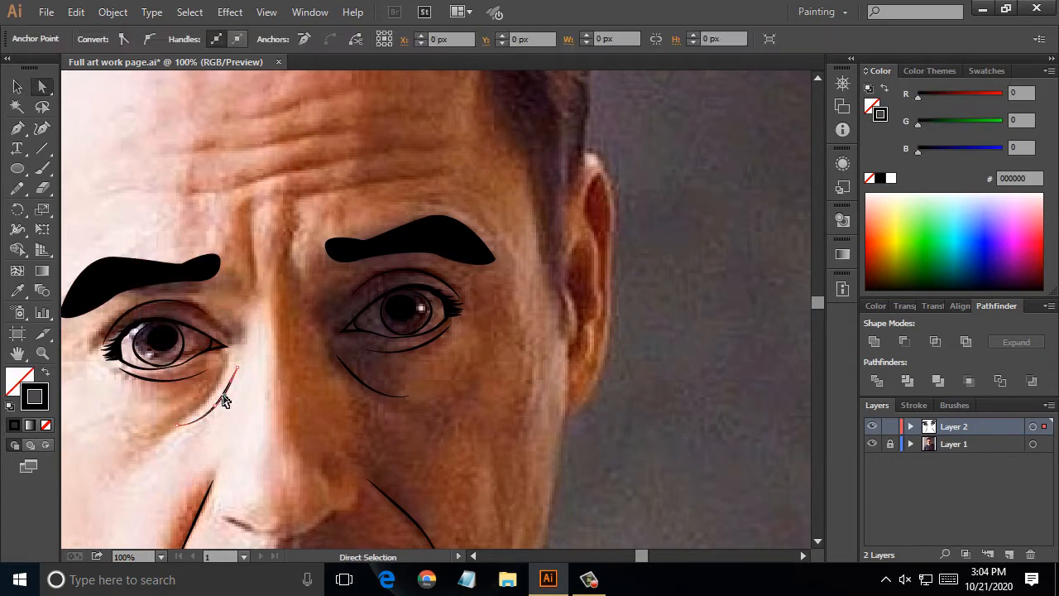
pyautogui.press('v')
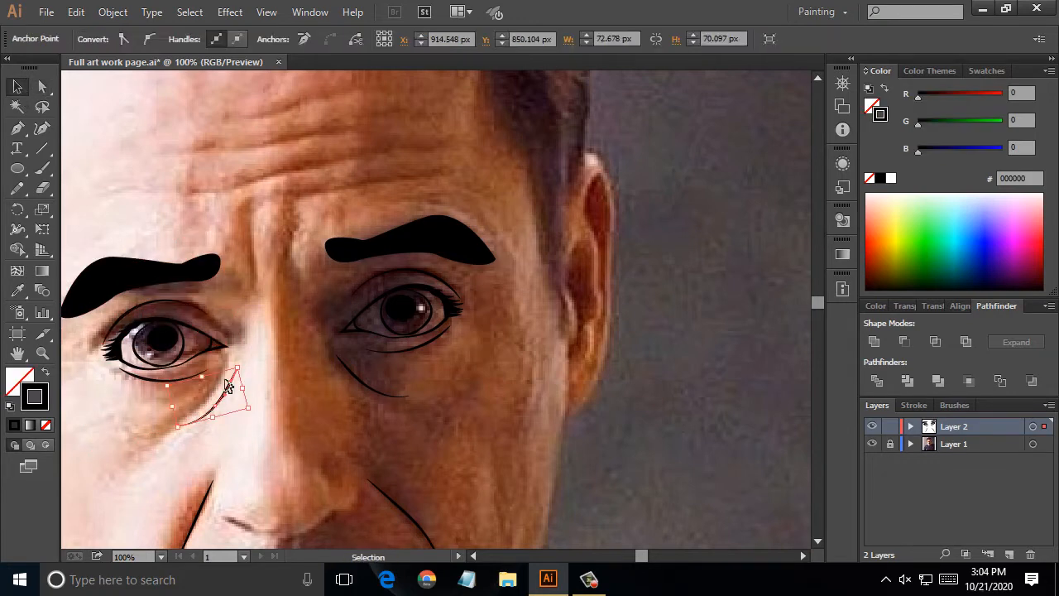
# - Ungroup the mirrored eye artwork and move its under-eye bag line outward, away from the nose
pyautogui.click(224, 390)
pyautogui.rightClick(226, 389)
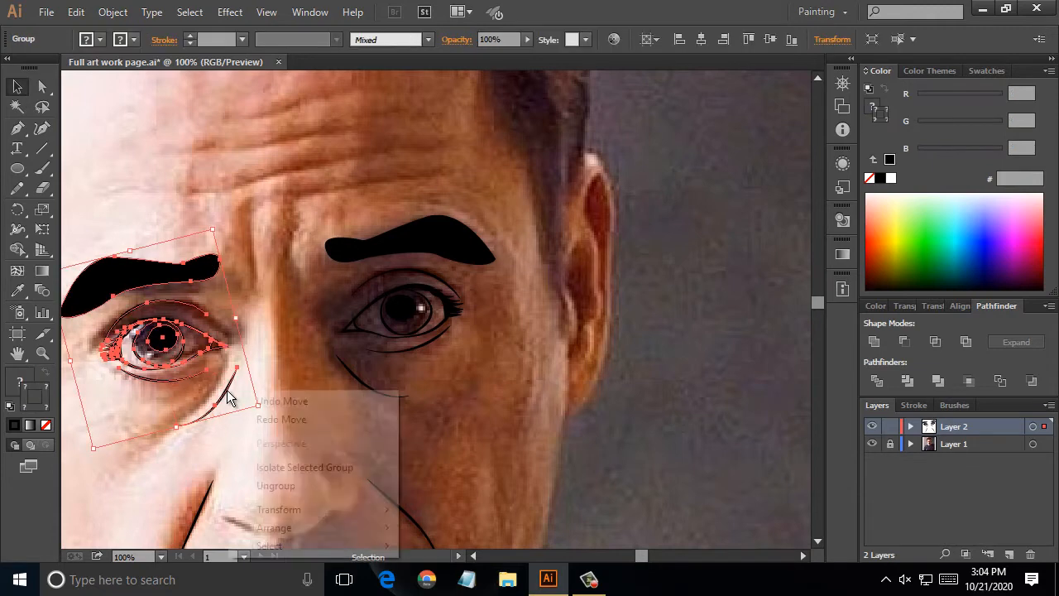
pyautogui.click(291, 359)
pyautogui.moveTo(223, 396); pyautogui.dragTo(211, 391)
pyautogui.click(240, 422)
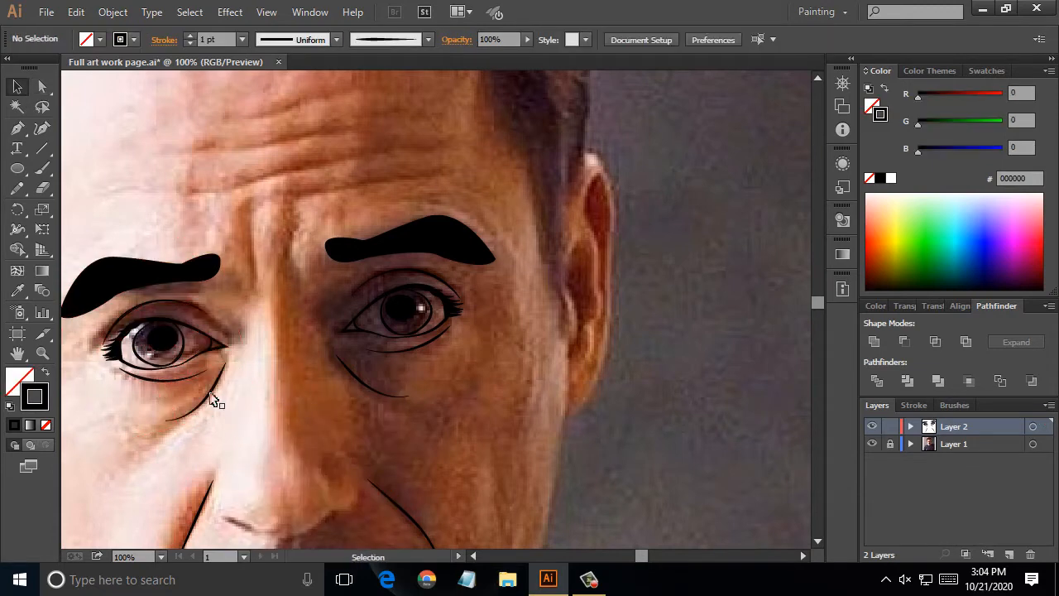
# - Paint thicker upper eyelid creases over both eyes with the thickest visible tapered brush and check them with Layer 1 hidden
pyautogui.click(42, 168)
pyautogui.click(955, 405)
pyautogui.click(1001, 537)
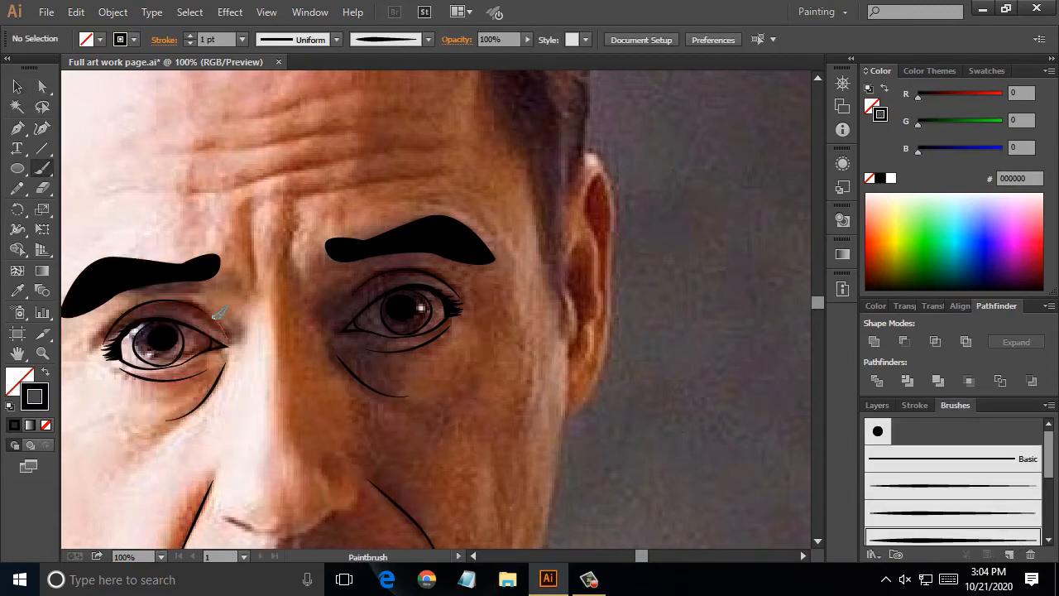
pyautogui.moveTo(213, 318); pyautogui.dragTo(169, 299)
pyautogui.moveTo(112, 327); pyautogui.dragTo(107, 335)
pyautogui.moveTo(408, 263); pyautogui.dragTo(461, 305)
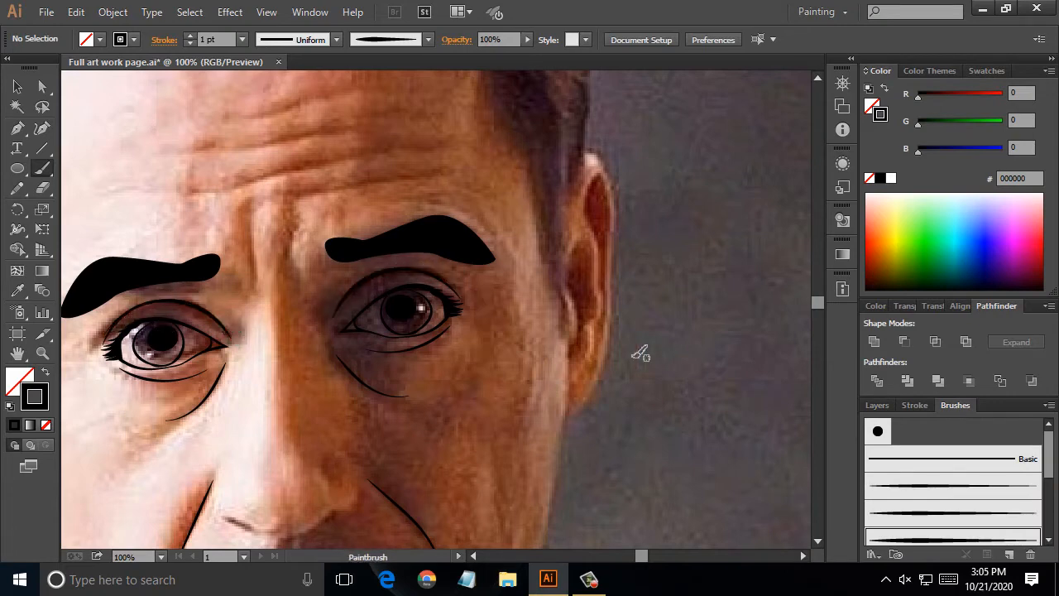
pyautogui.click(878, 405)
pyautogui.click(872, 444)
pyautogui.click(872, 443)
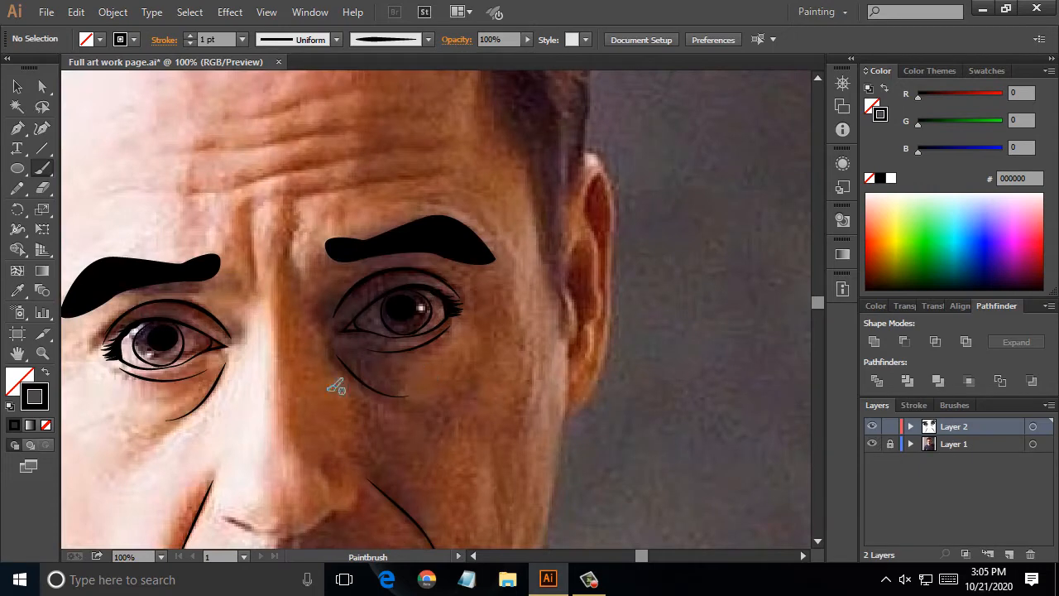
# - Thicken the lash line and lower lid line of the eyes with extra brush strokes, then hide Layer 1
pyautogui.scroll(1, 187, 361)
pyautogui.moveTo(89, 354); pyautogui.dragTo(86, 357)
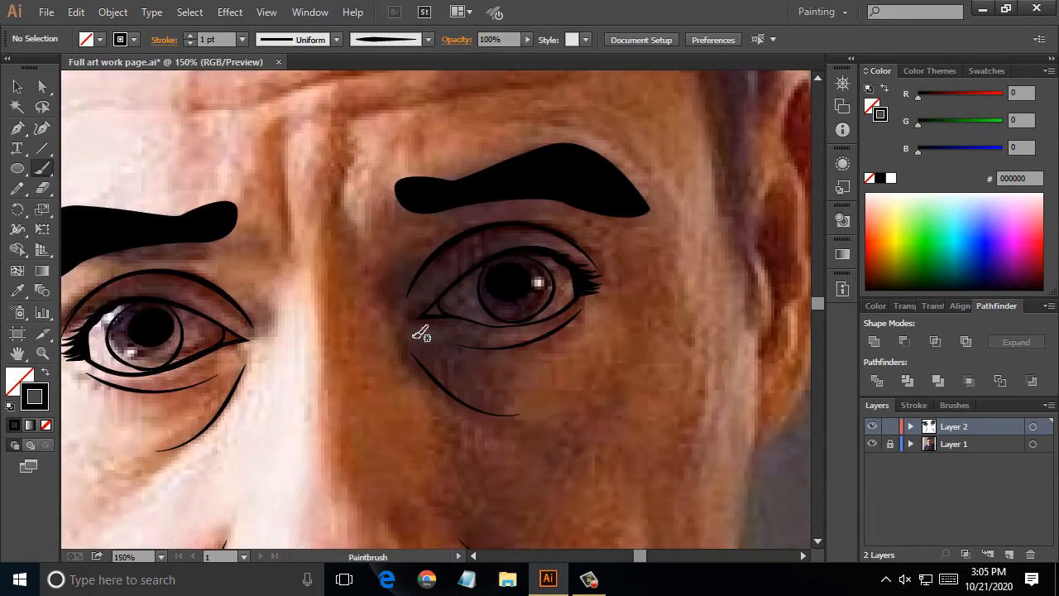
pyautogui.moveTo(466, 317); pyautogui.dragTo(494, 322)
pyautogui.moveTo(583, 292); pyautogui.dragTo(581, 292)
pyautogui.click(872, 444)
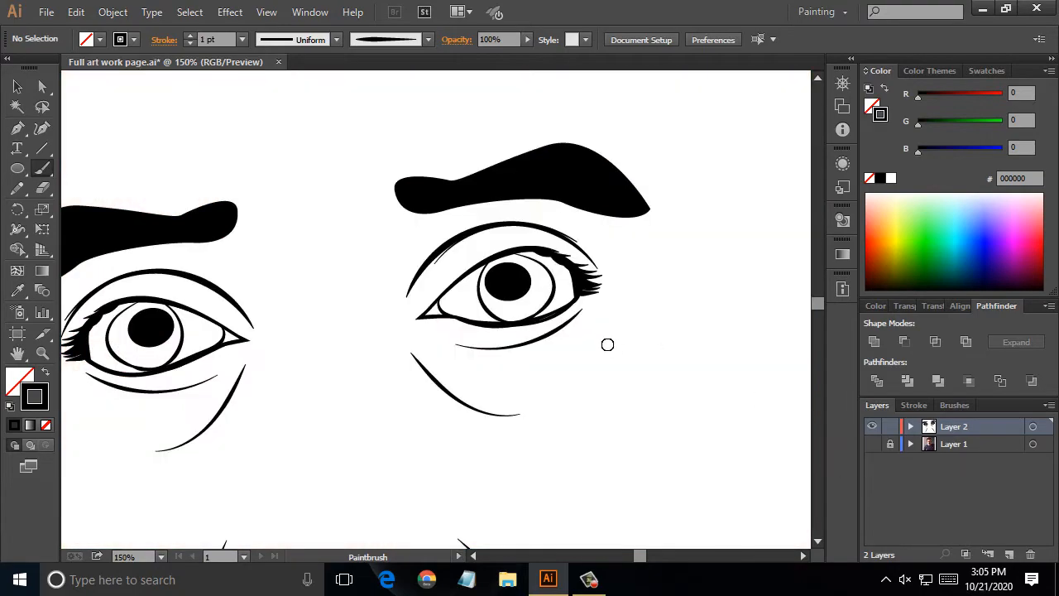
# - Reshape the curve of the right-hand eye's lower lash line to sit closer to the lid line, then show Layer 1 again
pyautogui.press('a')
pyautogui.scroll(3, 607, 346)
pyautogui.click(439, 289)
pyautogui.moveTo(440, 295); pyautogui.dragTo(474, 300)
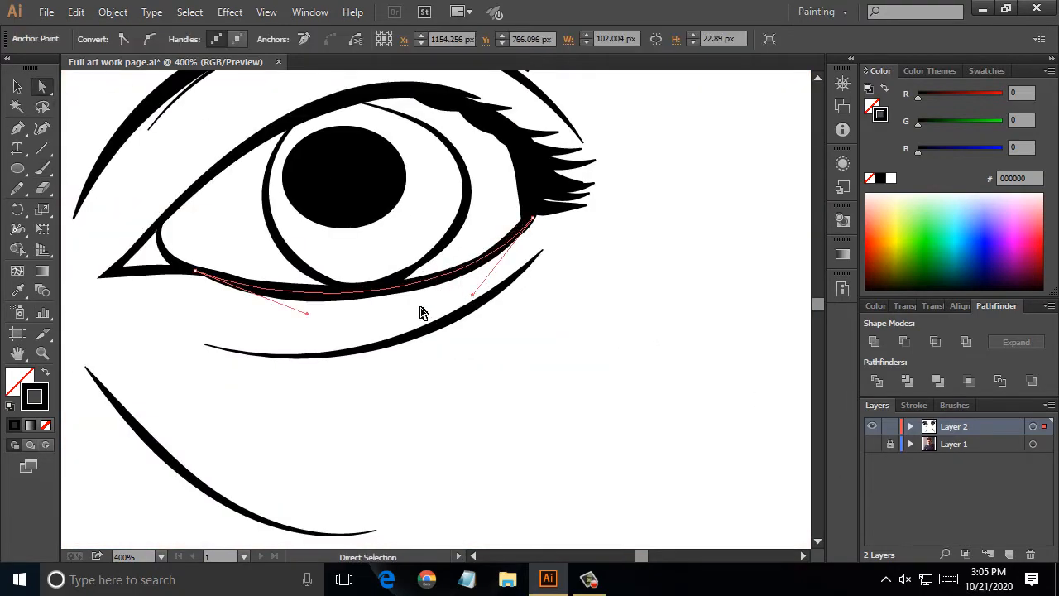
pyautogui.click(420, 310)
pyautogui.scroll(-6, 420, 309)
pyautogui.click(873, 444)
# - Paint the curved nostril wings and the underside of the nose with the medium tapered brush
pyautogui.click(42, 168)
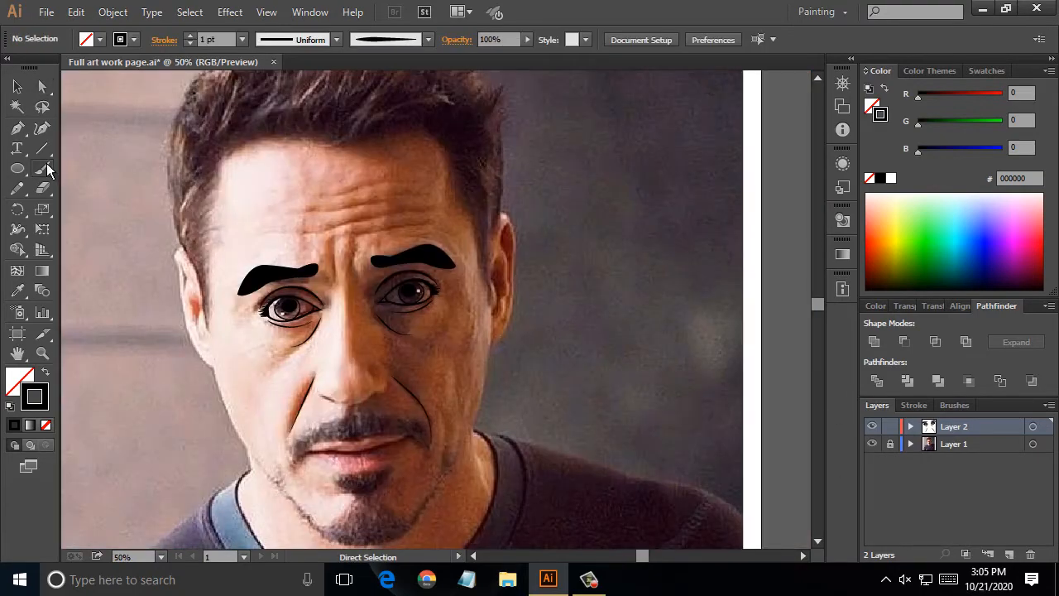
pyautogui.scroll(4, 379, 397)
pyautogui.click(955, 405)
pyautogui.click(962, 519)
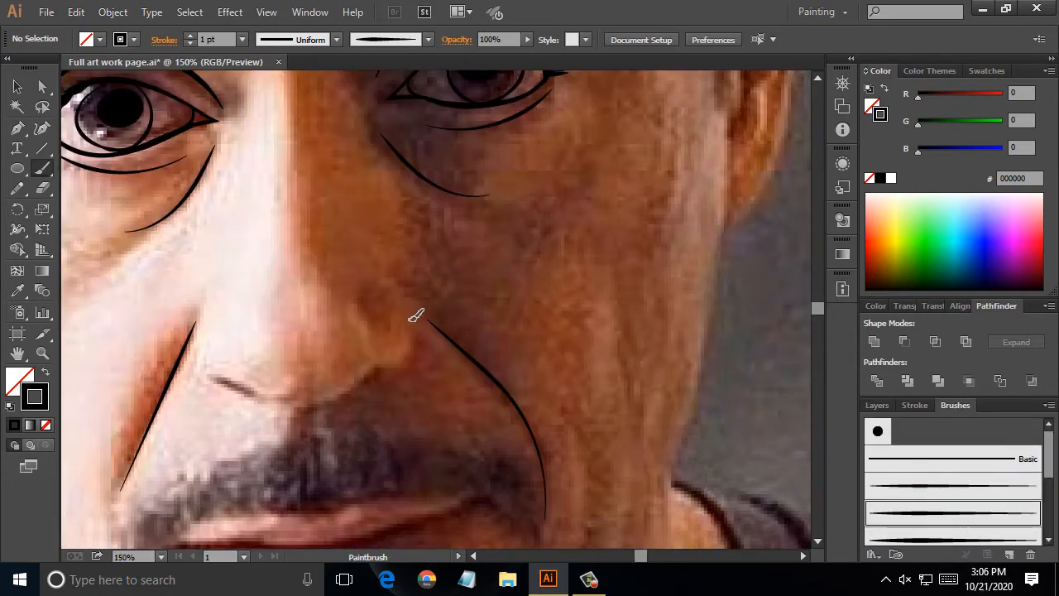
pyautogui.moveTo(381, 379); pyautogui.dragTo(378, 381)
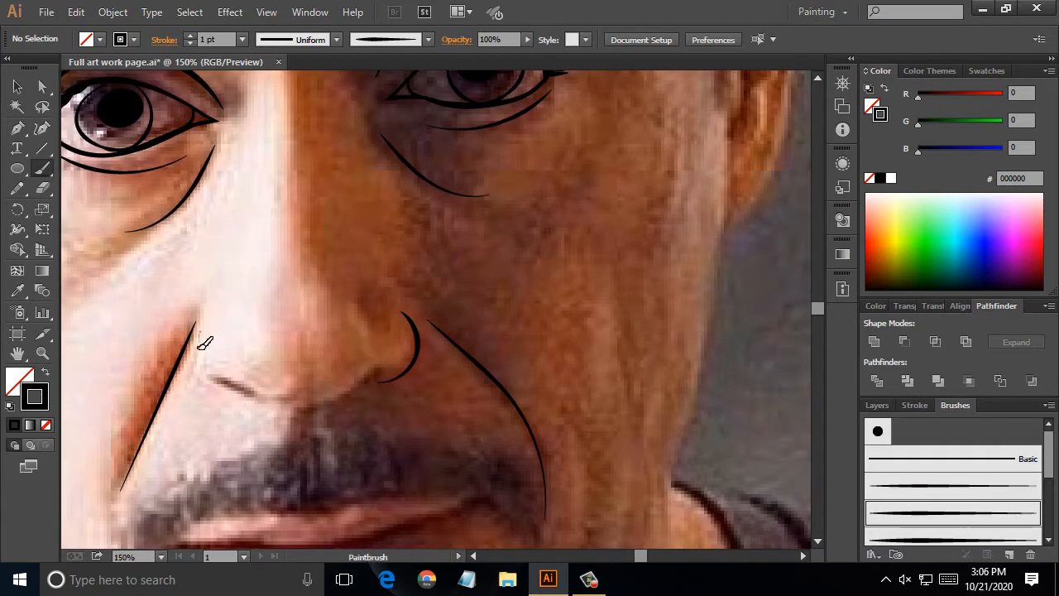
pyautogui.moveTo(283, 412); pyautogui.dragTo(297, 412)
pyautogui.hotkey('ctrl', 'z')
pyautogui.moveTo(200, 330)
pyautogui.mouseDown()
pyautogui.moveTo(200, 373)
pyautogui.moveTo(298, 411)
pyautogui.mouseUp()
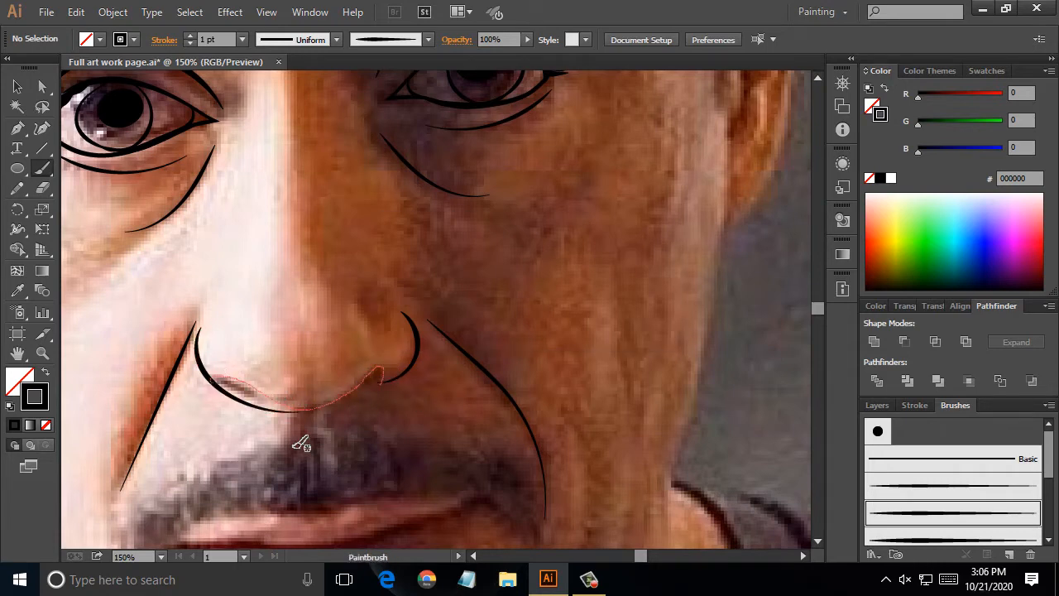
# - Delete the left-hand nostril wing stroke and repaint it so it curves around below the nostril opening
pyautogui.click(17, 87)
pyautogui.click(260, 410)
pyautogui.press('Delete')
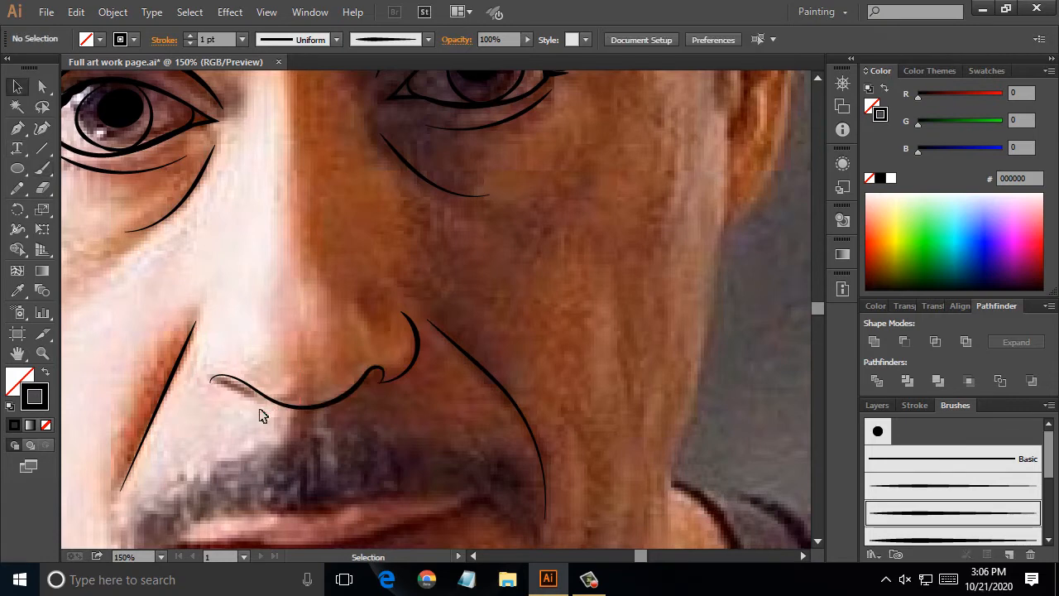
pyautogui.press('b')
pyautogui.moveTo(223, 386); pyautogui.dragTo(248, 397)
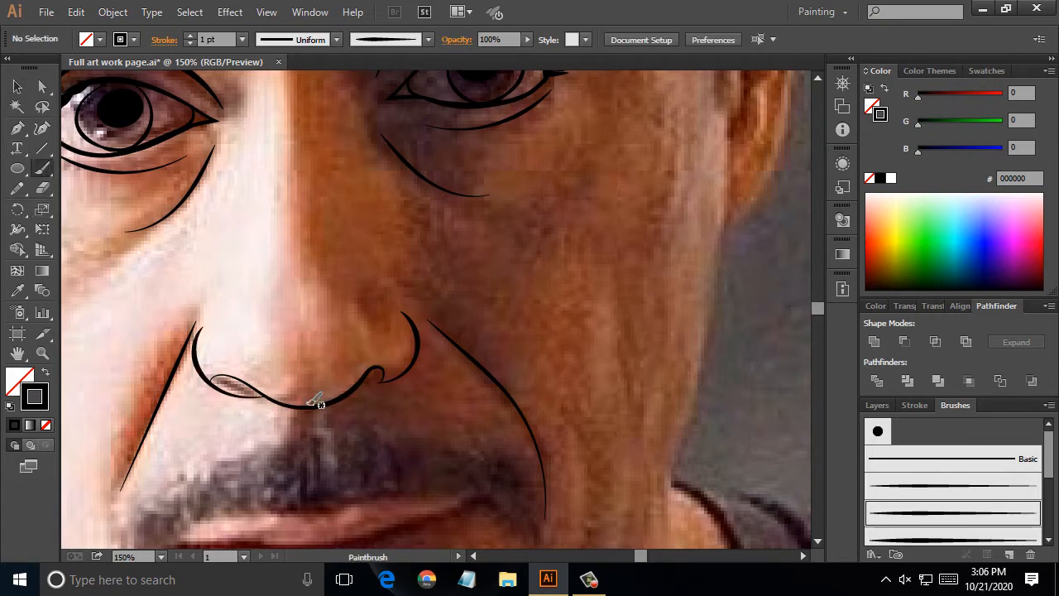
# - Try to trace the left-hand nostril opening as a closed path with the Pen tool
pyautogui.press('p')
pyautogui.scroll(1, 227, 396)
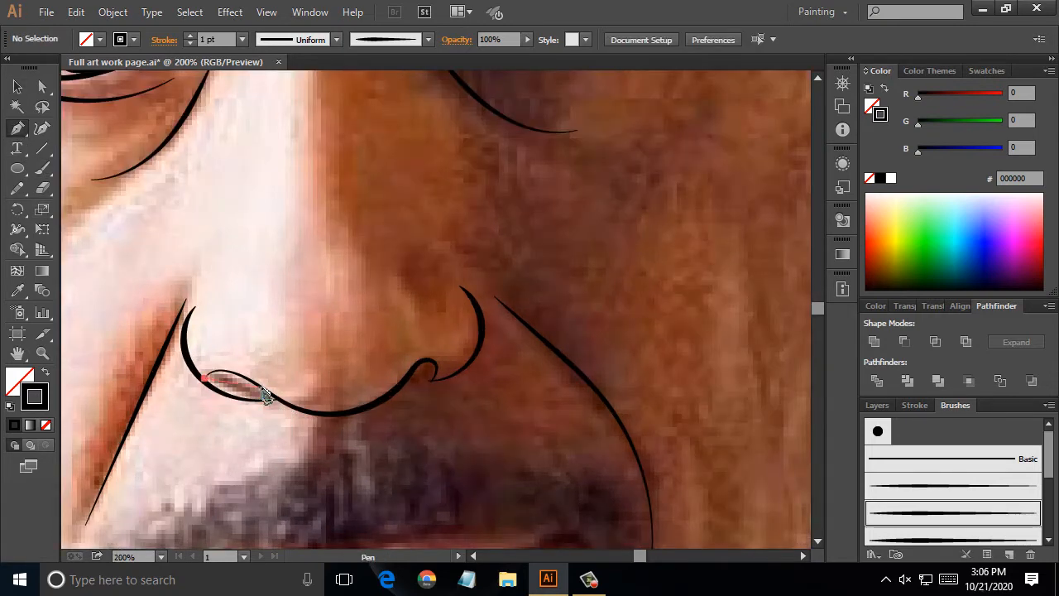
pyautogui.moveTo(265, 388); pyautogui.dragTo(313, 417)
pyautogui.click(265, 389)
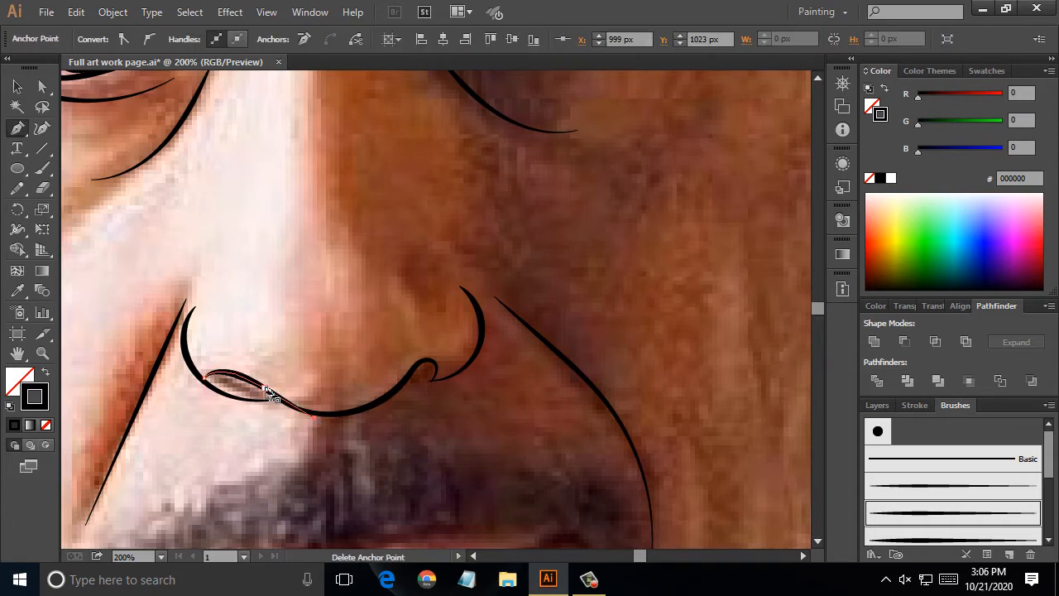
pyautogui.hotkey('ctrl', 'z')
pyautogui.moveTo(285, 404); pyautogui.dragTo(241, 402)
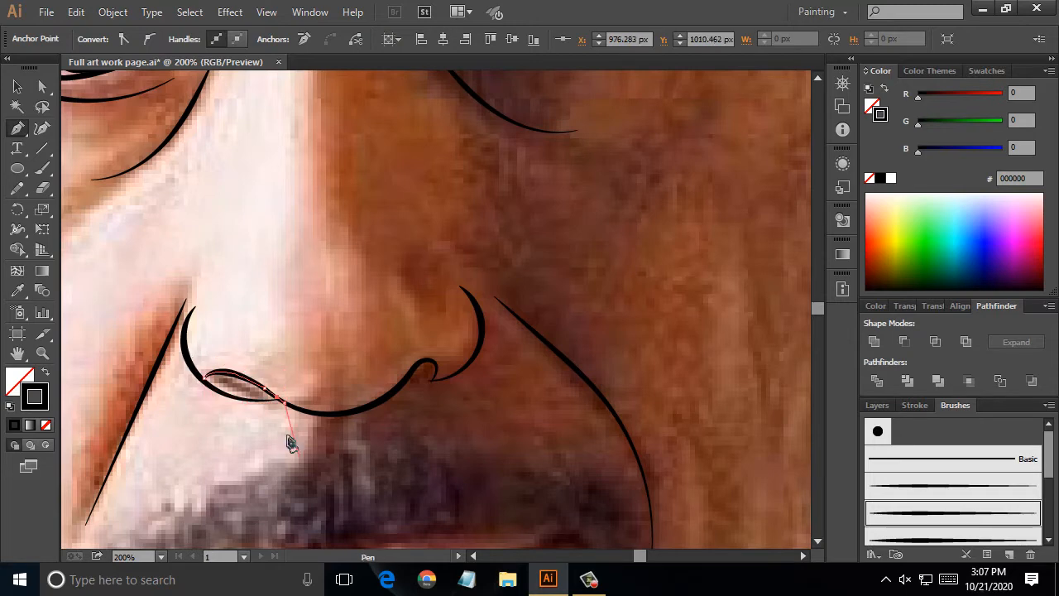
pyautogui.hotkey('ctrl', '=')
pyautogui.hotkey('ctrl', '=')
pyautogui.hotkey('ctrl', '=')
pyautogui.click(317, 441)
pyautogui.click(207, 437)
pyautogui.click(191, 432)
pyautogui.click(169, 423)
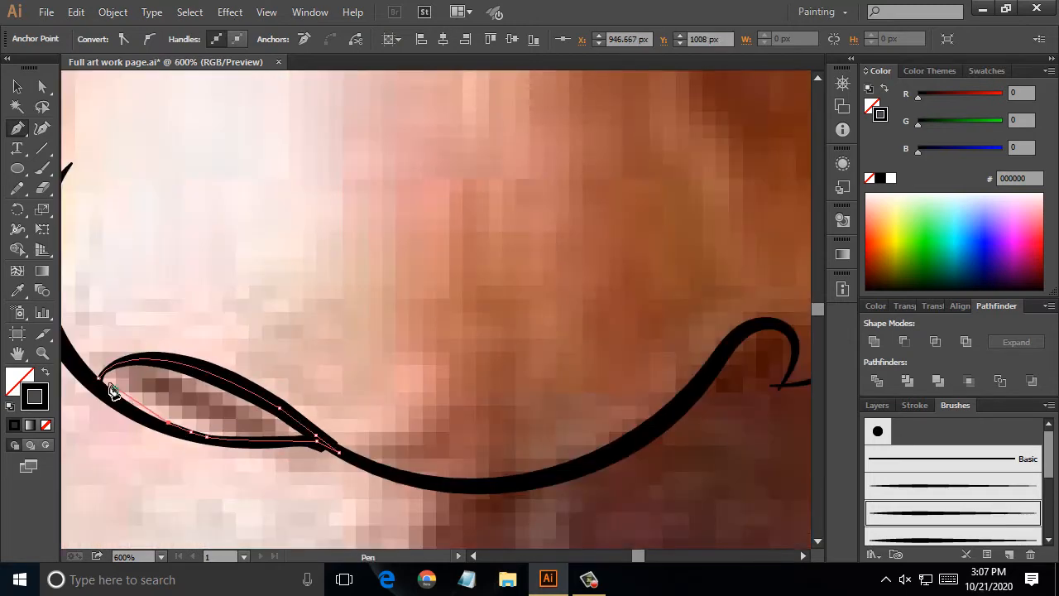
pyautogui.click(109, 400)
pyautogui.moveTo(116, 381); pyautogui.dragTo(130, 315)
# - Swap fill and stroke so the nostril shape is solid black without an outline, and adjust its lower-edge anchor points
pyautogui.click(45, 374)
pyautogui.press('a')
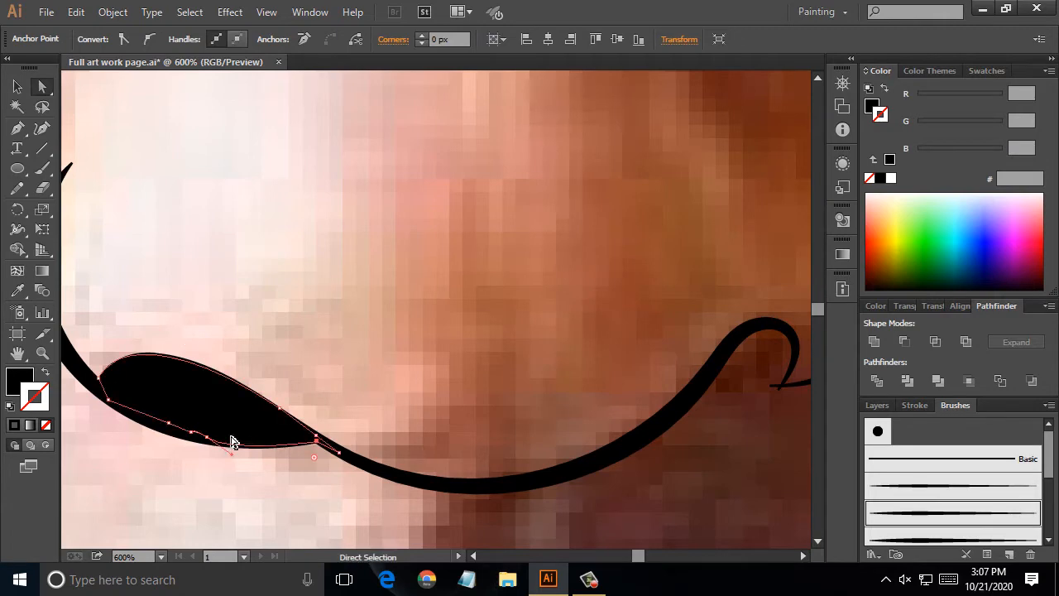
pyautogui.click(168, 423)
pyautogui.click(191, 432)
pyautogui.click(206, 437)
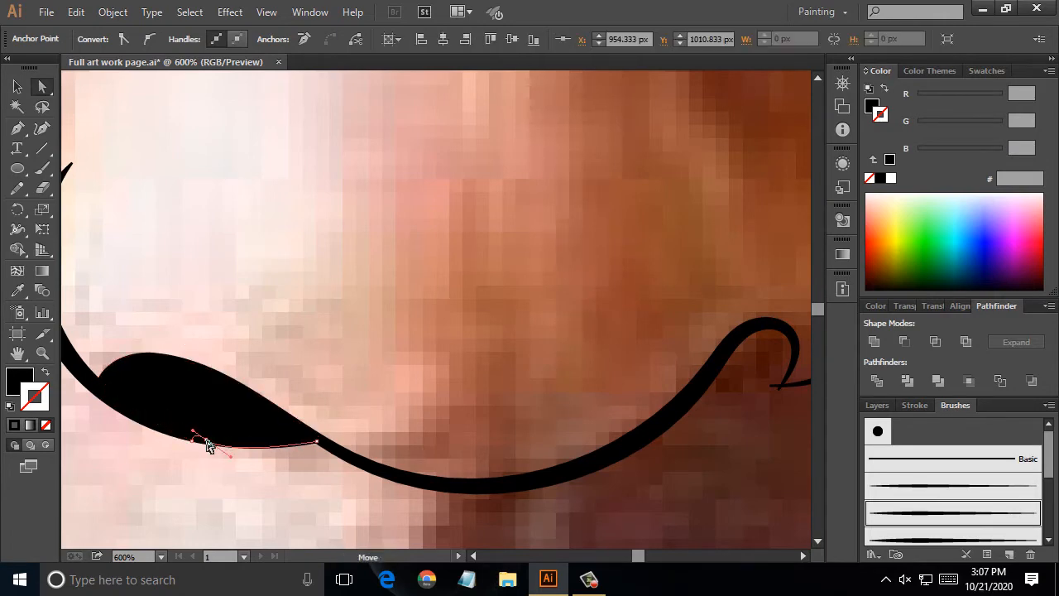
pyautogui.click(279, 443)
# - Delete the nostril shape and redraw the left-hand nostril opening with the Pen tool as a solid black shape
pyautogui.click(18, 87)
pyautogui.click(217, 415)
pyautogui.press('Delete')
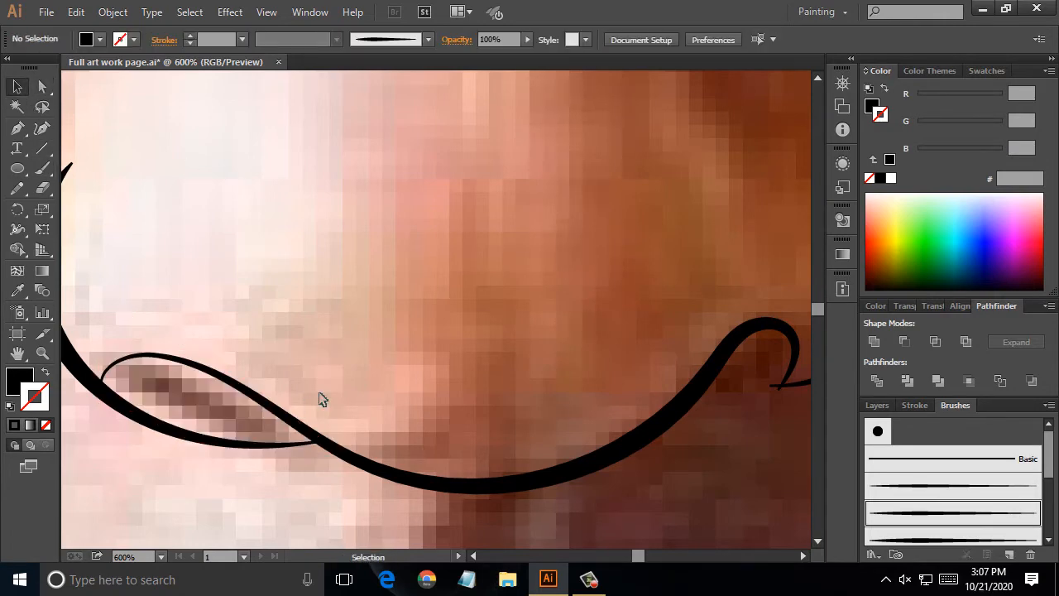
pyautogui.scroll(-3, 395, 369)
pyautogui.click(17, 129)
pyautogui.scroll(2, 253, 369)
pyautogui.click(251, 370)
pyautogui.moveTo(330, 341); pyautogui.dragTo(422, 362)
pyautogui.moveTo(455, 408); pyautogui.dragTo(485, 434)
pyautogui.click(413, 423)
pyautogui.click(289, 397)
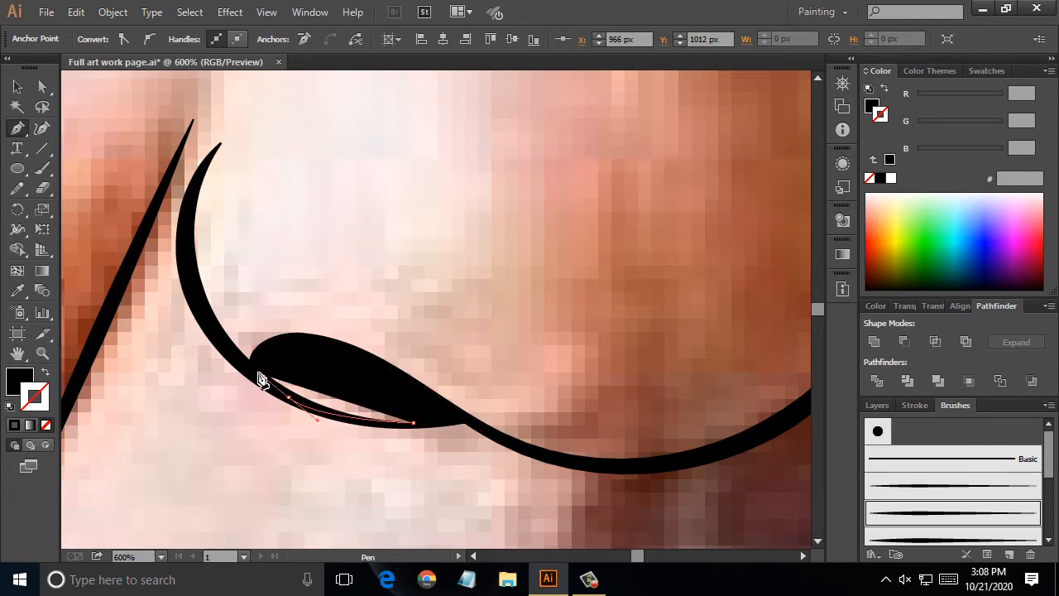
pyautogui.moveTo(252, 370); pyautogui.dragTo(237, 320)
# - Fill the right-hand nostril with a solid black Pen tool shape and check the nose with Layer 1 hidden
pyautogui.click(17, 86)
pyautogui.click(523, 333)
pyautogui.moveTo(522, 333); pyautogui.dragTo(128, 291)
pyautogui.click(18, 129)
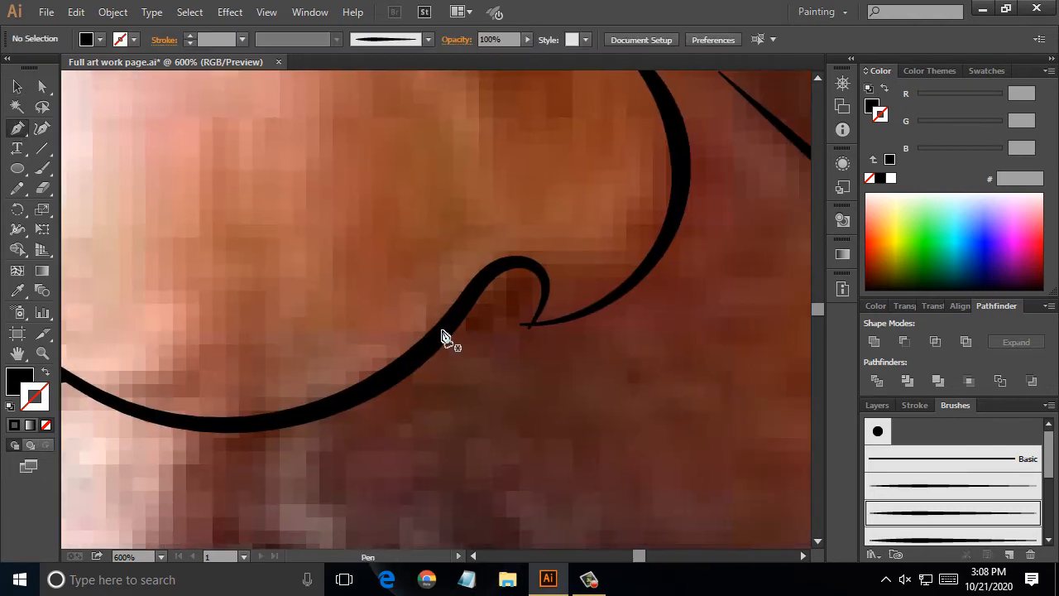
pyautogui.click(442, 330)
pyautogui.moveTo(537, 269)
pyautogui.mouseDown()
pyautogui.moveTo(581, 287)
pyautogui.moveTo(524, 341)
pyautogui.mouseUp()
pyautogui.click(533, 324)
pyautogui.moveTo(441, 347); pyautogui.dragTo(405, 370)
pyautogui.click(443, 330)
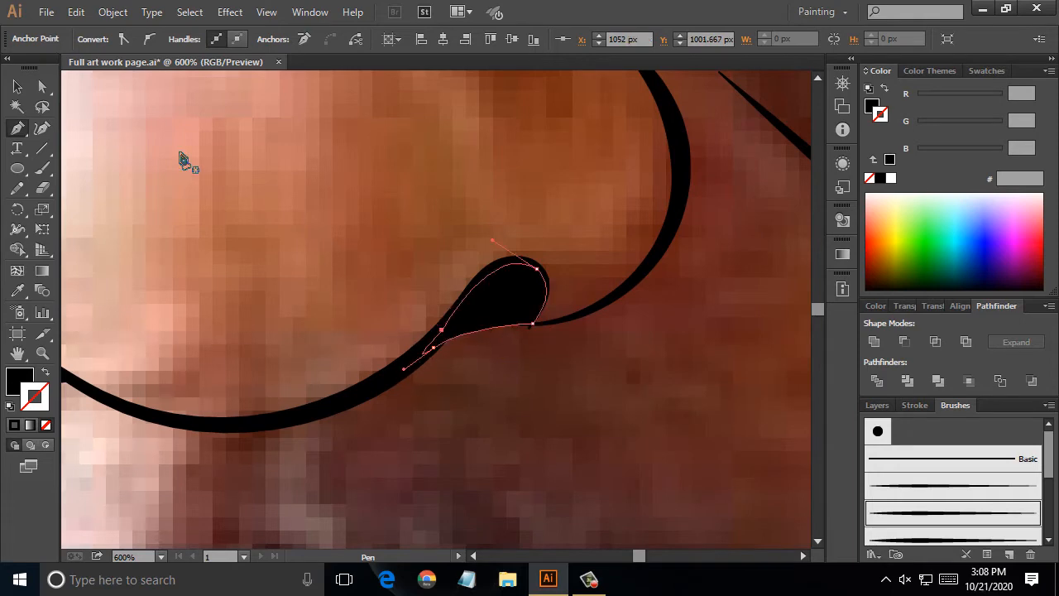
pyautogui.click(43, 86)
pyautogui.click(356, 258)
pyautogui.scroll(-7, 360, 263)
pyautogui.scroll(2, 359, 263)
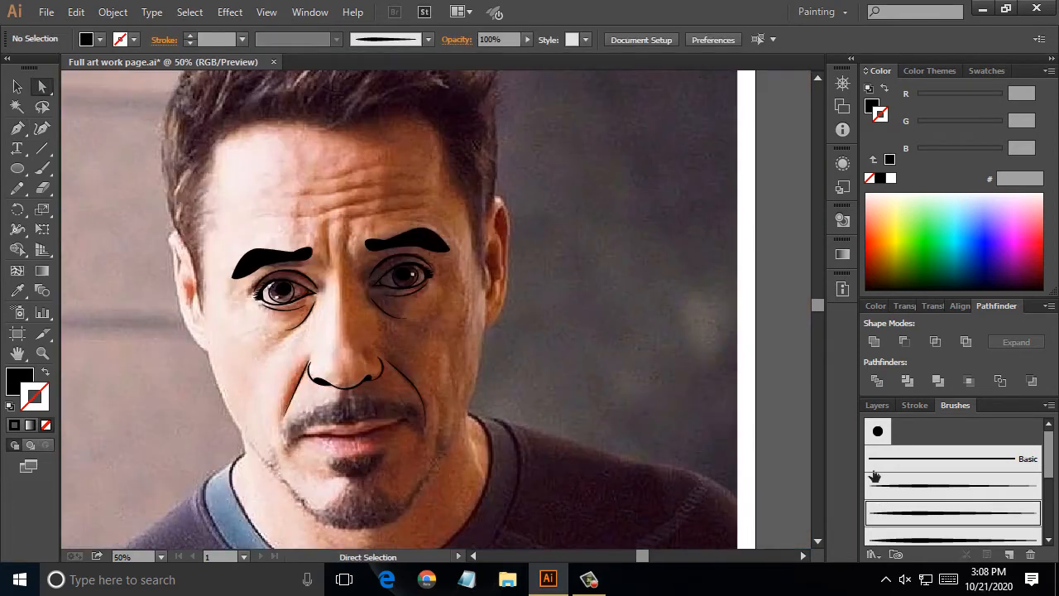
pyautogui.click(878, 405)
pyautogui.click(872, 445)
pyautogui.click(871, 444)
# - Paint the outline and inner folds of the right-hand ear with a thicker tapered brush
pyautogui.scroll(-2, 761, 430)
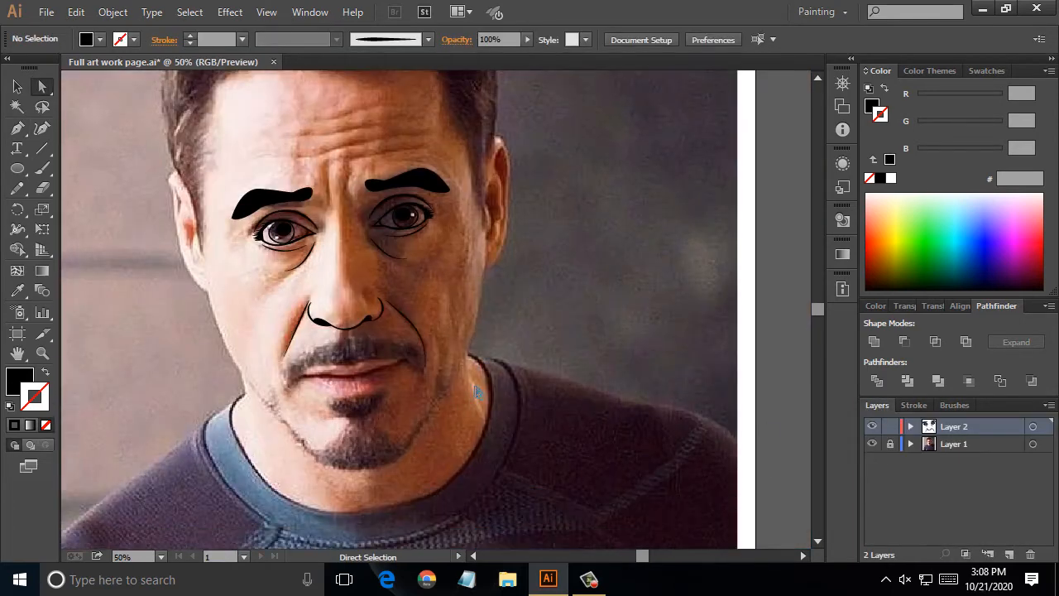
pyautogui.click(43, 168)
pyautogui.click(955, 406)
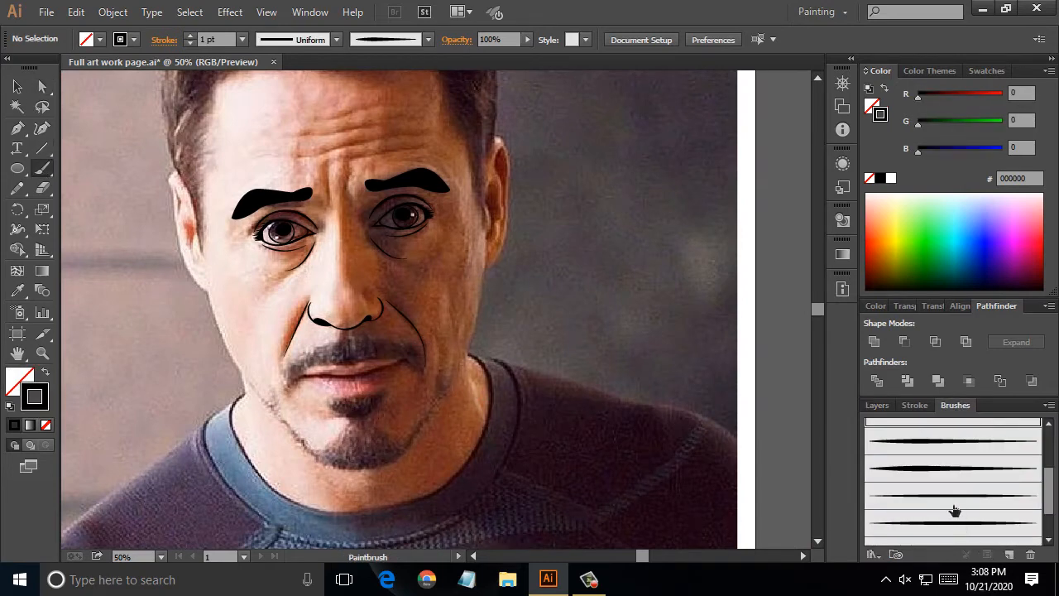
pyautogui.scroll(1, 542, 216)
pyautogui.moveTo(507, 164); pyautogui.dragTo(498, 214)
pyautogui.hotkey('ctrl', 'z')
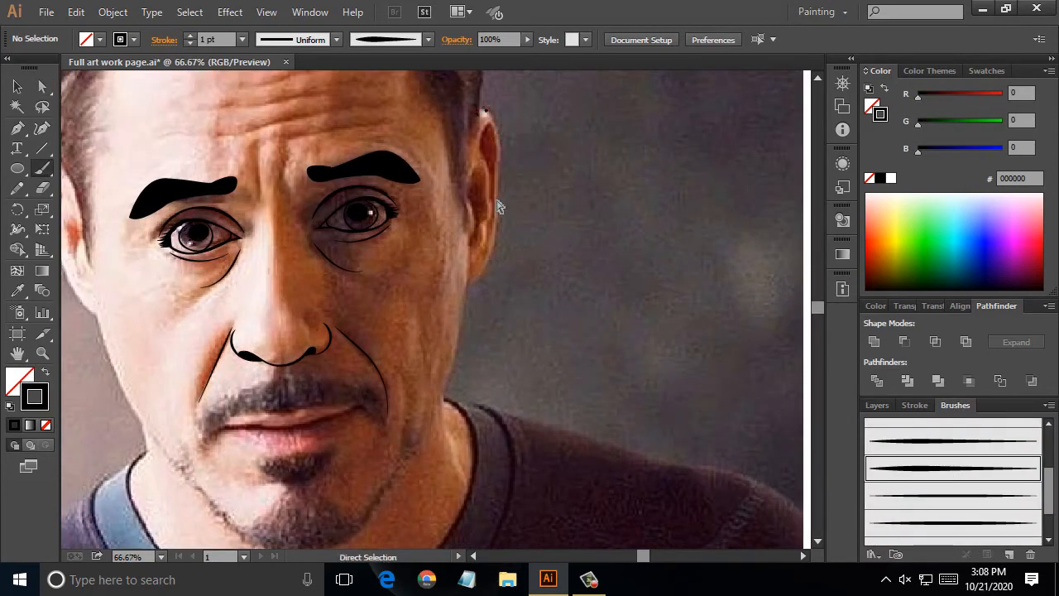
pyautogui.moveTo(471, 129); pyautogui.dragTo(483, 111)
pyautogui.hotkey('ctrl', 'z')
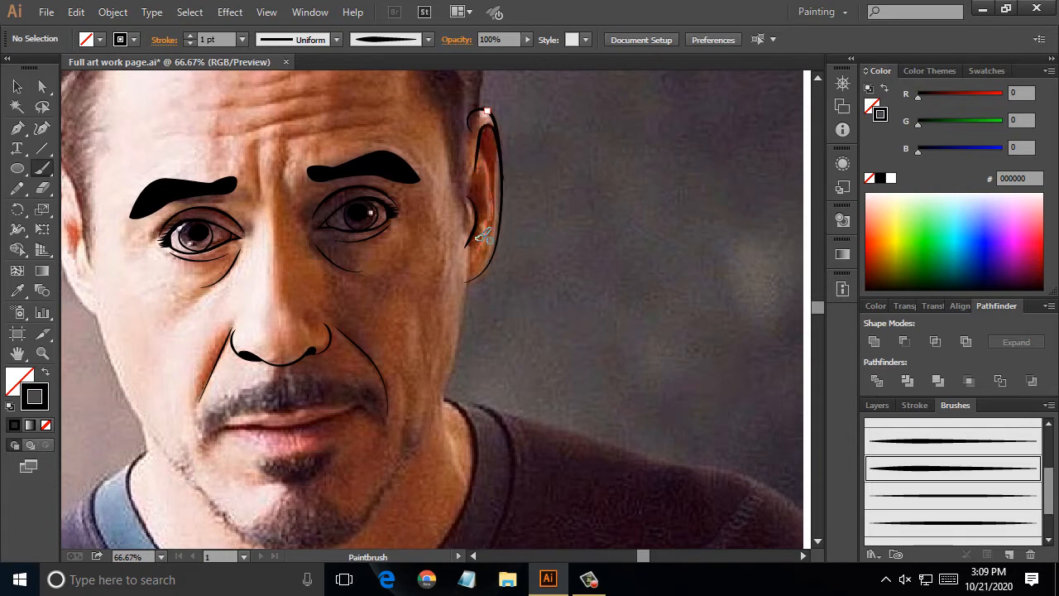
# - Paint the jawline on both sides of the face from below each ear down toward the chin
pyautogui.scroll(-2, 483, 238)
pyautogui.moveTo(423, 415); pyautogui.dragTo(375, 476)
pyautogui.hotkey('ctrl', 'z')
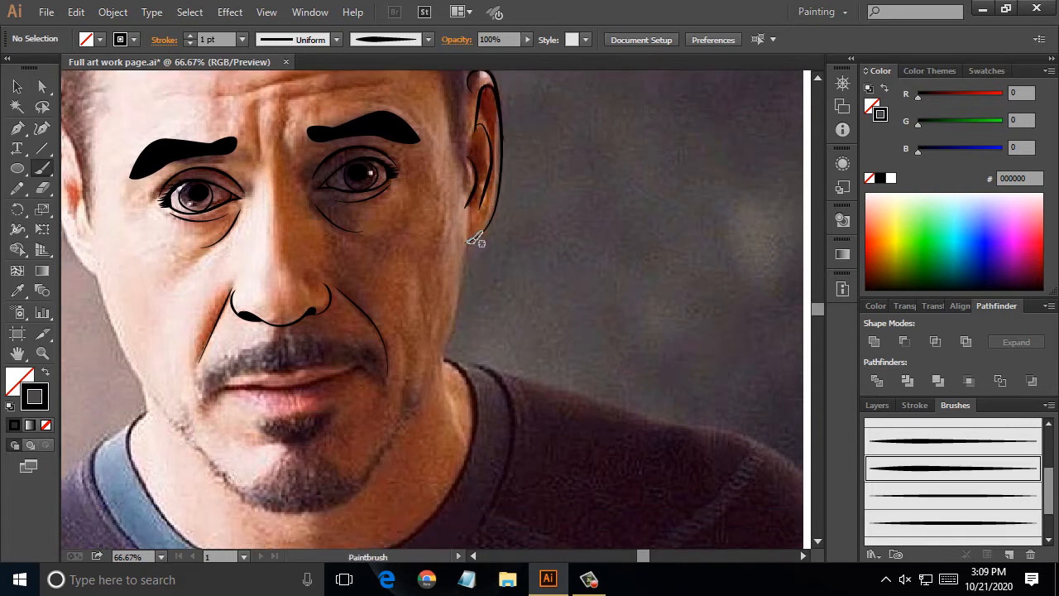
pyautogui.moveTo(414, 428); pyautogui.dragTo(352, 500)
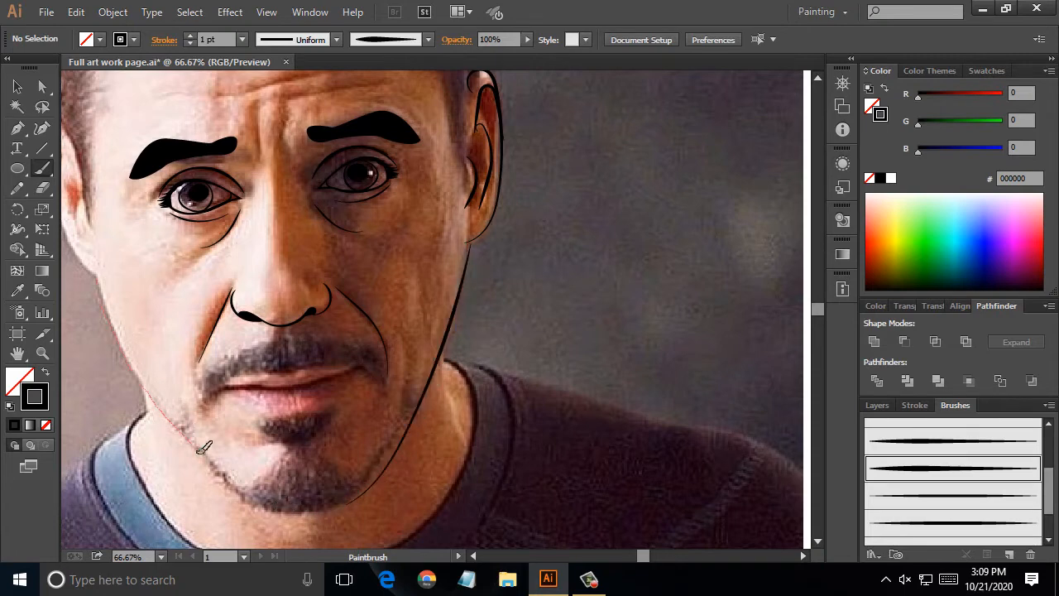
pyautogui.moveTo(203, 448); pyautogui.dragTo(252, 496)
# - Paint the outer edge and inner folds of the left-hand ear, joining it to the jawline
pyautogui.scroll(4, 220, 357)
pyautogui.hscroll(-3, 220, 357)
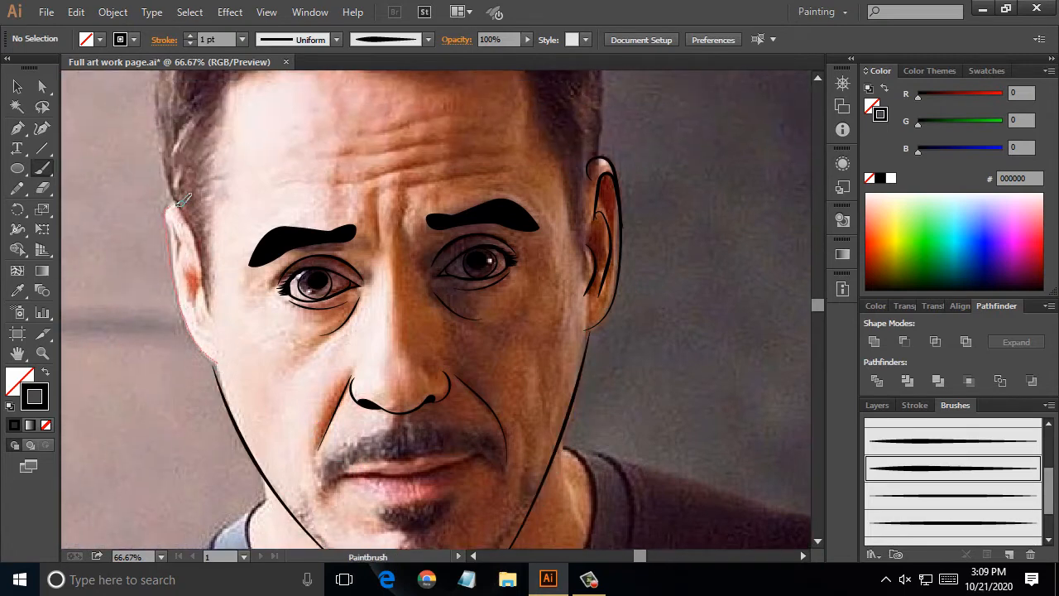
pyautogui.moveTo(176, 203); pyautogui.dragTo(214, 363)
pyautogui.moveTo(206, 281); pyautogui.dragTo(195, 317)
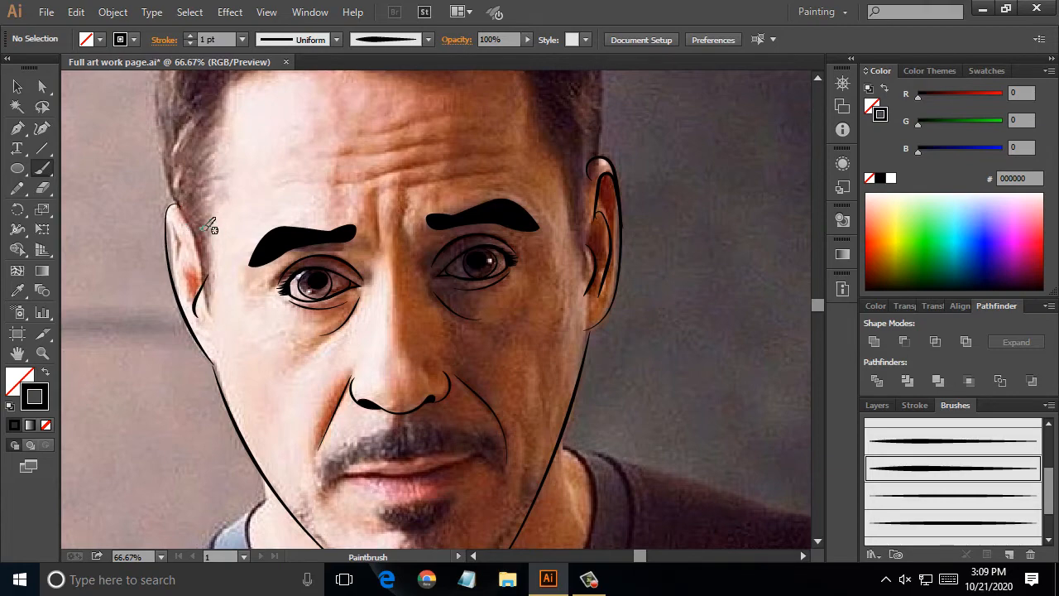
pyautogui.moveTo(167, 250); pyautogui.dragTo(167, 252)
# - Paint four forehead wrinkles and two vertical frown lines between the eyebrows
pyautogui.press('space')
pyautogui.moveTo(248, 378)
pyautogui.mouseDown()
pyautogui.moveTo(217, 256)
pyautogui.moveTo(241, 412)
pyautogui.moveTo(230, 477)
pyautogui.mouseUp()
pyautogui.moveTo(319, 270); pyautogui.dragTo(275, 265)
pyautogui.moveTo(486, 260); pyautogui.dragTo(379, 272)
pyautogui.moveTo(359, 340); pyautogui.dragTo(354, 277)
pyautogui.moveTo(331, 240); pyautogui.dragTo(292, 245)
pyautogui.moveTo(477, 205)
pyautogui.mouseDown()
pyautogui.moveTo(410, 200)
pyautogui.moveTo(325, 218)
pyautogui.moveTo(384, 241)
pyautogui.mouseUp()
pyautogui.press('a')
pyautogui.click(362, 236)
pyautogui.click(480, 236)
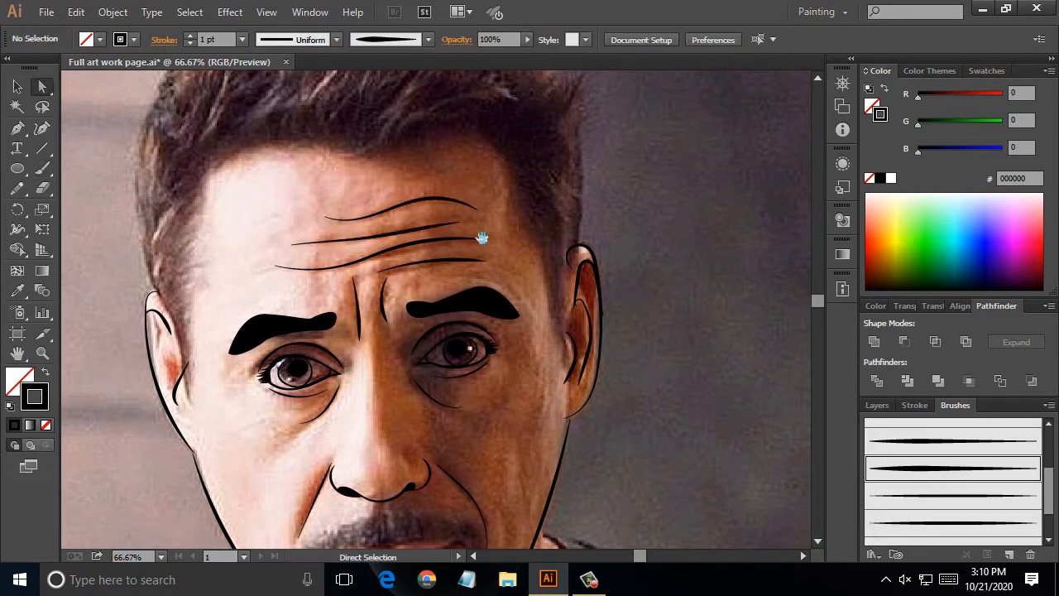
# - Paint a cheek crease between the right-hand smile line and jawline, and check the drawing with Layer 1 hidden
pyautogui.press('space')
pyautogui.moveTo(440, 365); pyautogui.dragTo(422, 281)
pyautogui.scroll(-1, 484, 349)
pyautogui.press('b')
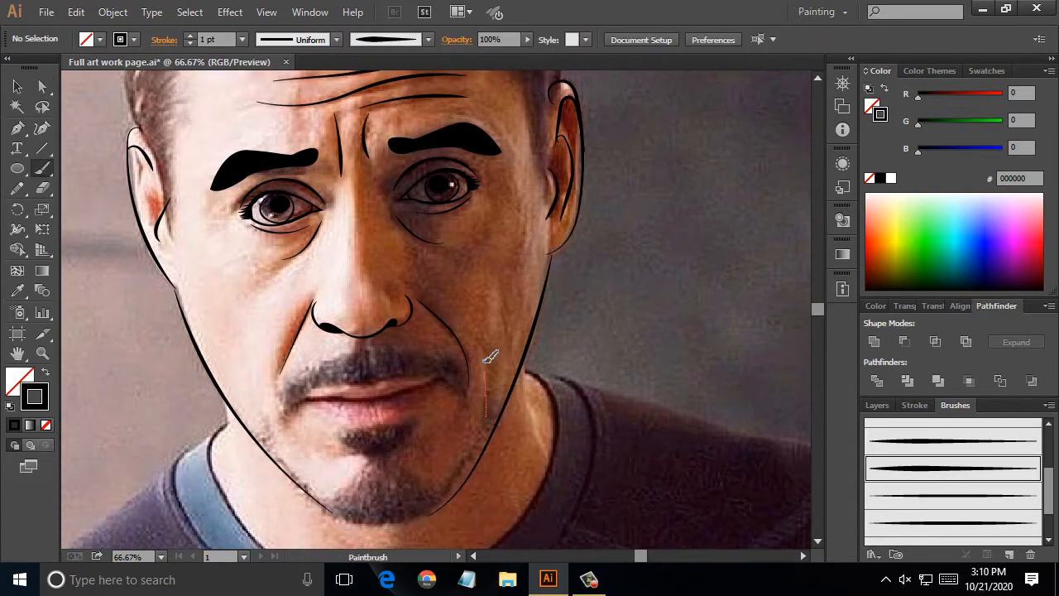
pyautogui.scroll(-1, 488, 387)
pyautogui.click(878, 405)
pyautogui.click(872, 444)
pyautogui.click(872, 443)
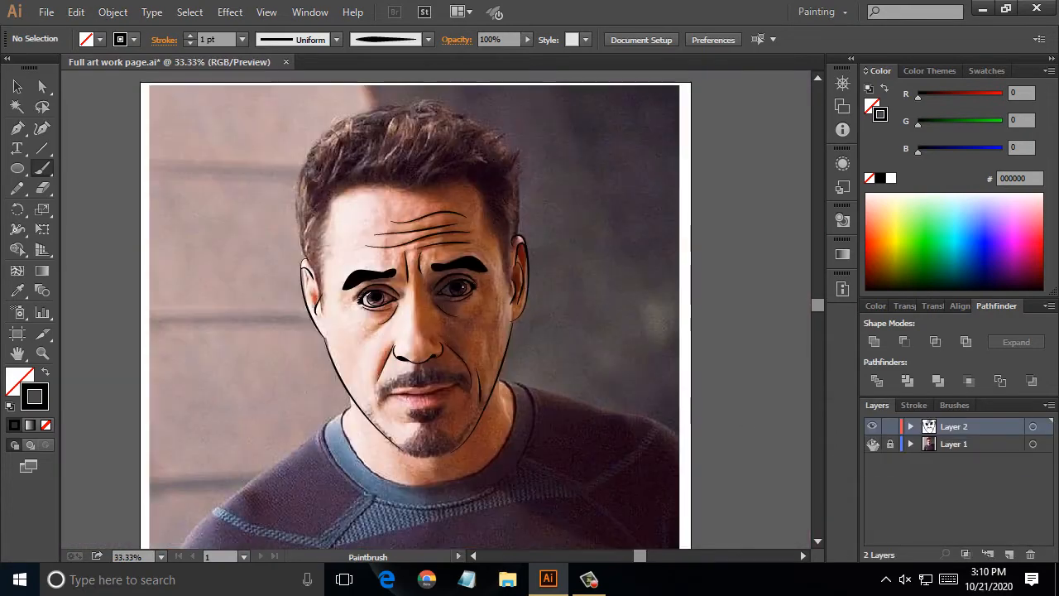
# - Paint the sideburn edge from the left-hand temple down in front of the ear
pyautogui.scroll(1, 338, 247)
pyautogui.scroll(2, 339, 247)
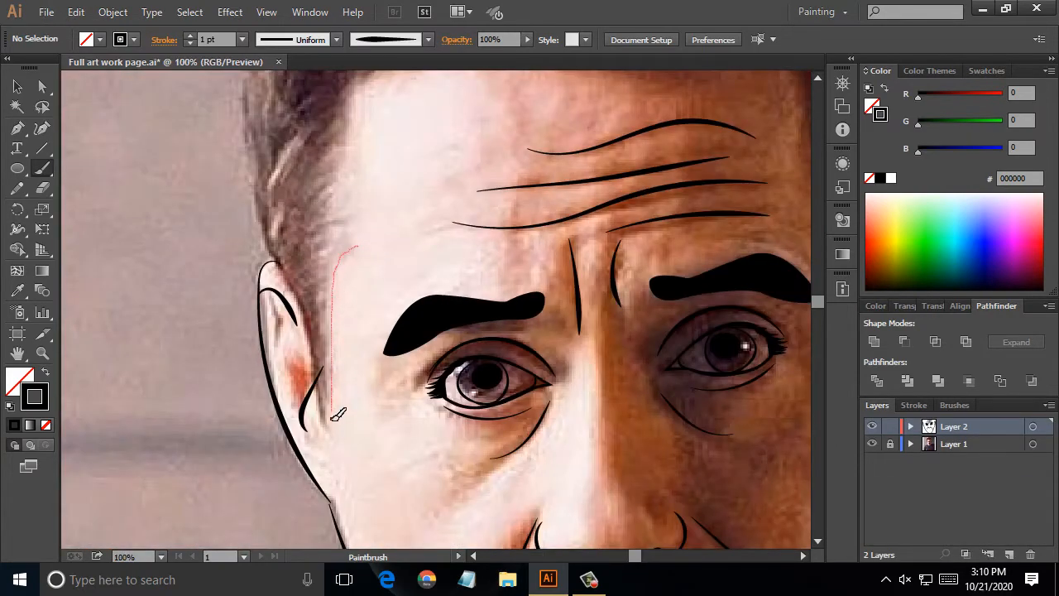
pyautogui.moveTo(338, 414); pyautogui.dragTo(331, 424)
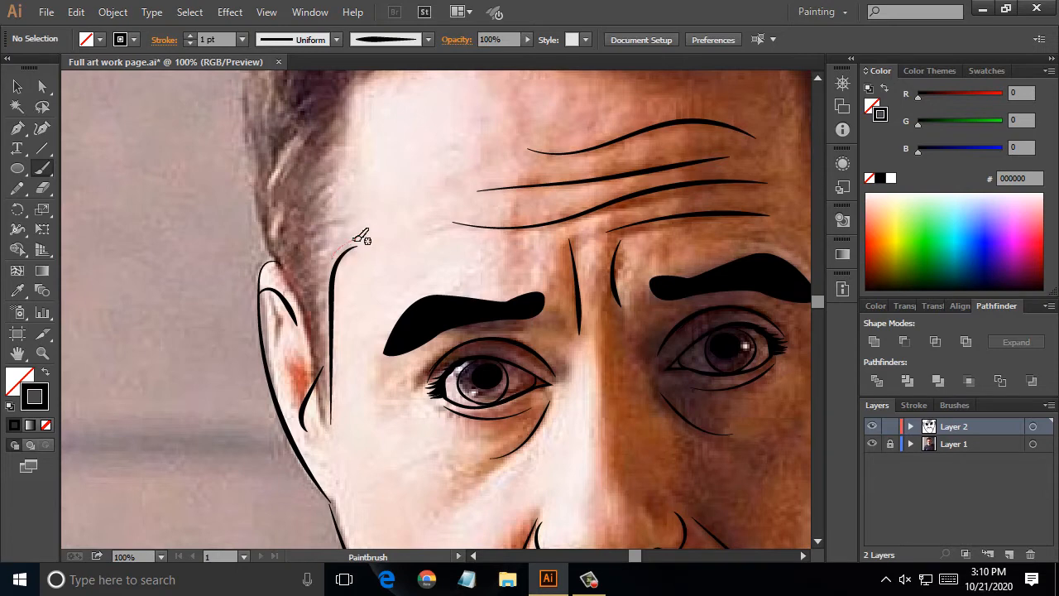
# - Paint overlapping short hair strokes up the left-hand temple with the last tapered brush in the list
pyautogui.click(952, 405)
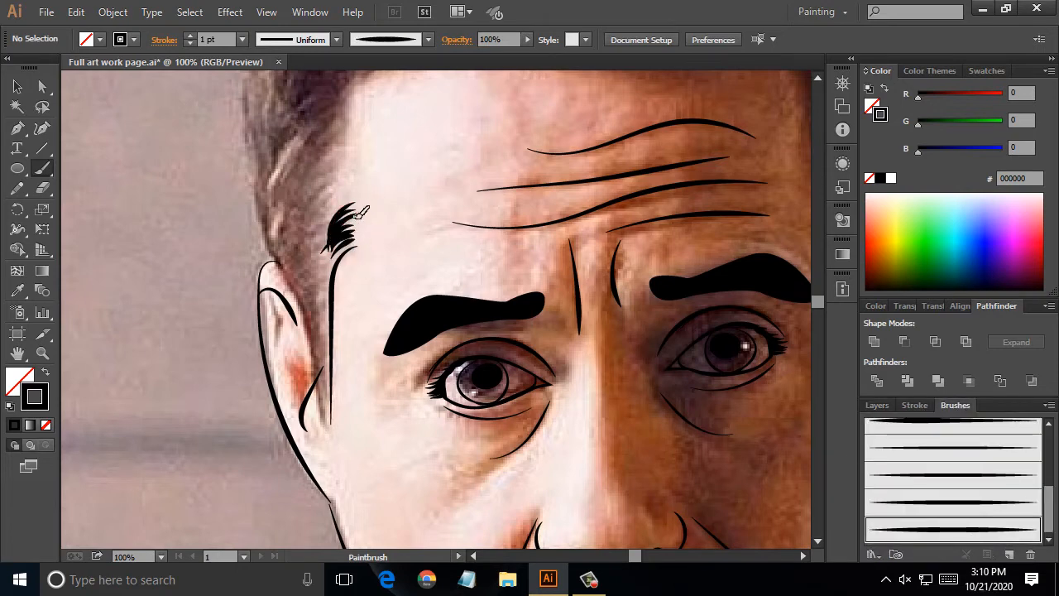
pyautogui.moveTo(358, 229); pyautogui.dragTo(333, 277)
pyautogui.moveTo(355, 196)
pyautogui.mouseDown()
pyautogui.moveTo(329, 234)
pyautogui.moveTo(341, 206)
pyautogui.moveTo(319, 311)
pyautogui.mouseUp()
pyautogui.moveTo(347, 261); pyautogui.dragTo(326, 281)
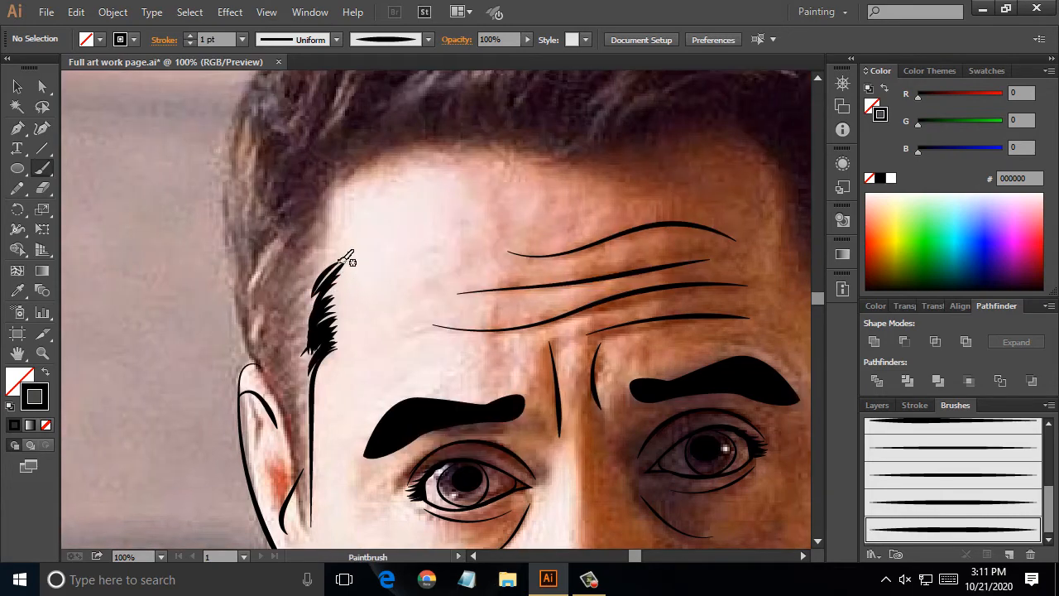
# - Paint the hair edge from the front of the right-hand ear up the right-hand temple with overlapping tapered strokes
pyautogui.scroll(3, 414, 283)
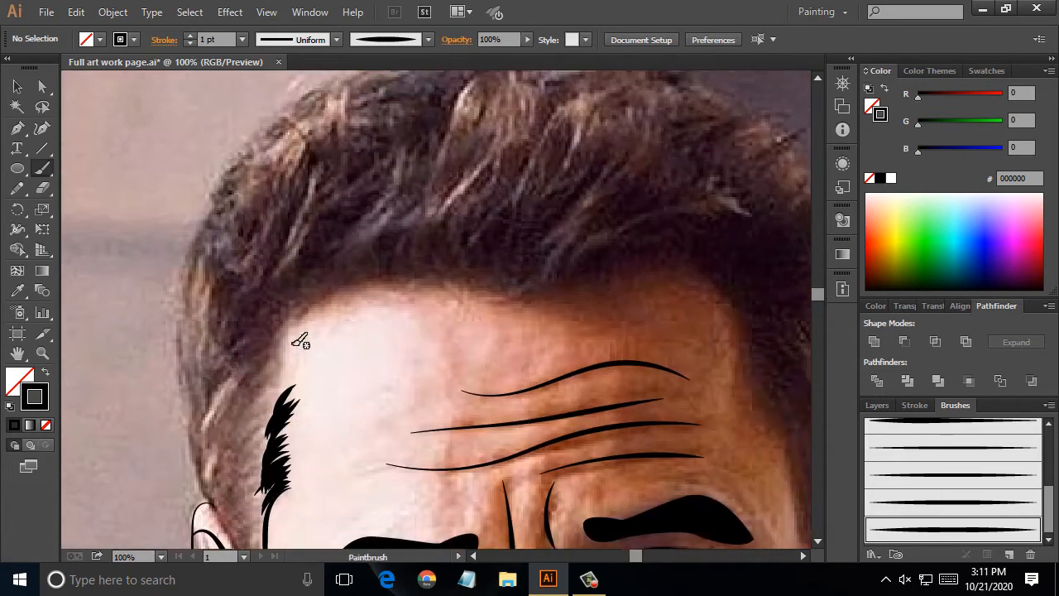
pyautogui.hscroll(5, 497, 347)
pyautogui.scroll(-2, 592, 350)
pyautogui.moveTo(613, 465); pyautogui.dragTo(614, 466)
pyautogui.moveTo(600, 401); pyautogui.dragTo(546, 322)
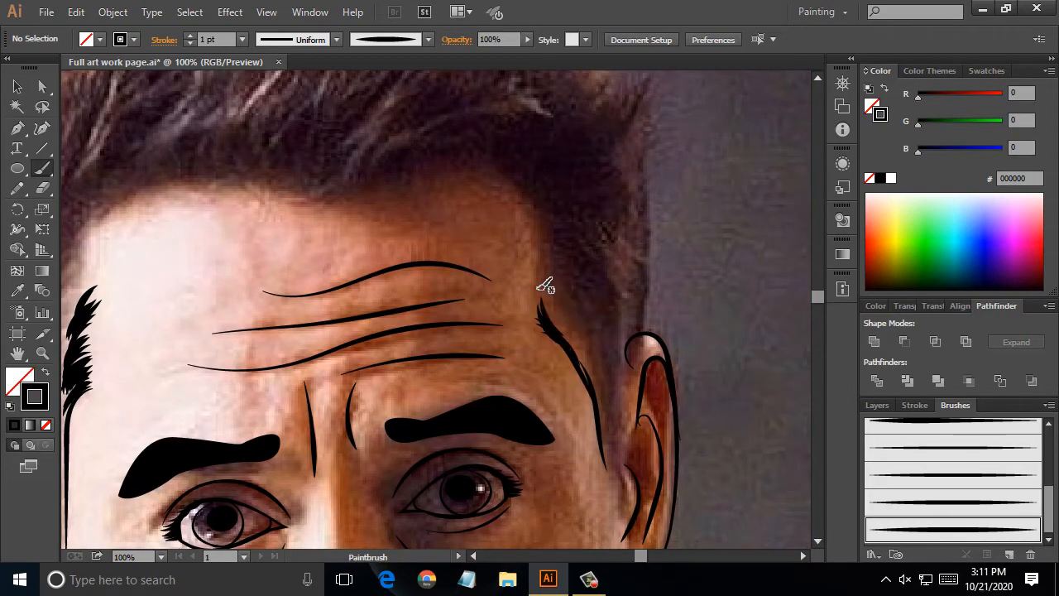
pyautogui.moveTo(549, 262)
pyautogui.mouseDown()
pyautogui.moveTo(539, 213)
pyautogui.moveTo(447, 171)
pyautogui.mouseUp()
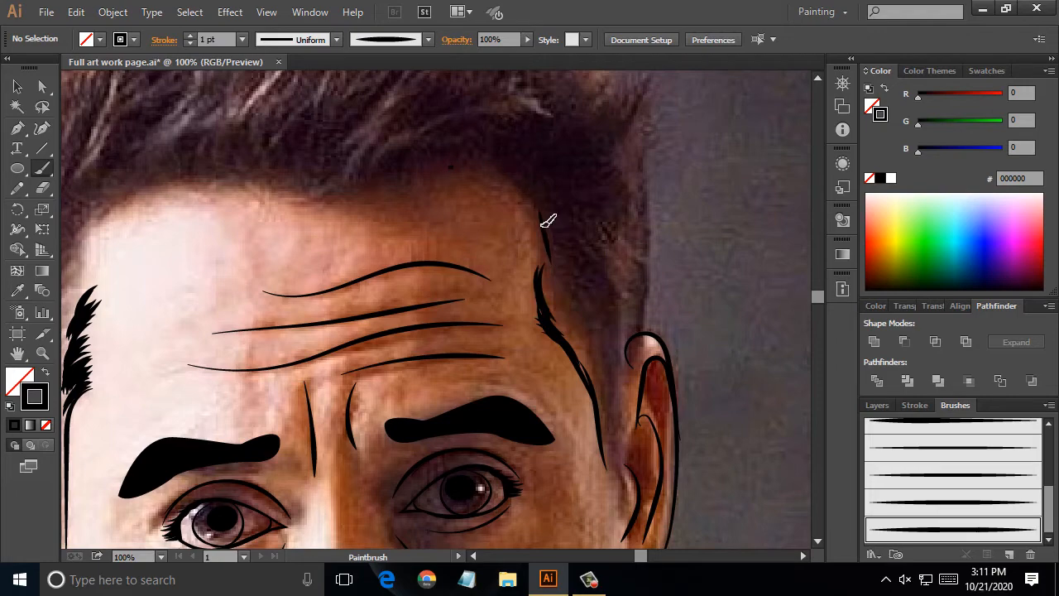
# - Paint the wavy hairline across the forehead and join it to the hair strokes at the left-hand temple
pyautogui.press('space')
pyautogui.moveTo(540, 222)
pyautogui.mouseDown()
pyautogui.moveTo(389, 195)
pyautogui.moveTo(467, 278)
pyautogui.mouseUp()
pyautogui.moveTo(517, 258)
pyautogui.mouseDown()
pyautogui.moveTo(410, 266)
pyautogui.moveTo(283, 257)
pyautogui.mouseUp()
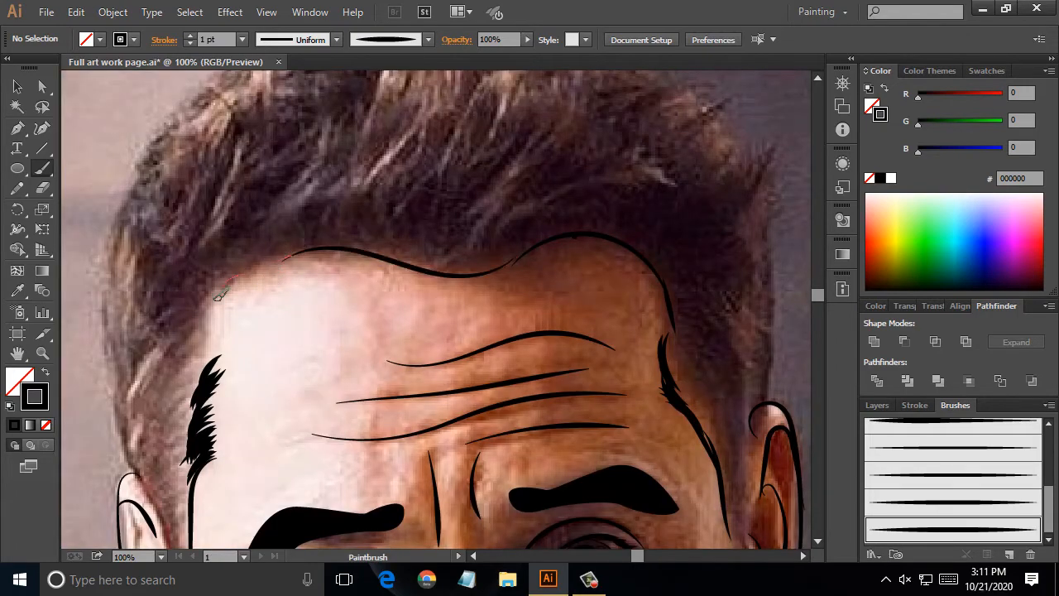
pyautogui.moveTo(217, 295); pyautogui.dragTo(209, 396)
pyautogui.moveTo(217, 346); pyautogui.dragTo(214, 322)
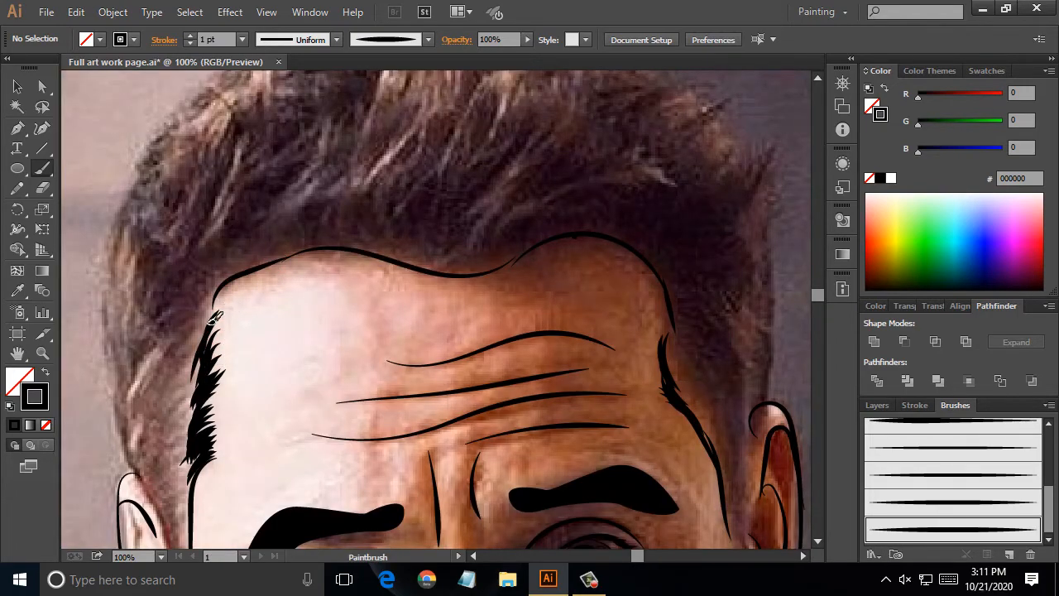
# - Paint the outer hair outline from the left-hand ear over the crown to the spiky tufts on the upper right-hand side
pyautogui.scroll(-2, 220, 349)
pyautogui.scroll(-2, 217, 335)
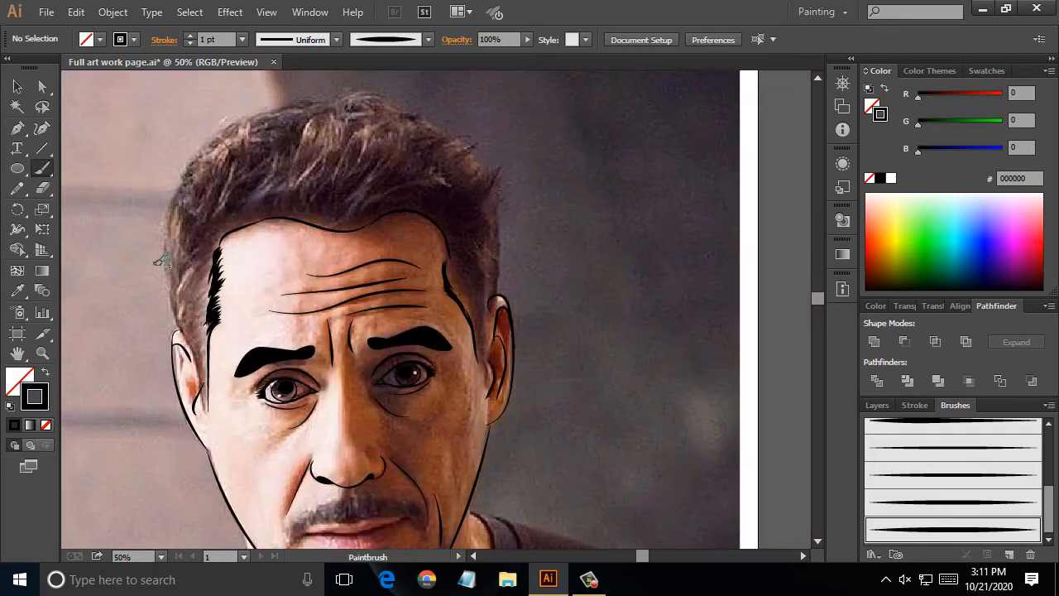
pyautogui.scroll(1, 193, 236)
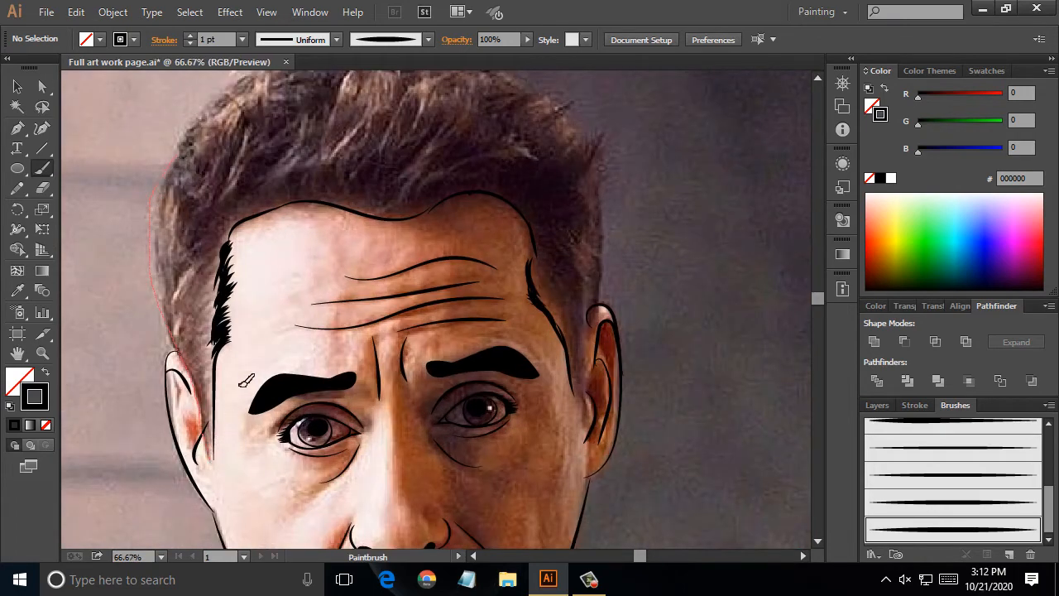
pyautogui.moveTo(192, 459)
pyautogui.mouseDown()
pyautogui.moveTo(189, 157)
pyautogui.moveTo(189, 279)
pyautogui.mouseUp()
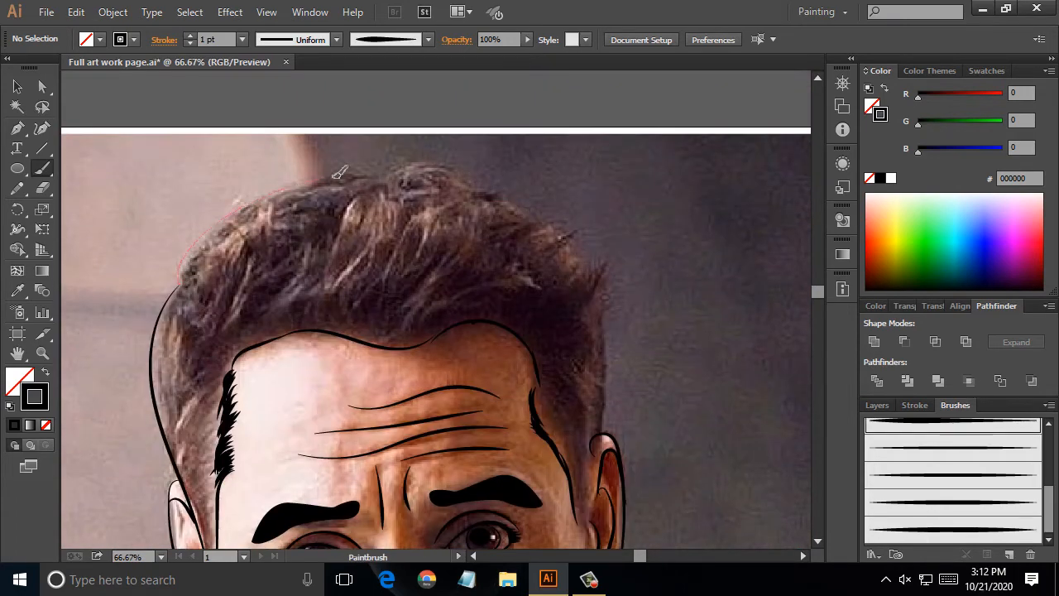
pyautogui.moveTo(339, 172)
pyautogui.mouseDown()
pyautogui.moveTo(349, 171)
pyautogui.moveTo(291, 180)
pyautogui.moveTo(470, 168)
pyautogui.mouseUp()
pyautogui.moveTo(525, 199); pyautogui.dragTo(473, 176)
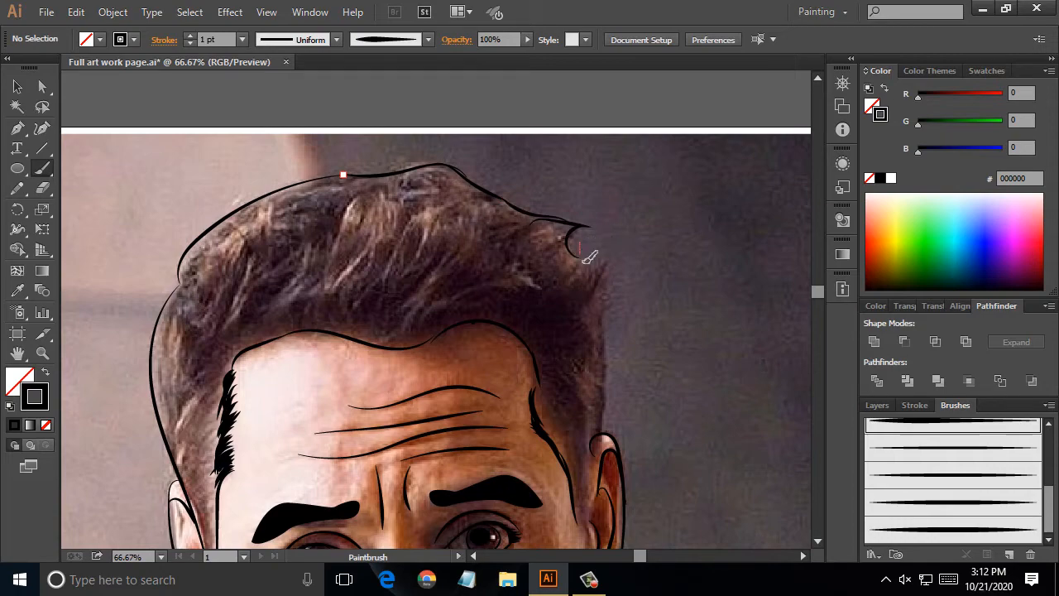
# - Paint the outer hair outline down the right-hand side of the head and along the front of the ear
pyautogui.moveTo(609, 430); pyautogui.dragTo(607, 434)
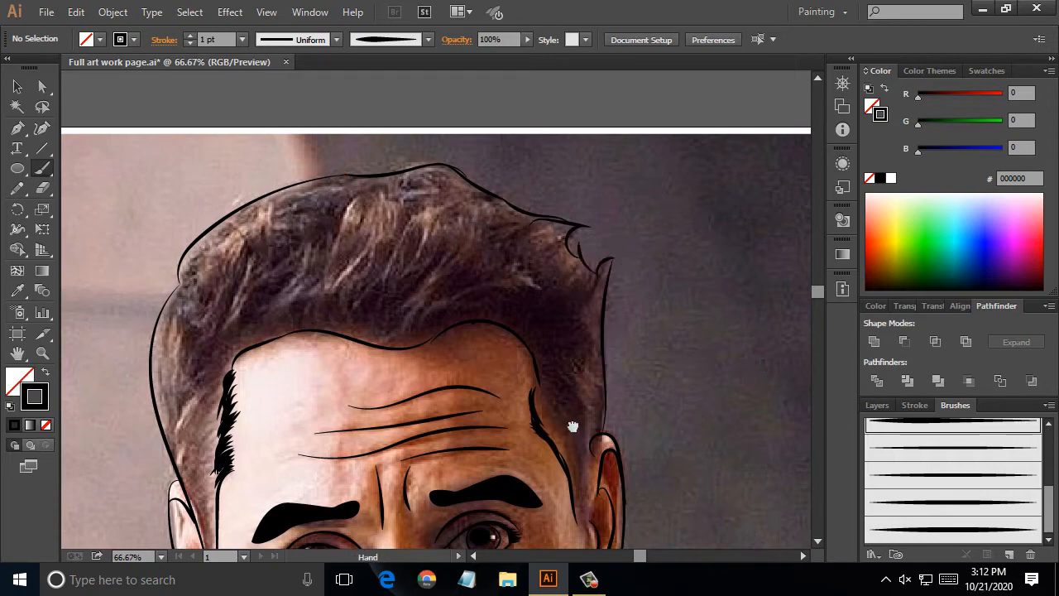
pyautogui.scroll(3, 607, 321)
pyautogui.moveTo(656, 122); pyautogui.dragTo(656, 122)
pyautogui.scroll(-3, 656, 122)
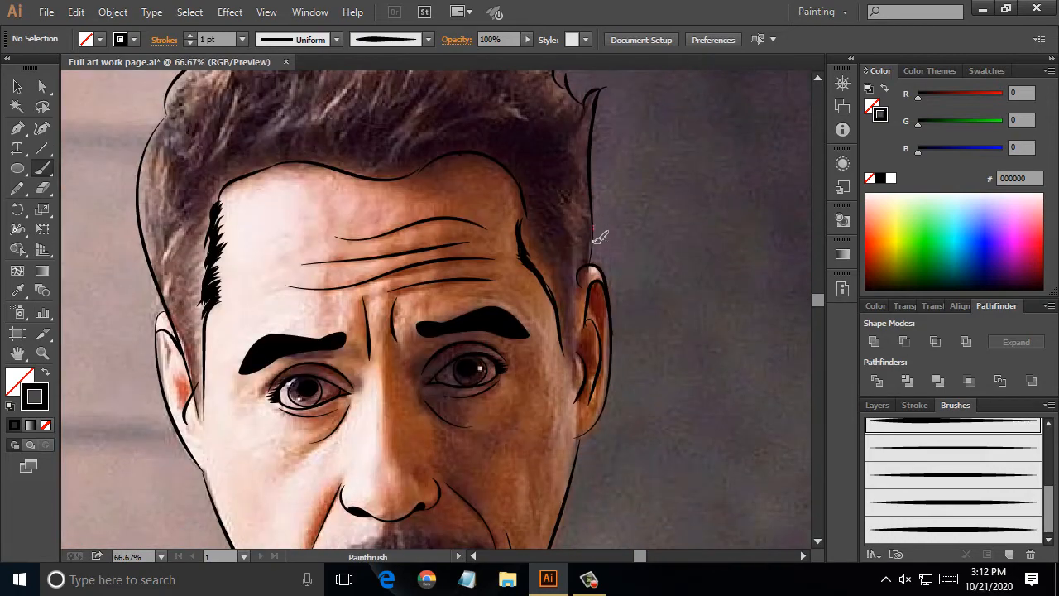
pyautogui.moveTo(581, 358); pyautogui.dragTo(580, 368)
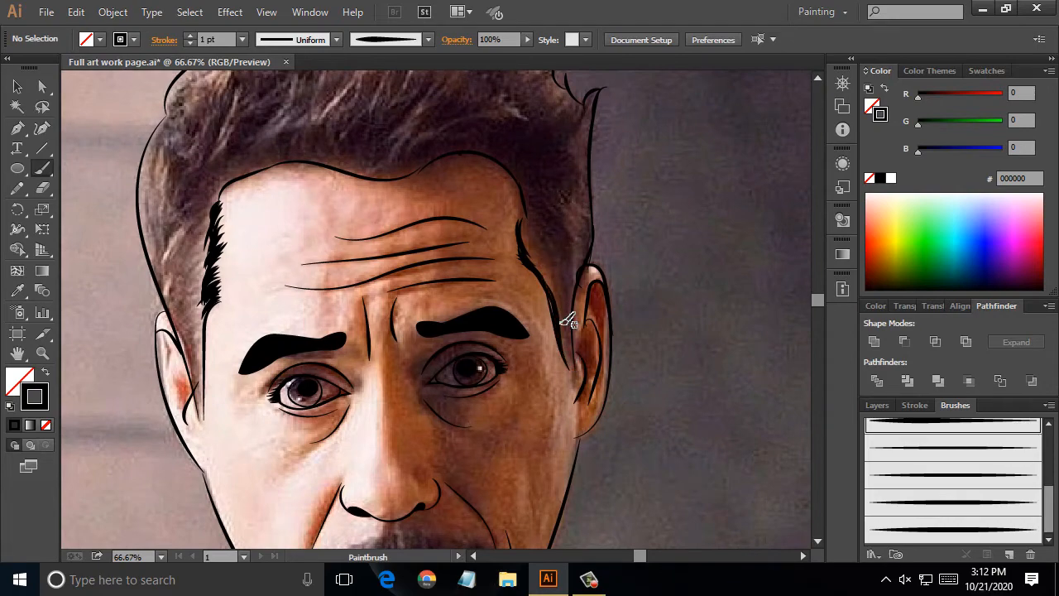
# - Start a Pen path at the left-hand sideburn tip and trace it up the outer hair edge past the ear
pyautogui.scroll(-3, 166, 221)
pyautogui.click(18, 129)
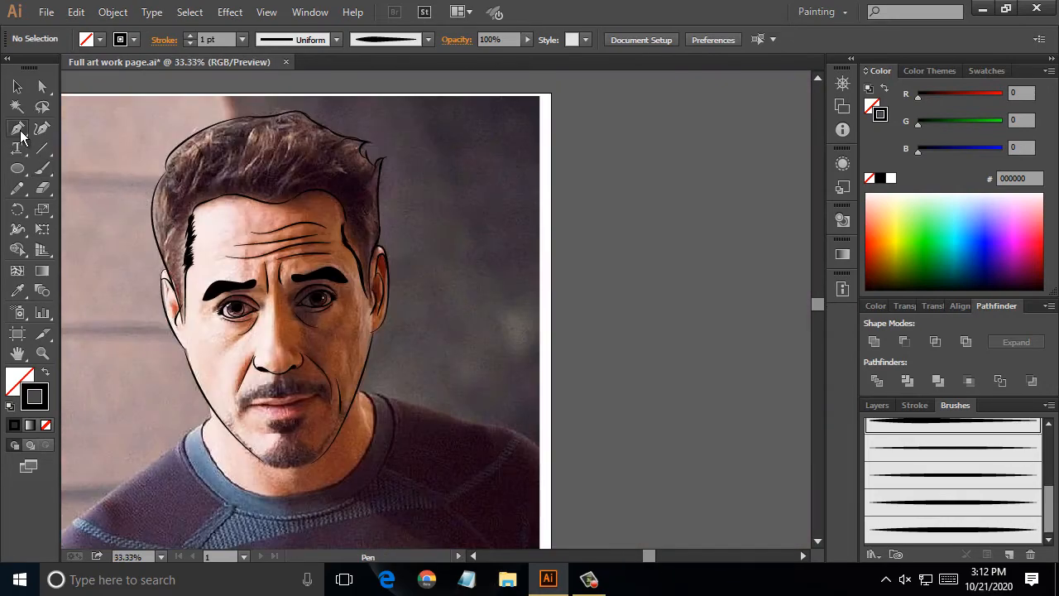
pyautogui.scroll(3, 163, 267)
pyautogui.scroll(3, 161, 268)
pyautogui.scroll(-4, 296, 414)
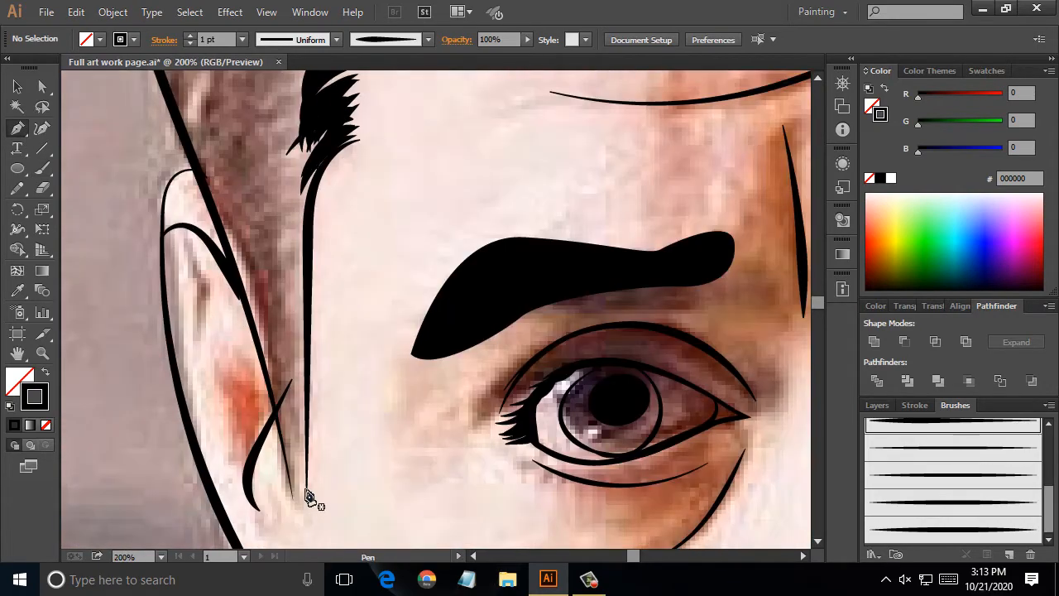
pyautogui.moveTo(306, 490); pyautogui.dragTo(303, 515)
pyautogui.click(286, 454)
pyautogui.click(244, 304)
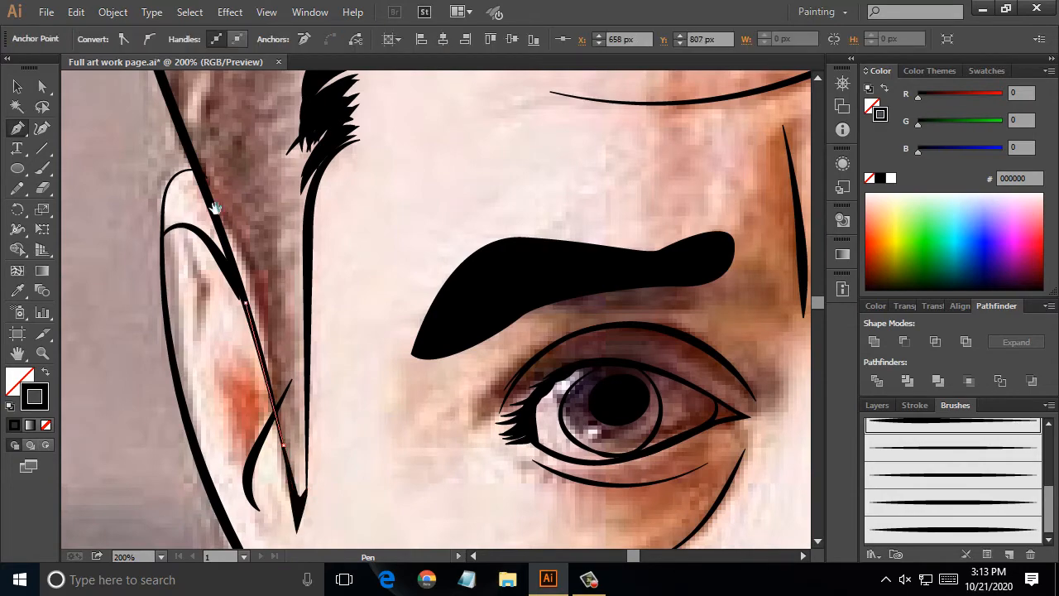
pyautogui.moveTo(214, 207); pyautogui.dragTo(298, 423)
pyautogui.click(278, 384)
pyautogui.moveTo(218, 220); pyautogui.dragTo(265, 364)
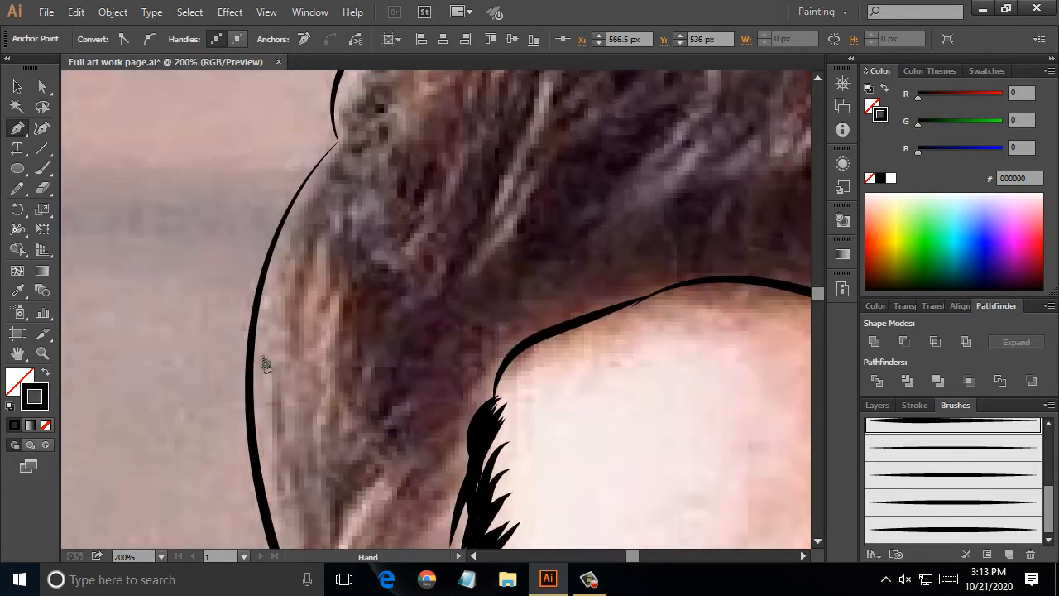
# - Continue the Pen path along the outer hair outline up the left-hand side and over the crown
pyautogui.click(251, 330)
pyautogui.moveTo(341, 139); pyautogui.dragTo(273, 415)
pyautogui.click(341, 139)
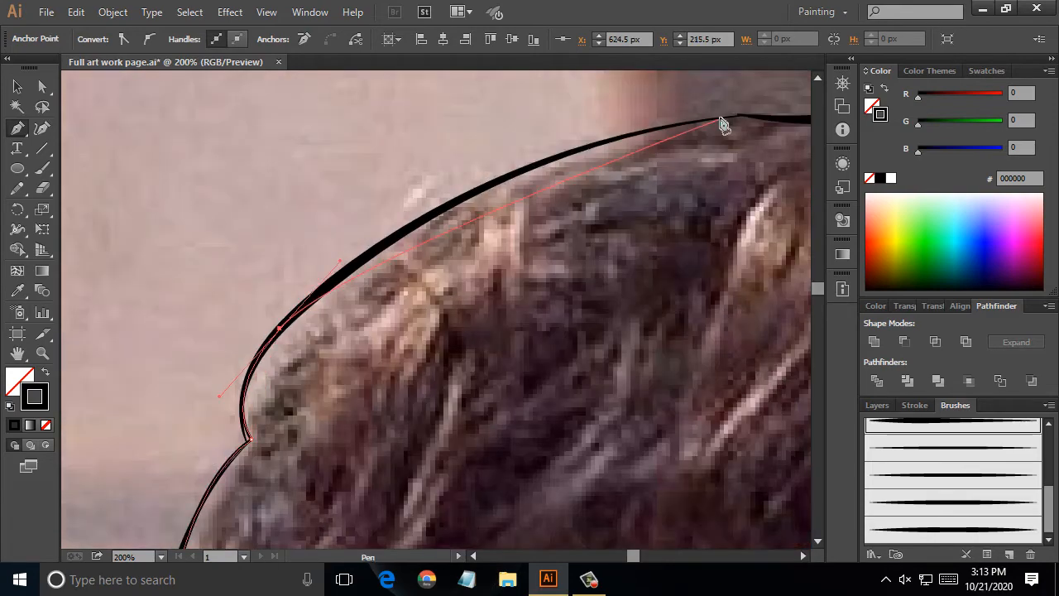
pyautogui.hscroll(6, 651, 107)
pyautogui.scroll(3, 651, 107)
pyautogui.moveTo(341, 356); pyautogui.dragTo(455, 312)
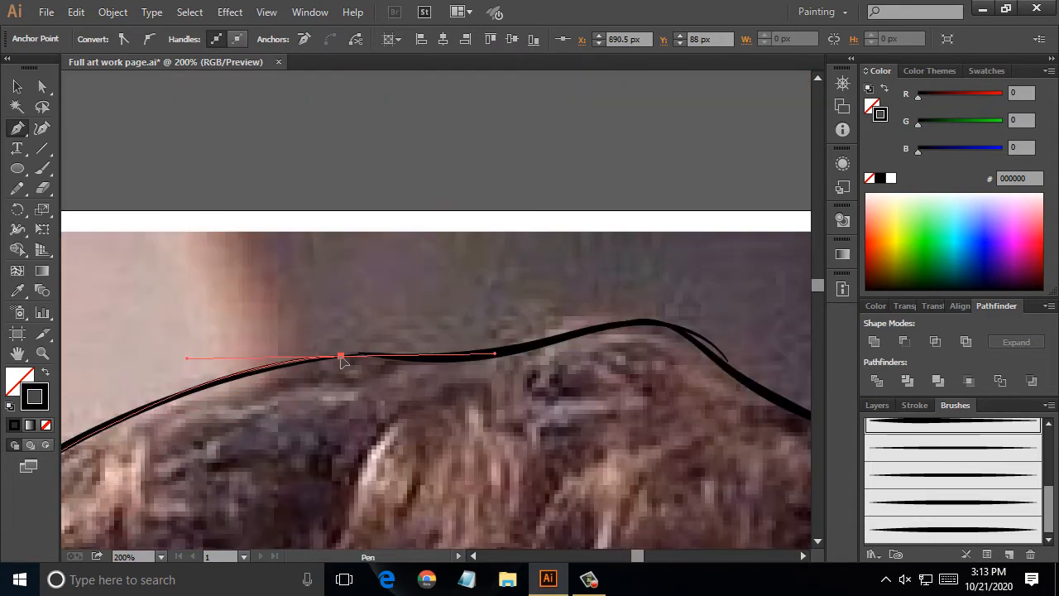
pyautogui.moveTo(488, 352); pyautogui.dragTo(525, 345)
pyautogui.moveTo(725, 362); pyautogui.dragTo(287, 218)
pyautogui.click(725, 362)
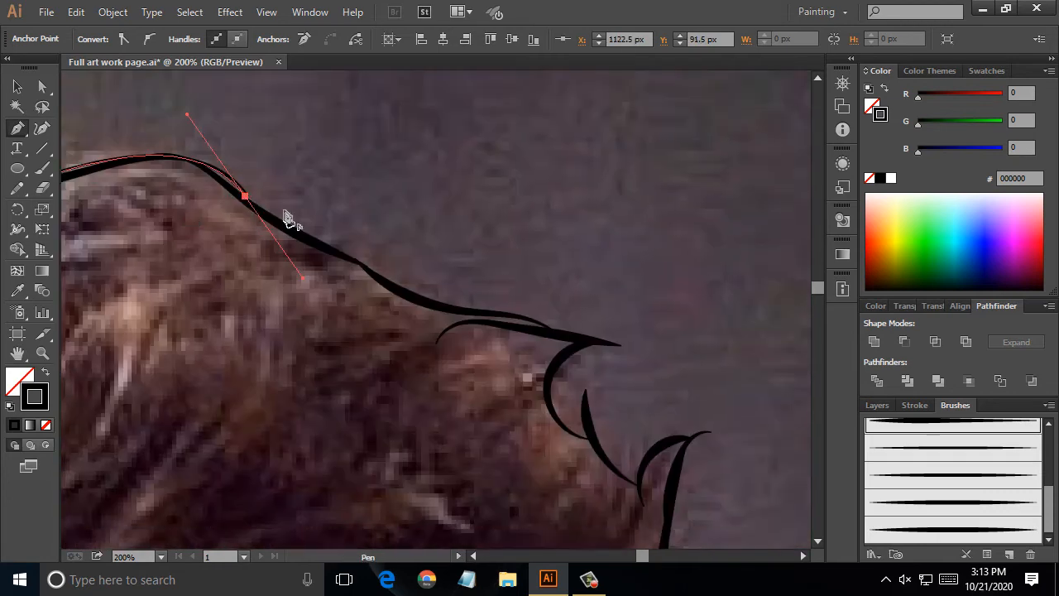
# - Continue the Pen path down from the crown and around the spiky hair tufts on the upper right-hand side
pyautogui.moveTo(435, 305); pyautogui.dragTo(456, 310)
pyautogui.click(595, 344)
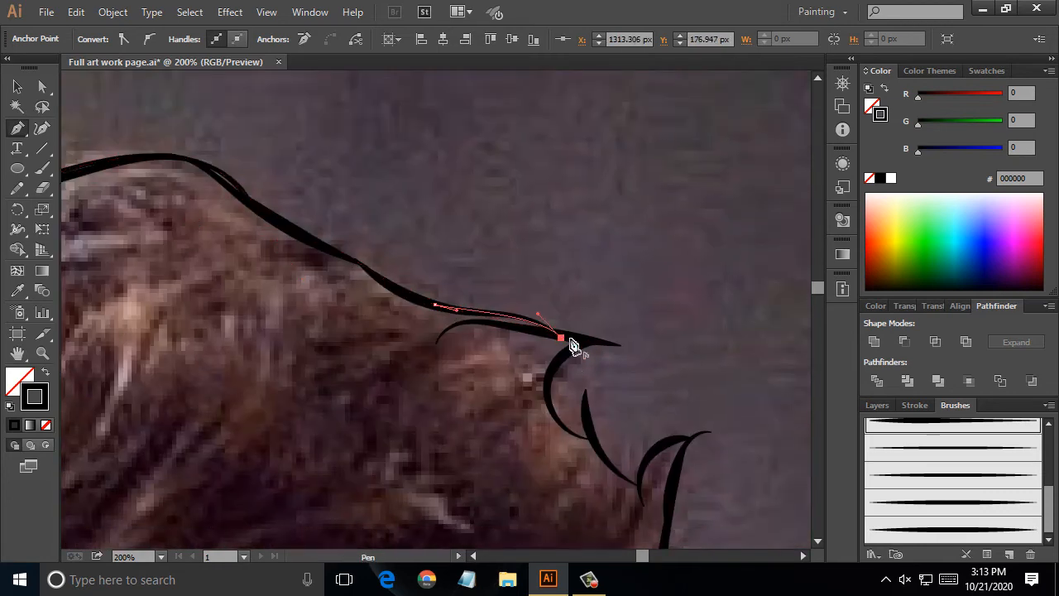
pyautogui.moveTo(548, 397)
pyautogui.mouseDown()
pyautogui.moveTo(571, 451)
pyautogui.moveTo(620, 456)
pyautogui.moveTo(647, 501)
pyautogui.moveTo(638, 485)
pyautogui.mouseUp()
pyautogui.click(550, 399)
pyautogui.hotkey('ctrl', 'z')
pyautogui.click(549, 398)
pyautogui.click(643, 468)
pyautogui.moveTo(692, 436); pyautogui.dragTo(721, 439)
# - Continue the Pen path down the right-hand hair edge and in front of the ear to the sideburn tip
pyautogui.moveTo(683, 488); pyautogui.dragTo(529, 301)
pyautogui.click(553, 210)
pyautogui.moveTo(518, 463); pyautogui.dragTo(525, 483)
pyautogui.moveTo(513, 505); pyautogui.dragTo(458, 168)
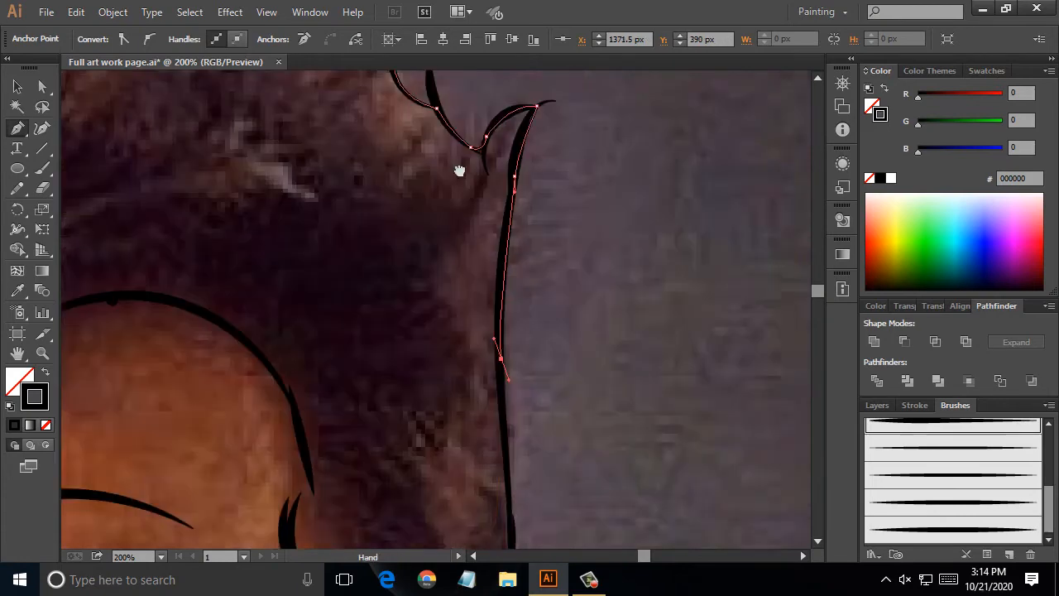
pyautogui.moveTo(445, 413); pyautogui.dragTo(442, 301)
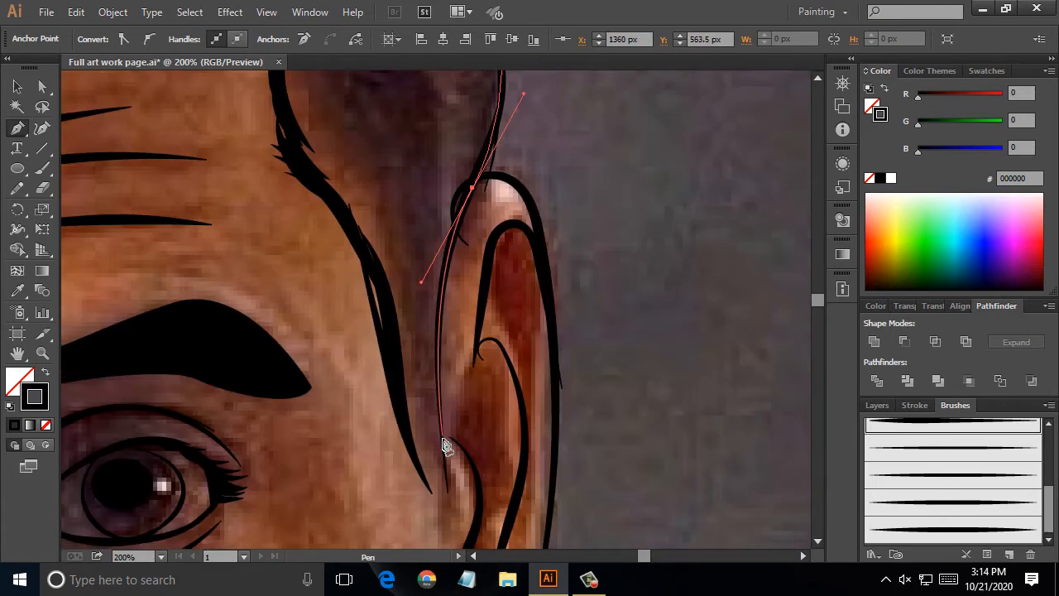
pyautogui.click(447, 500)
# - Trace the Pen path from the right-hand sideburn tip up along the temple strokes to the forehead hairline
pyautogui.click(414, 461)
pyautogui.click(350, 229)
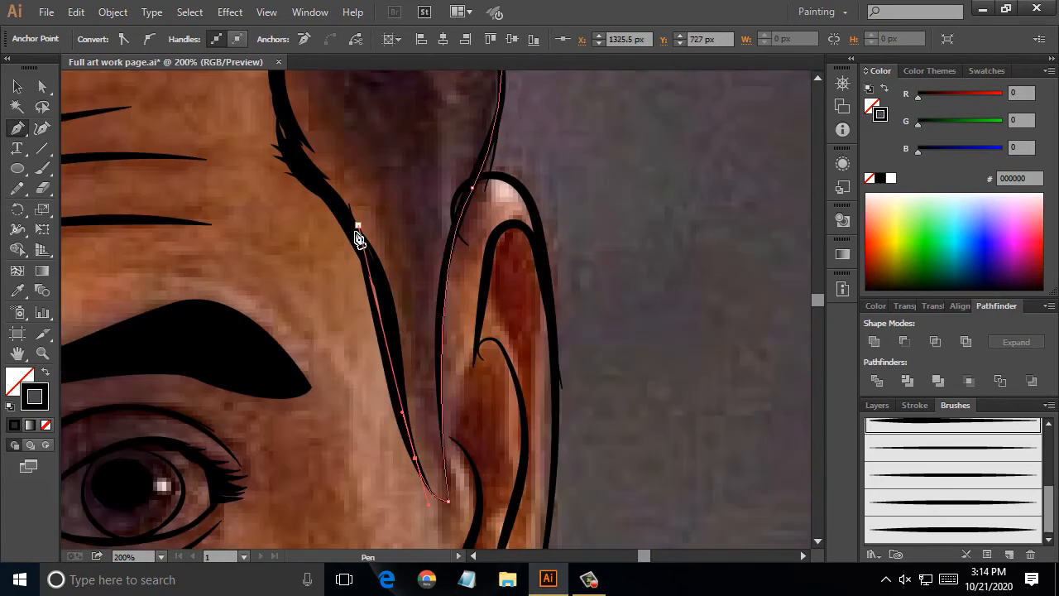
pyautogui.click(333, 197)
pyautogui.click(280, 143)
pyautogui.moveTo(346, 260); pyautogui.dragTo(453, 500)
pyautogui.moveTo(405, 246); pyautogui.dragTo(402, 231)
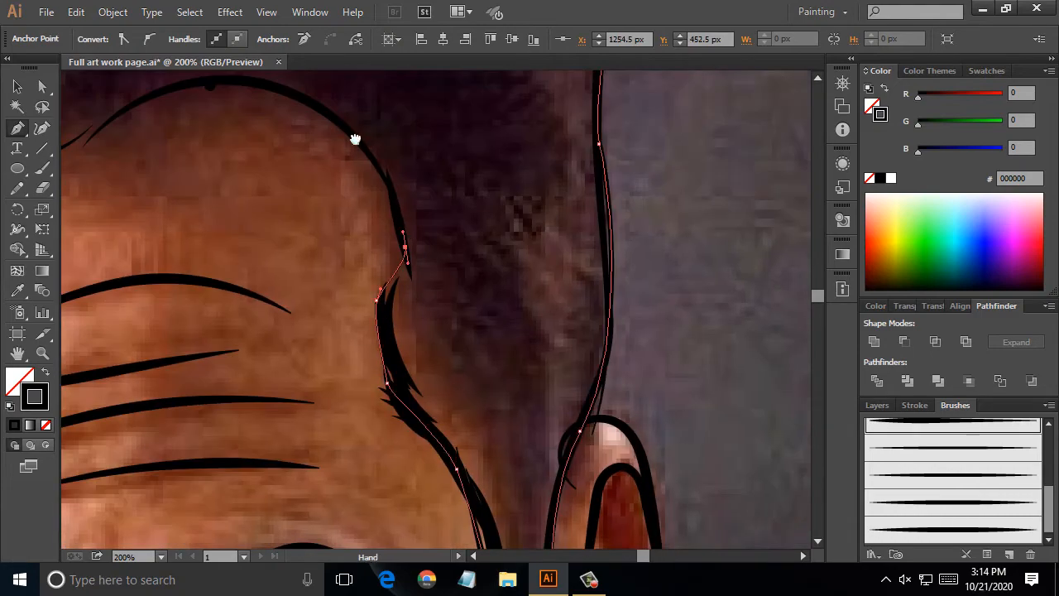
# - Trace the Pen path along the wavy forehead hairline from the right-hand temple towards the left-hand temple
pyautogui.moveTo(355, 139); pyautogui.dragTo(530, 333)
pyautogui.moveTo(432, 273); pyautogui.dragTo(323, 259)
pyautogui.click(173, 350)
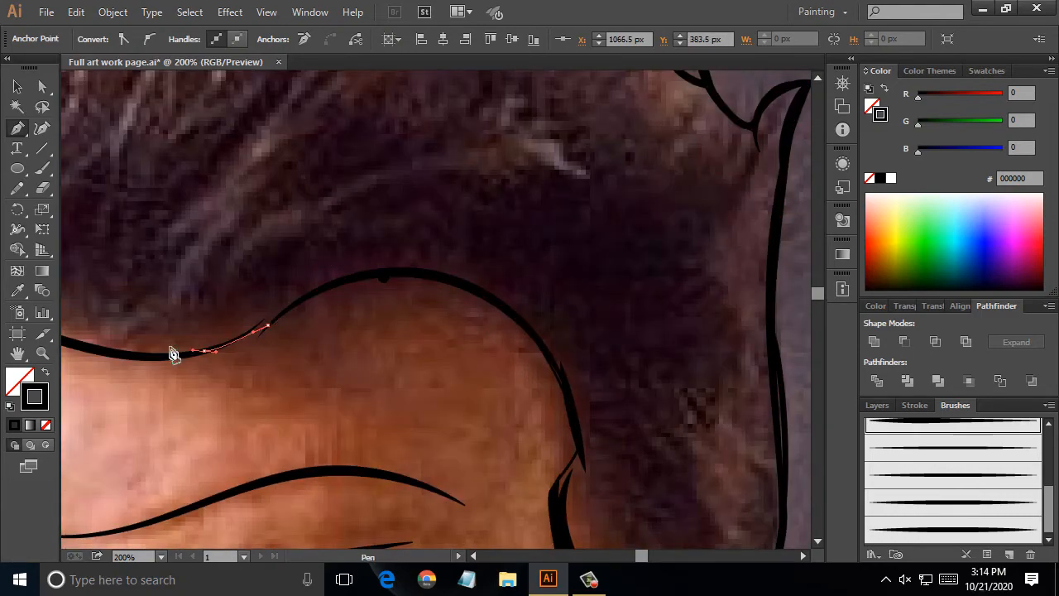
pyautogui.moveTo(173, 350); pyautogui.dragTo(570, 263)
pyautogui.moveTo(333, 227); pyautogui.dragTo(135, 160)
pyautogui.click(332, 224)
pyautogui.moveTo(143, 249); pyautogui.dragTo(100, 360)
pyautogui.hotkey('ctrl', 'z')
pyautogui.moveTo(511, 217); pyautogui.dragTo(491, 219)
pyautogui.click(386, 260)
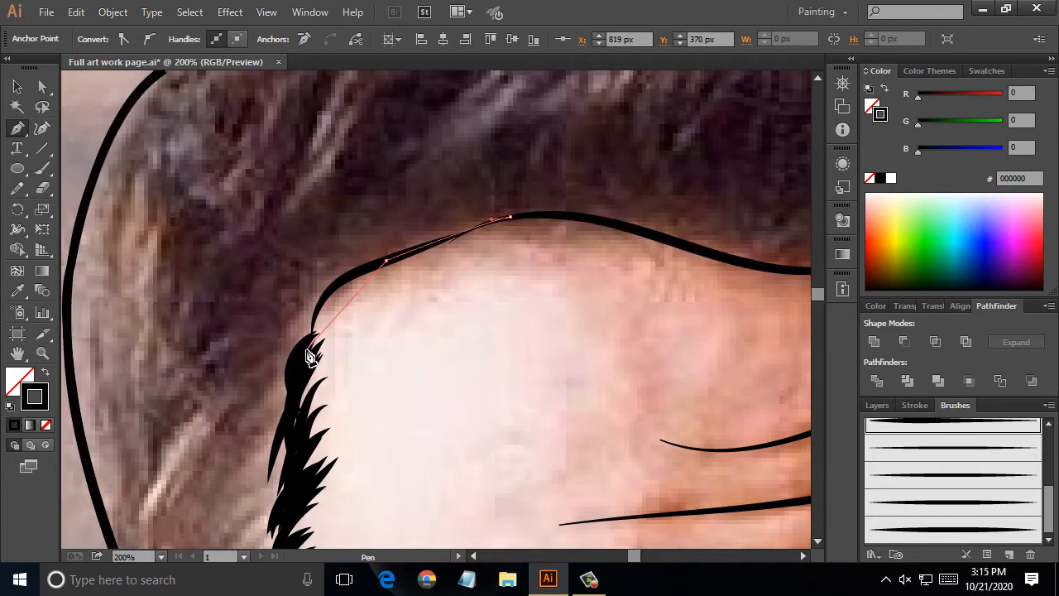
# - Trace the Pen path down through the left-hand temple hair strokes, undoing misplaced anchor points
pyautogui.moveTo(309, 346)
pyautogui.mouseDown()
pyautogui.moveTo(299, 442)
pyautogui.moveTo(294, 415)
pyautogui.moveTo(319, 305)
pyautogui.mouseUp()
pyautogui.hotkey('ctrl', 'z')
pyautogui.click(313, 322)
pyautogui.click(298, 376)
pyautogui.click(317, 349)
pyautogui.click(296, 413)
pyautogui.click(292, 430)
pyautogui.click(291, 461)
pyautogui.hotkey('ctrl', 'z')
pyautogui.hotkey('ctrl', 'z')
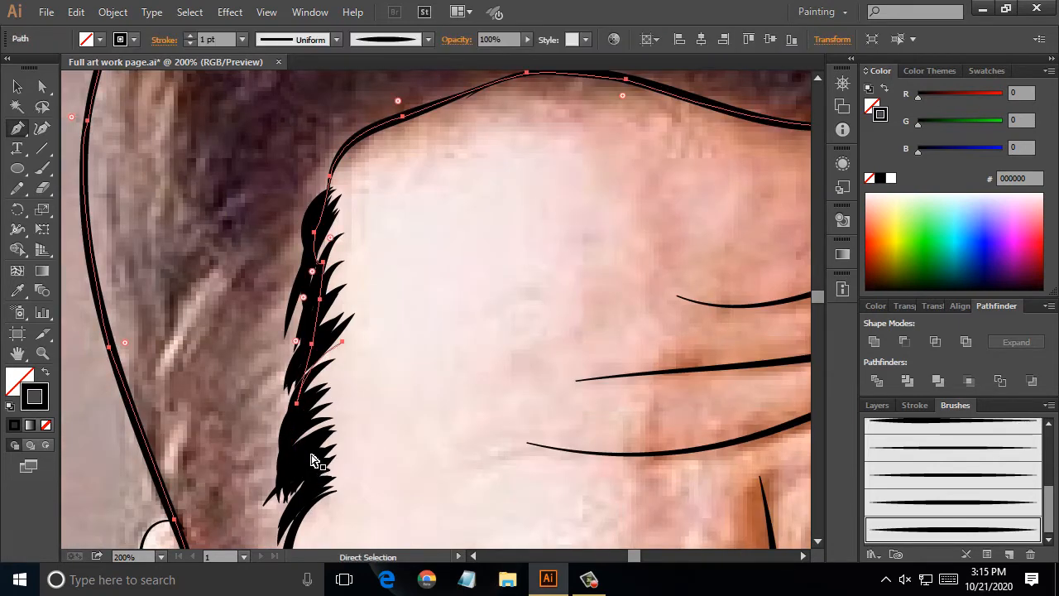
pyautogui.hotkey('ctrl', 'z')
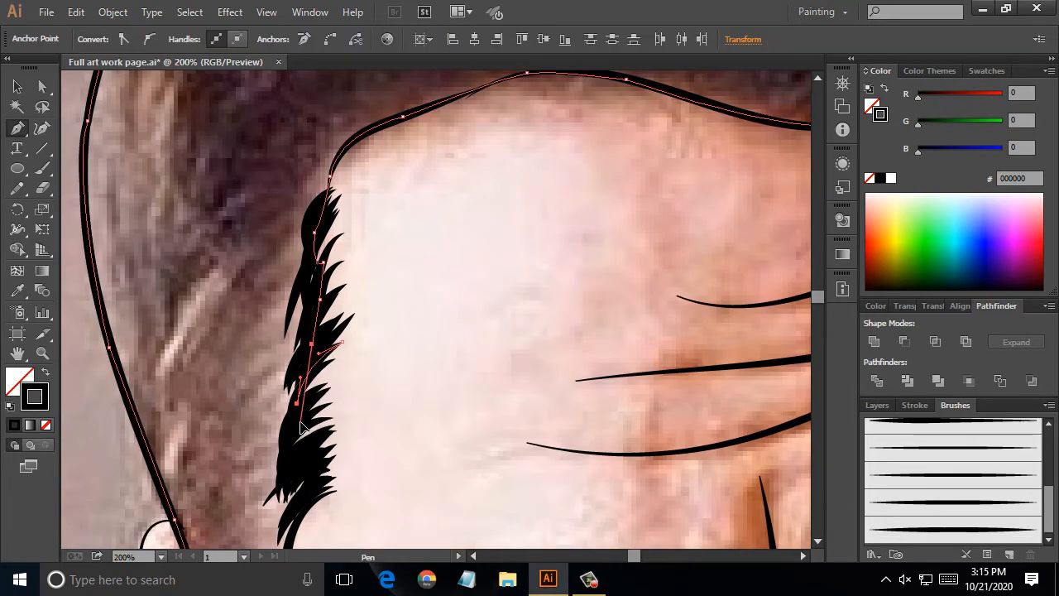
# - Complete the Pen path down the left-hand sideburn to its tip and give the hair shape a black fill with no stroke
pyautogui.click(299, 421)
pyautogui.moveTo(294, 465); pyautogui.dragTo(341, 336)
pyautogui.click(304, 503)
pyautogui.moveTo(320, 433)
pyautogui.mouseDown()
pyautogui.moveTo(329, 481)
pyautogui.moveTo(328, 228)
pyautogui.mouseUp()
pyautogui.click(320, 433)
pyautogui.click(324, 430)
pyautogui.click(46, 372)
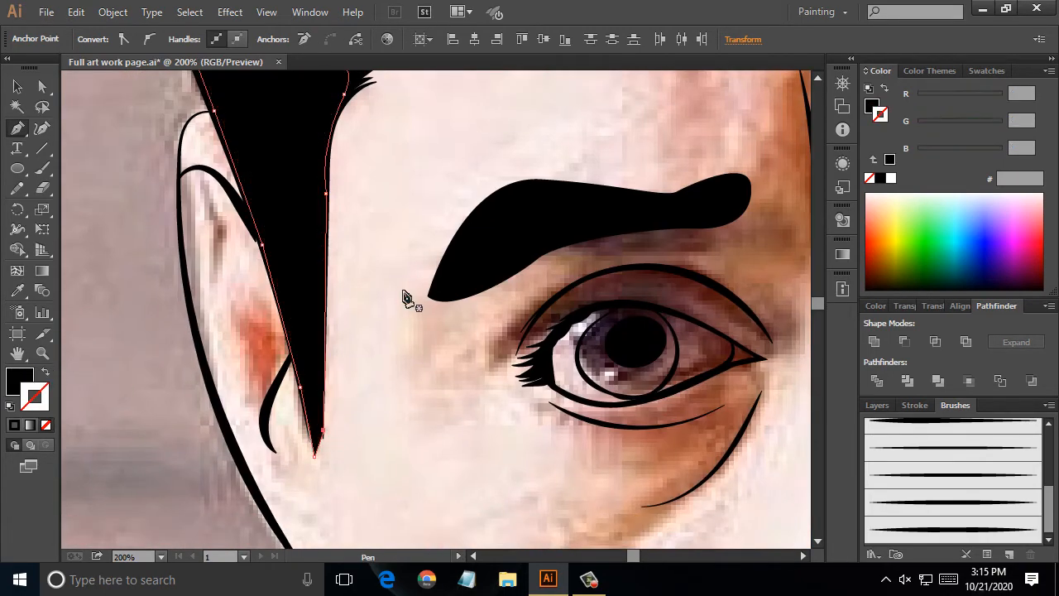
# - Deselect the hair shape, hide Layer 1 to check the line art without the photo, and show the layer again
pyautogui.scroll(-4, 404, 294)
pyautogui.moveTo(403, 295); pyautogui.dragTo(300, 356)
pyautogui.click(17, 87)
pyautogui.click(730, 258)
pyautogui.scroll(-3, 732, 262)
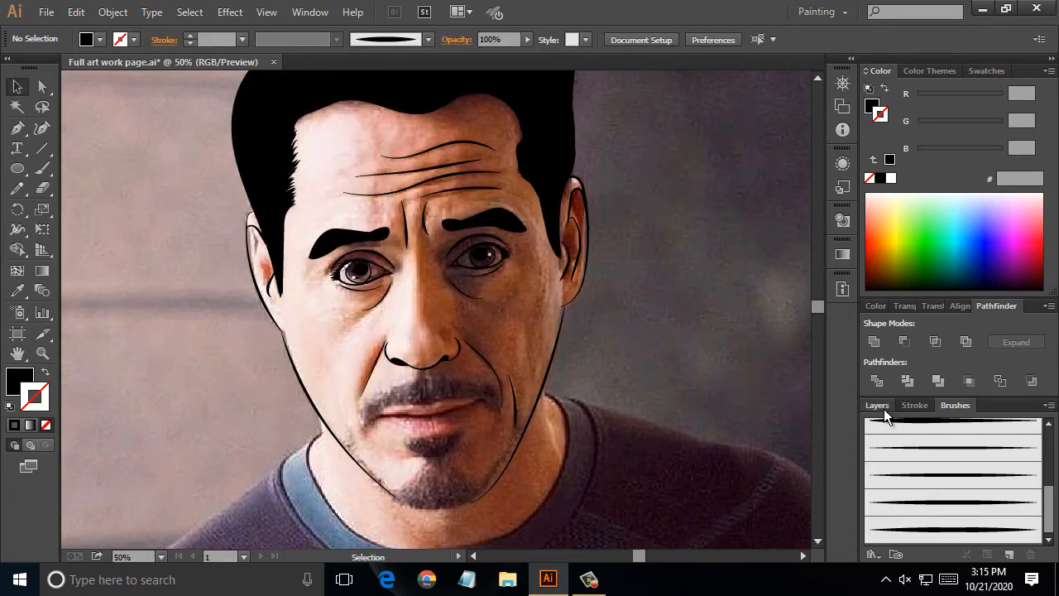
pyautogui.click(878, 405)
pyautogui.click(873, 444)
pyautogui.scroll(3, 738, 362)
pyautogui.scroll(-2, 738, 362)
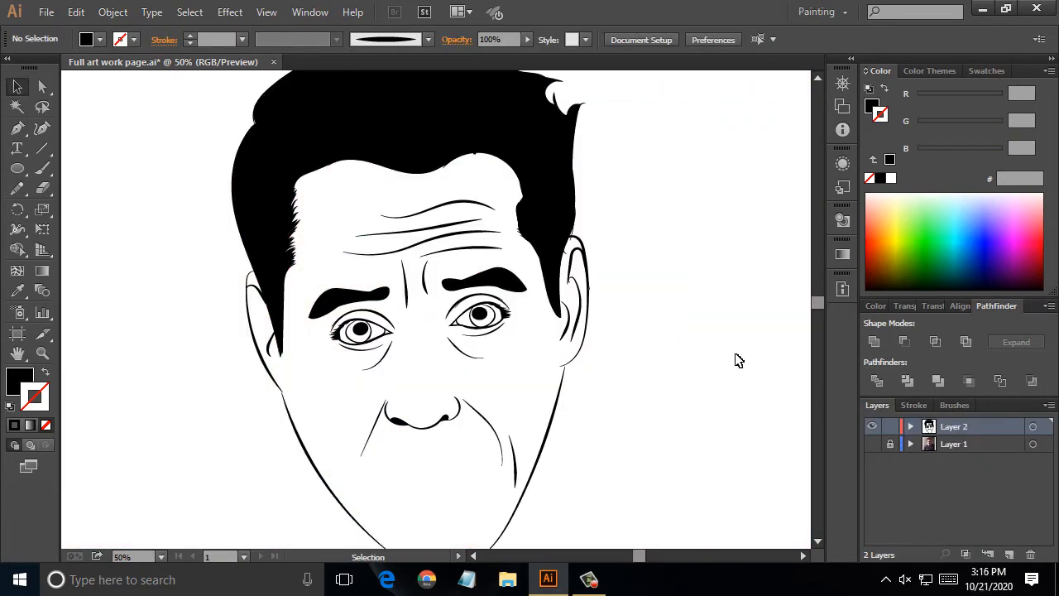
pyautogui.click(872, 444)
# - Switch back to the Paintbrush with no fill and a black stroke for the mouth area
pyautogui.scroll(-3, 591, 360)
pyautogui.scroll(2, 439, 381)
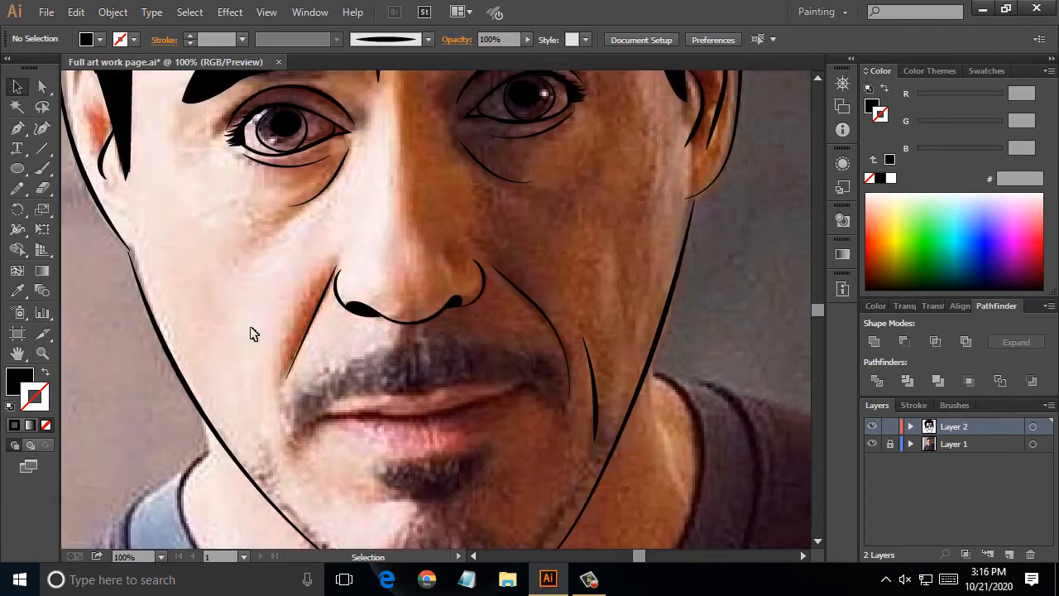
pyautogui.click(42, 168)
pyautogui.click(45, 375)
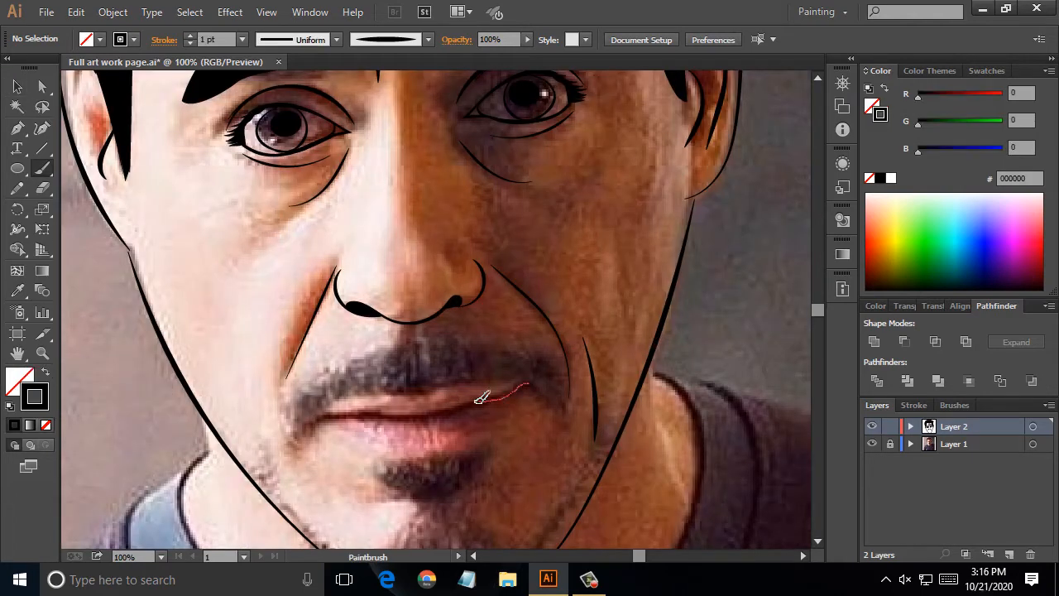
pyautogui.moveTo(334, 417); pyautogui.dragTo(329, 419)
pyautogui.hotkey('ctrl', 'z')
pyautogui.moveTo(473, 402); pyautogui.dragTo(494, 399)
pyautogui.hotkey('ctrl', 'z')
# - Paint the line between the lips with a tapered art brush and a 3 pt stroke
pyautogui.click(955, 405)
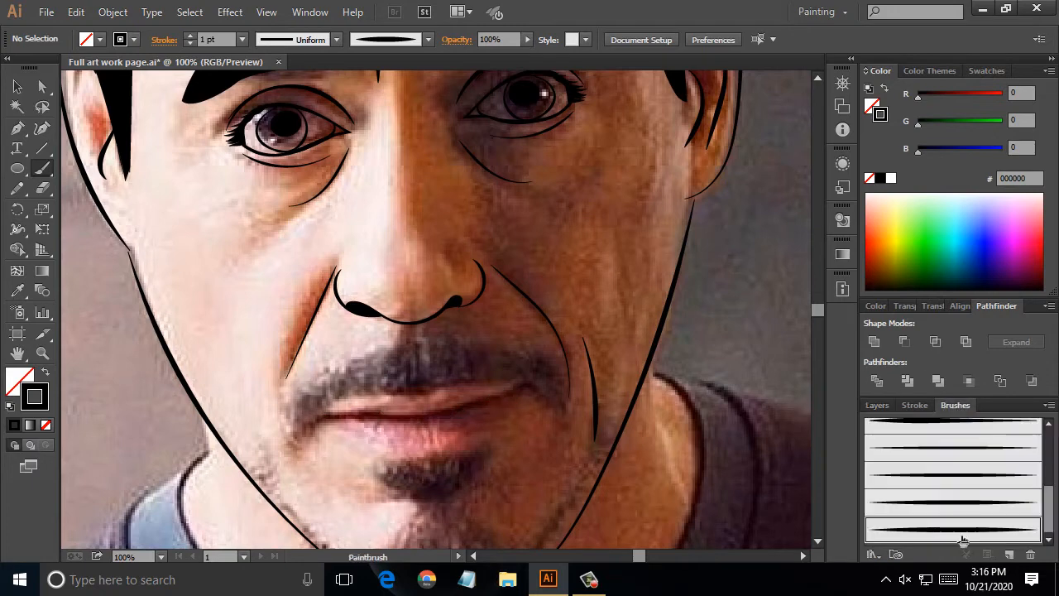
pyautogui.click(955, 469)
pyautogui.click(243, 39)
pyautogui.click(256, 148)
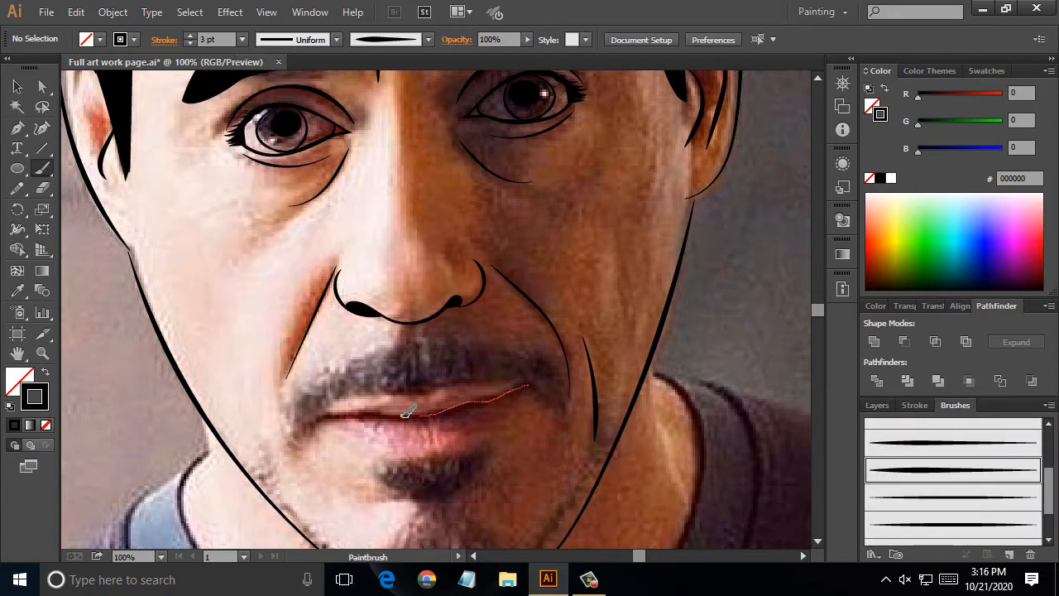
pyautogui.moveTo(406, 414); pyautogui.dragTo(404, 416)
pyautogui.moveTo(325, 420); pyautogui.dragTo(321, 421)
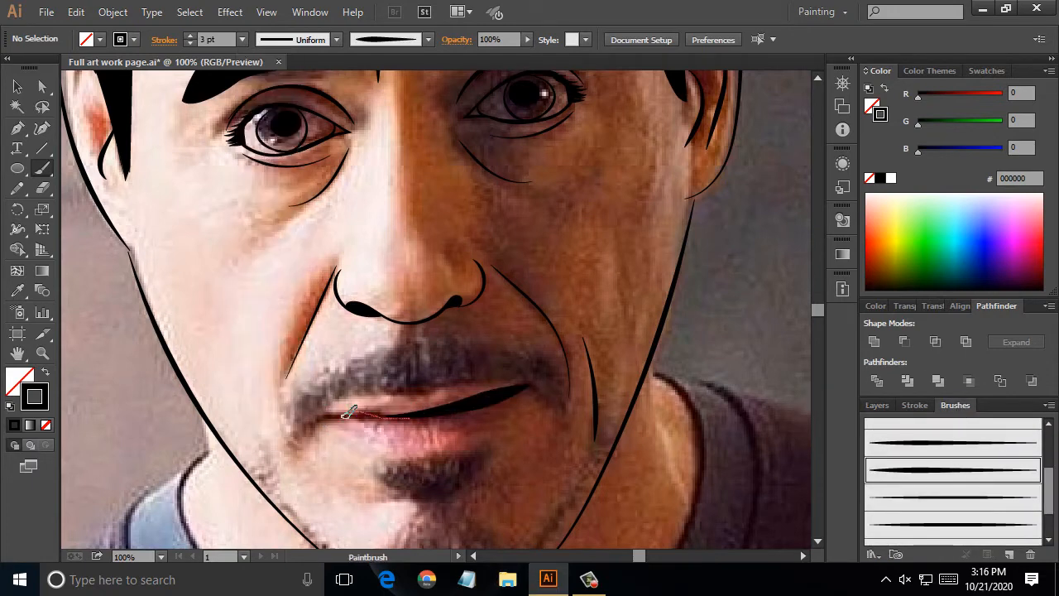
# - Set the mouth line's stroke to 2 pt and deselect it
pyautogui.press('v')
pyautogui.click(432, 412)
pyautogui.click(243, 40)
pyautogui.click(259, 132)
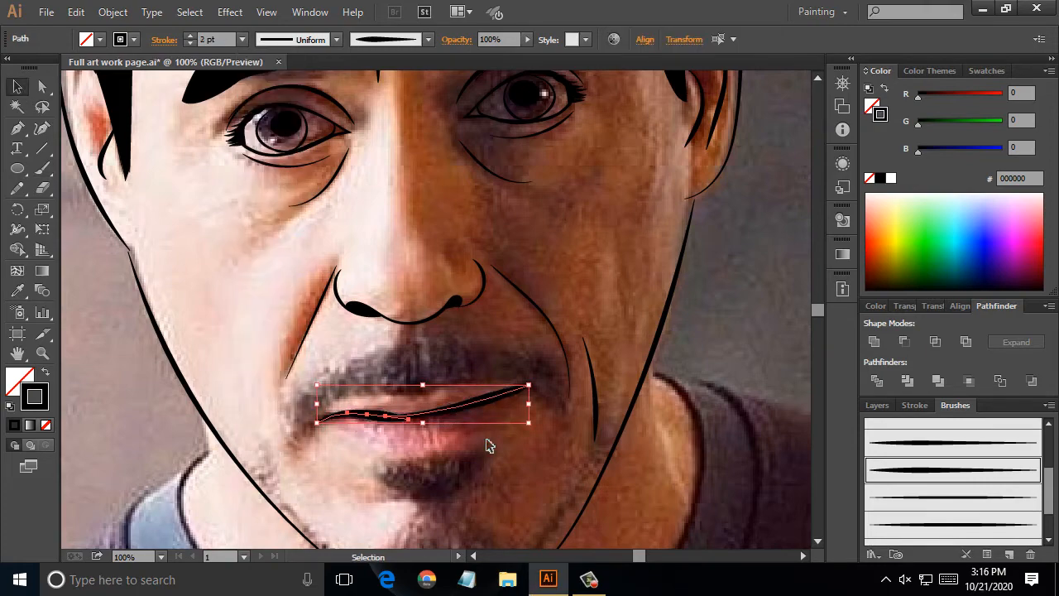
pyautogui.click(465, 452)
# - Reshape the mouth line with Direct Selection by moving its anchor points to follow the parting of the lips
pyautogui.scroll(2, 412, 406)
pyautogui.click(42, 90)
pyautogui.click(401, 429)
pyautogui.moveTo(402, 429)
pyautogui.mouseDown()
pyautogui.moveTo(460, 412)
pyautogui.moveTo(333, 466)
pyautogui.mouseUp()
pyautogui.click(494, 452)
pyautogui.scroll(-2, 494, 454)
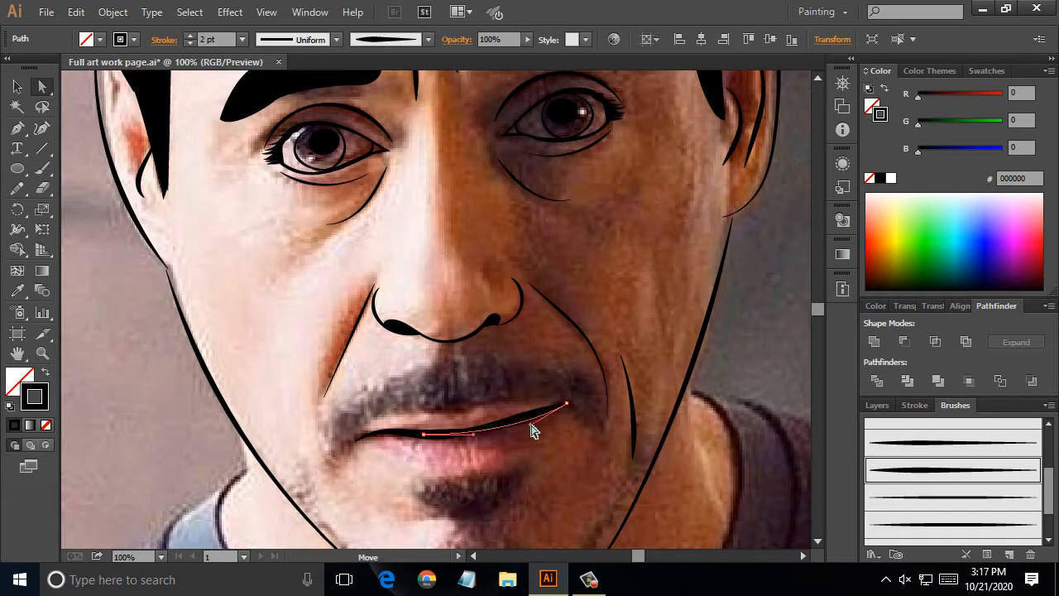
# - Outline the lower lip with a different tapered Paintbrush at 2 pt, undoing misplaced strokes
pyautogui.click(42, 169)
pyautogui.scroll(-2, 439, 314)
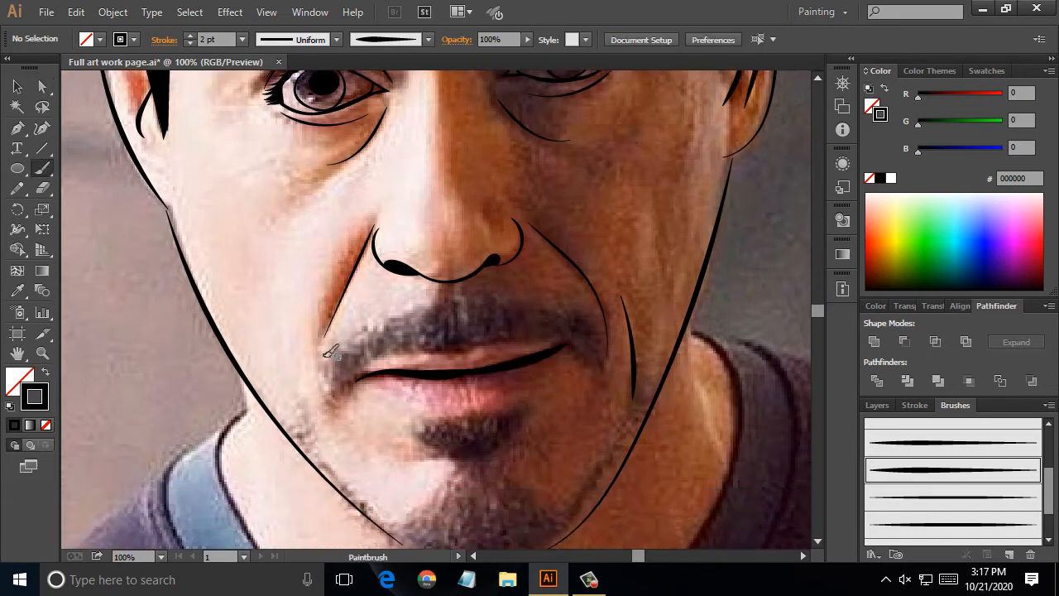
pyautogui.click(902, 438)
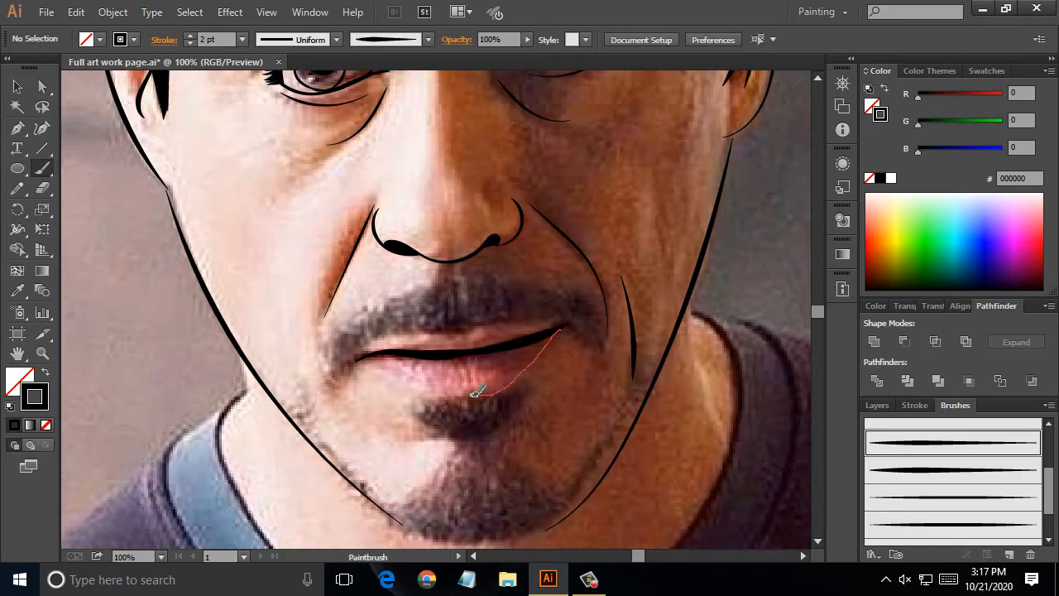
pyautogui.moveTo(476, 392)
pyautogui.mouseDown()
pyautogui.moveTo(429, 391)
pyautogui.moveTo(482, 397)
pyautogui.moveTo(363, 359)
pyautogui.moveTo(539, 335)
pyautogui.moveTo(409, 341)
pyautogui.moveTo(359, 360)
pyautogui.moveTo(449, 336)
pyautogui.mouseUp()
pyautogui.hotkey('ctrl', 'z')
pyautogui.hotkey('ctrl', 'z')
pyautogui.hotkey('ctrl', 'z')
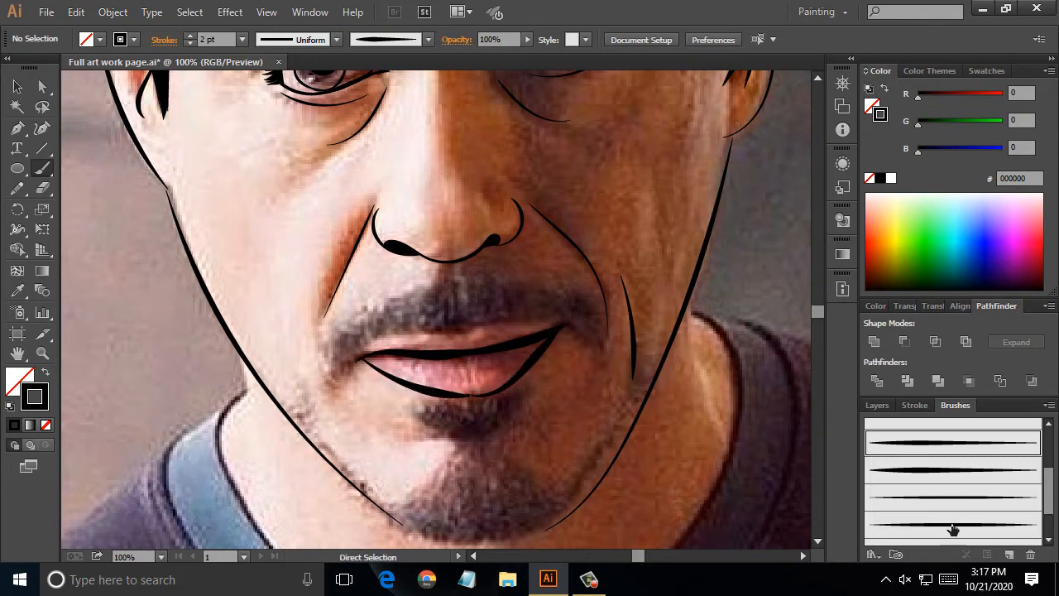
# - Outline the upper lip from corner to corner with a thinner tapered brush, undoing the first attempt
pyautogui.click(953, 528)
pyautogui.moveTo(561, 328); pyautogui.dragTo(460, 344)
pyautogui.hotkey('ctrl', 'z')
pyautogui.moveTo(561, 327); pyautogui.dragTo(362, 359)
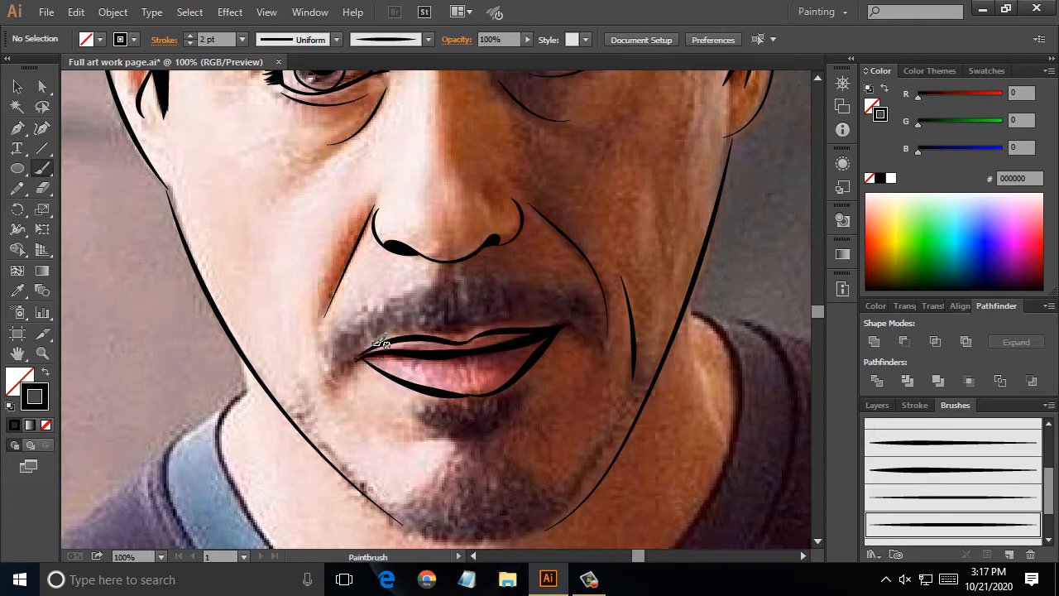
# - Trace a Pen path from below the nose around the left-hand moustache tip and back above the upper lip
pyautogui.press('p')
pyautogui.click(430, 273)
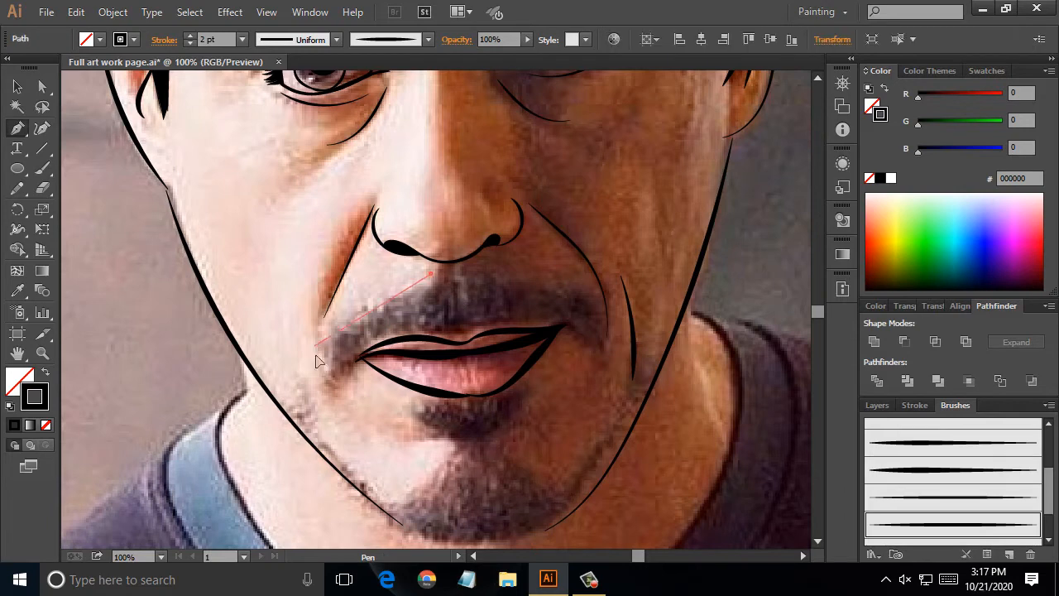
pyautogui.moveTo(315, 346); pyautogui.dragTo(319, 385)
pyautogui.click(334, 407)
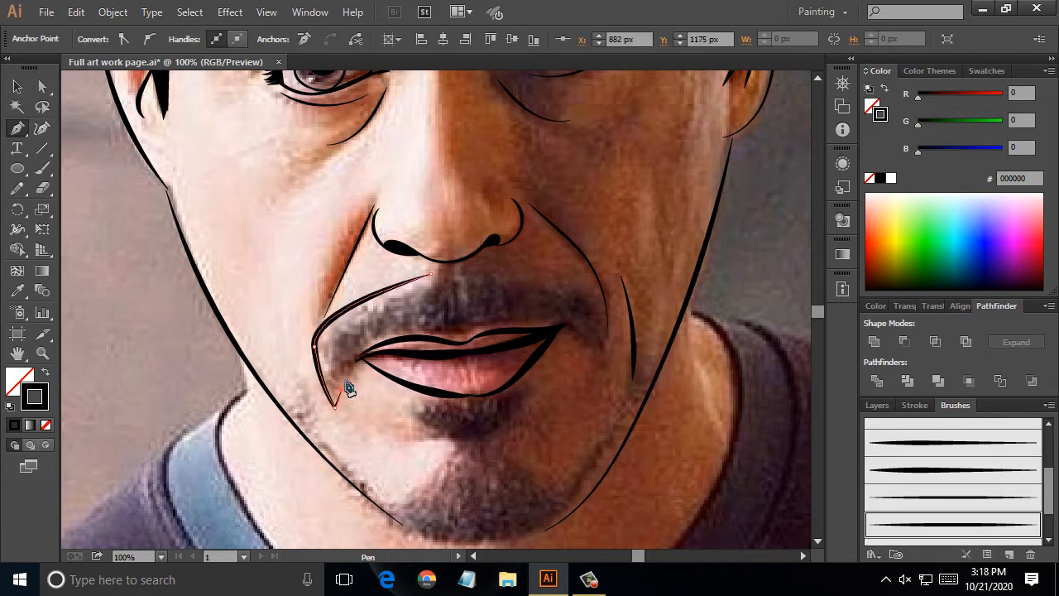
pyautogui.click(346, 381)
pyautogui.moveTo(406, 332); pyautogui.dragTo(410, 333)
pyautogui.click(449, 335)
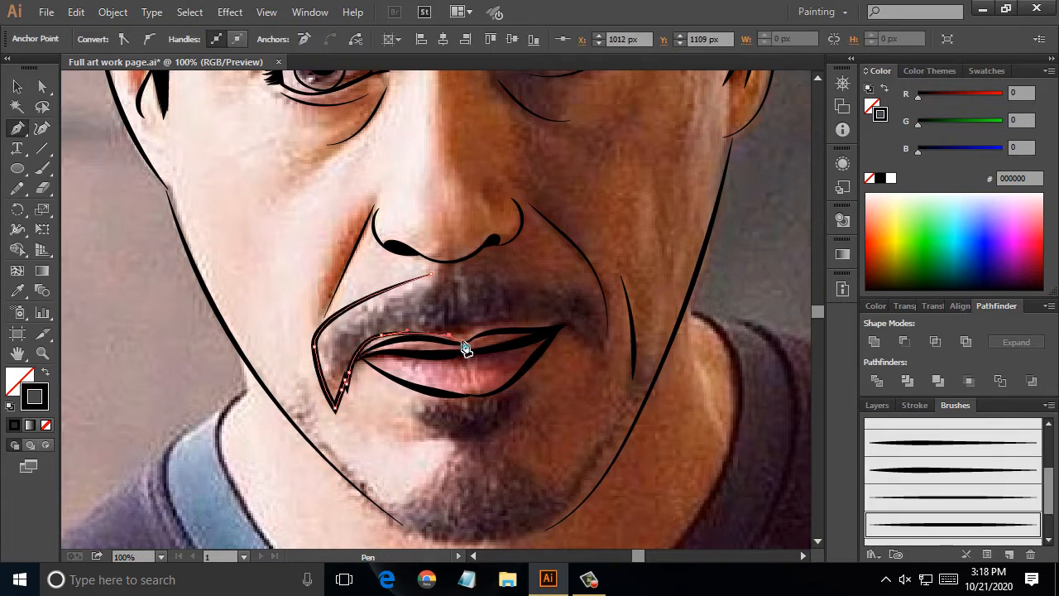
# - Continue the moustache path around its right-hand tip and back along the upper edge to below the nose
pyautogui.click(460, 340)
pyautogui.moveTo(499, 323); pyautogui.dragTo(595, 291)
pyautogui.click(597, 378)
pyautogui.moveTo(528, 278); pyautogui.dragTo(521, 278)
pyautogui.click(476, 268)
pyautogui.click(456, 272)
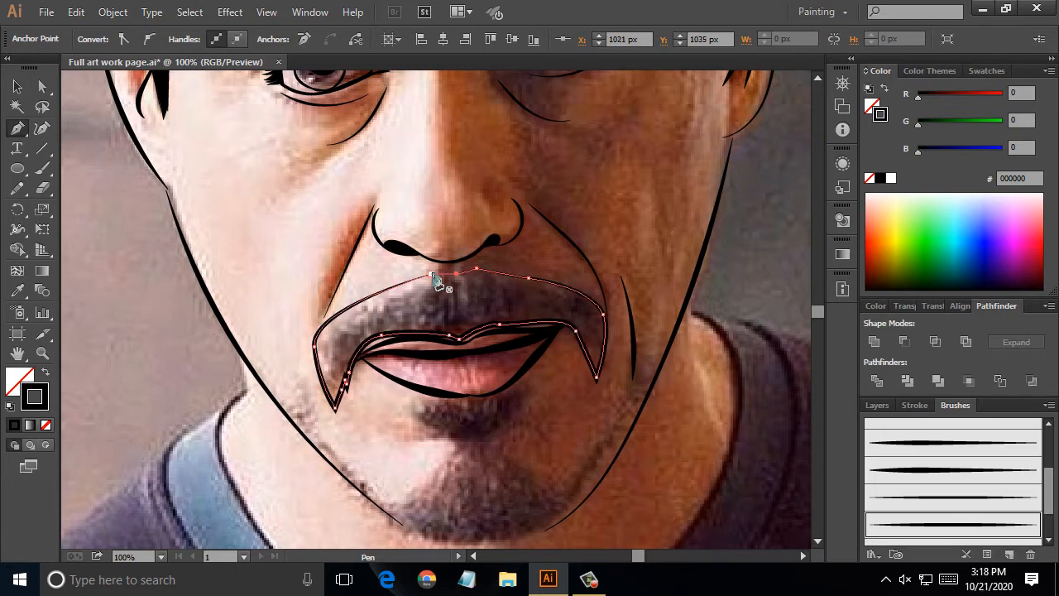
# - Give the moustache shape a black fill with no stroke and deselect it
pyautogui.click(46, 372)
pyautogui.click(17, 86)
pyautogui.click(384, 351)
# - Start the beard's Pen path below the lower lip, tracing the soul patch and the left-hand inner edge of the chin beard
pyautogui.scroll(-2, 385, 351)
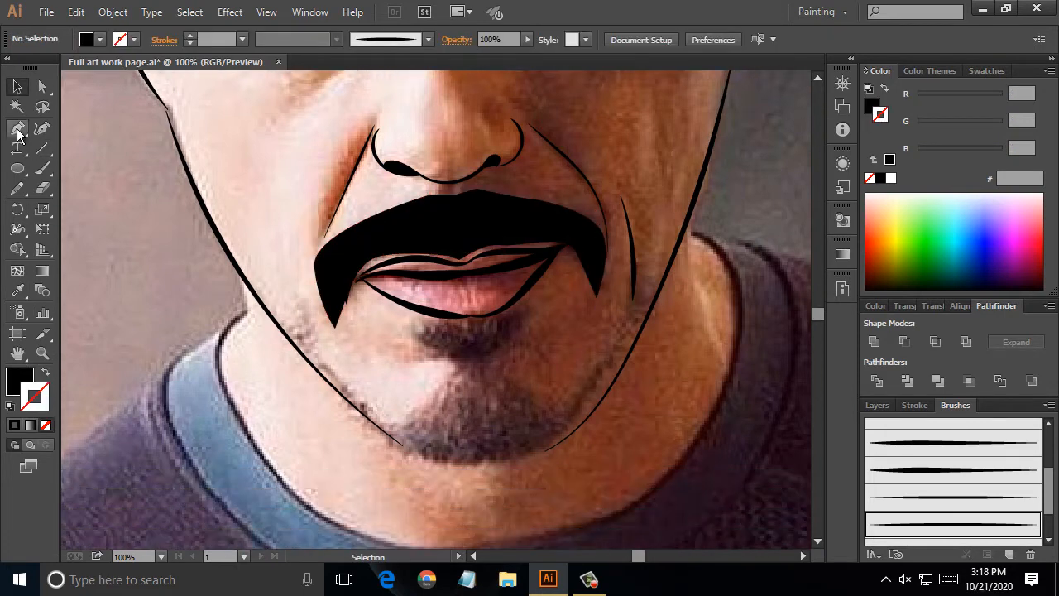
pyautogui.click(18, 128)
pyautogui.moveTo(475, 315); pyautogui.dragTo(415, 329)
pyautogui.click(433, 342)
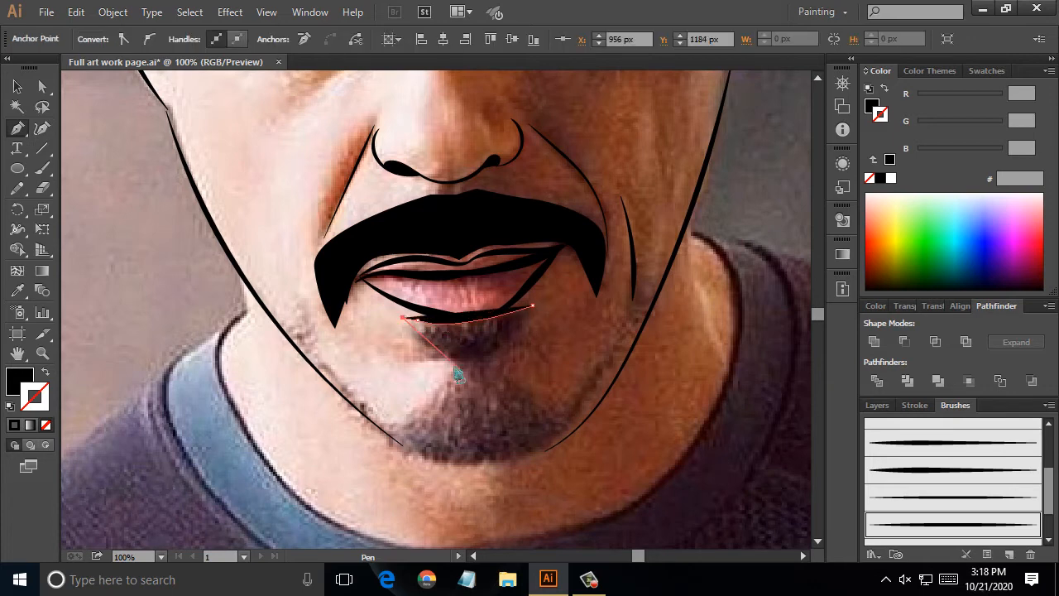
pyautogui.click(453, 368)
pyautogui.click(400, 417)
pyautogui.click(363, 385)
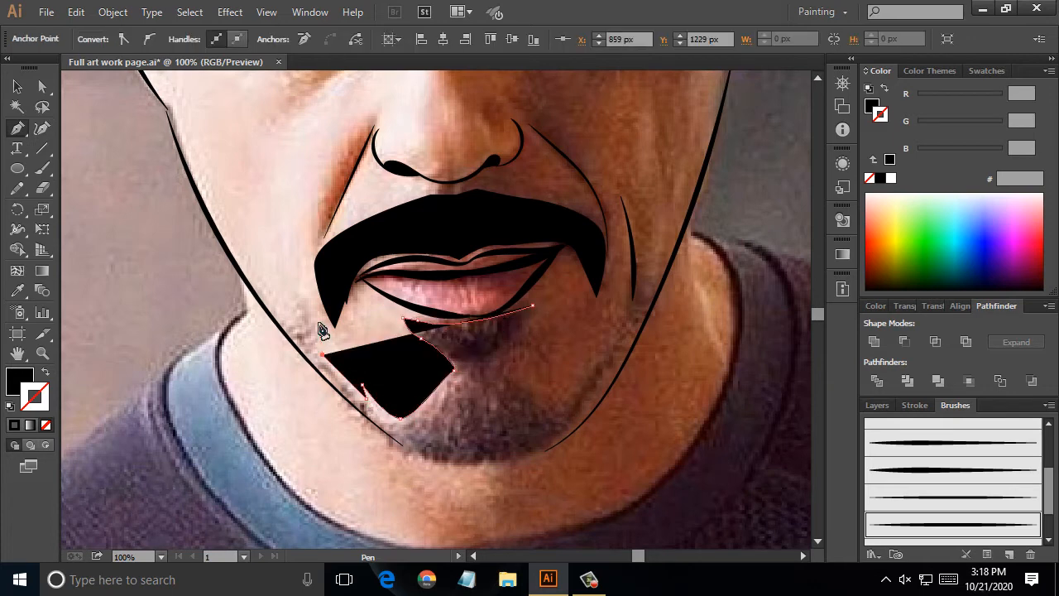
# - Trace the beard path up the left-hand cheek edge to the jawline and back down along the jaw
pyautogui.click(319, 352)
pyautogui.click(303, 280)
pyautogui.moveTo(298, 305); pyautogui.dragTo(287, 308)
pyautogui.click(262, 280)
pyautogui.click(223, 245)
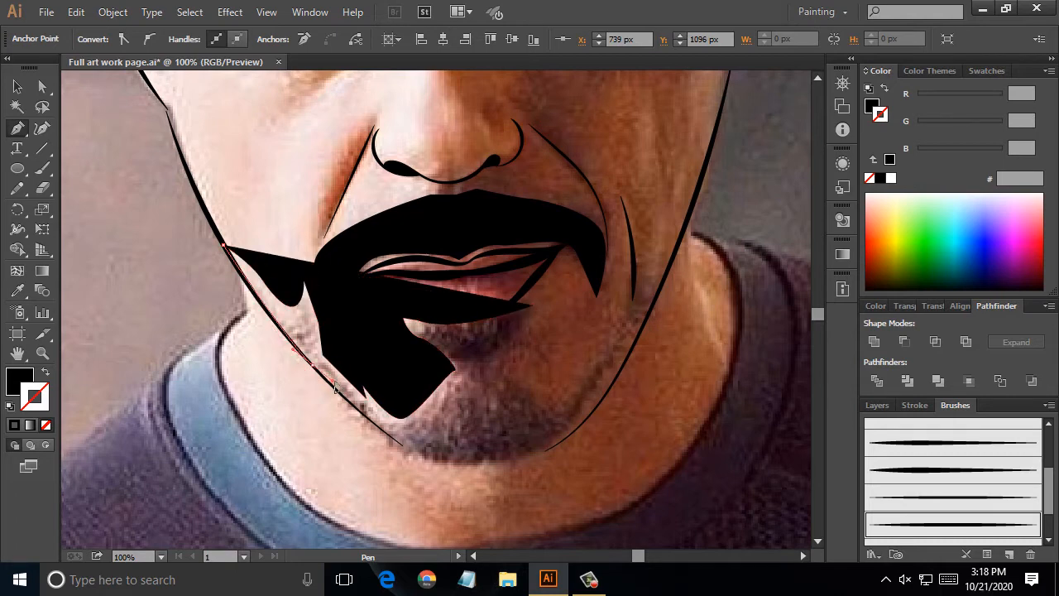
pyautogui.moveTo(312, 365); pyautogui.dragTo(333, 381)
pyautogui.click(348, 409)
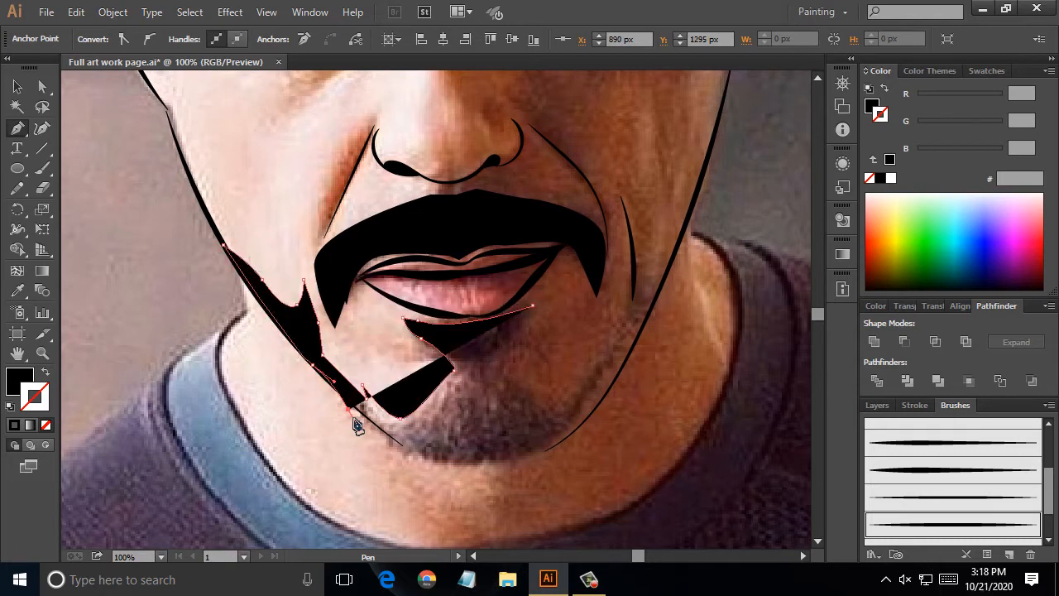
# - Add jagged hair tips to the beard path along the lower left-hand side of the chin
pyautogui.click(349, 427)
pyautogui.click(354, 420)
pyautogui.click(357, 436)
pyautogui.click(364, 428)
pyautogui.click(372, 444)
pyautogui.click(380, 440)
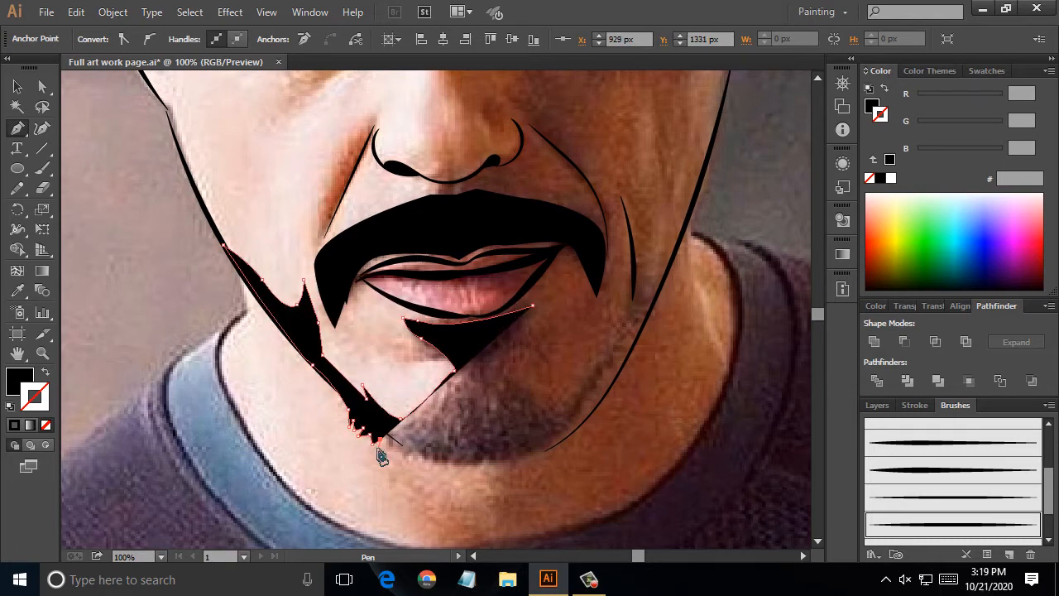
pyautogui.click(378, 449)
pyautogui.click(394, 440)
pyautogui.click(391, 453)
pyautogui.click(404, 455)
pyautogui.click(420, 452)
# - Extend the beard path under the chin and up the right-hand jawline to its tip
pyautogui.moveTo(527, 455); pyautogui.dragTo(640, 339)
pyautogui.click(544, 452)
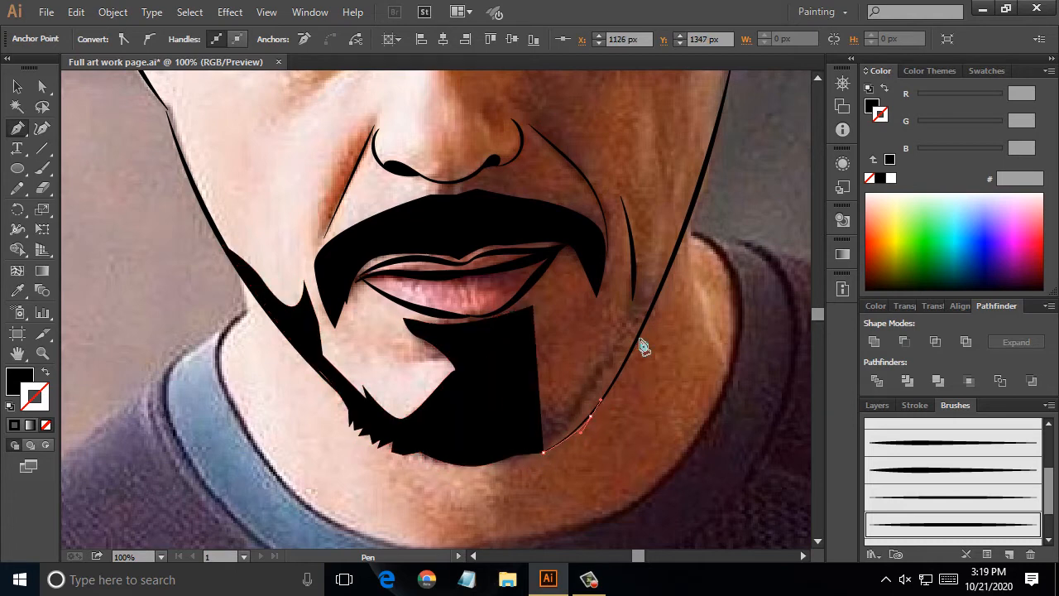
pyautogui.click(654, 305)
pyautogui.click(688, 209)
# - Trace the beard's right-hand inner edge back across the chin and close the path at the soul patch
pyautogui.moveTo(650, 281); pyautogui.dragTo(638, 275)
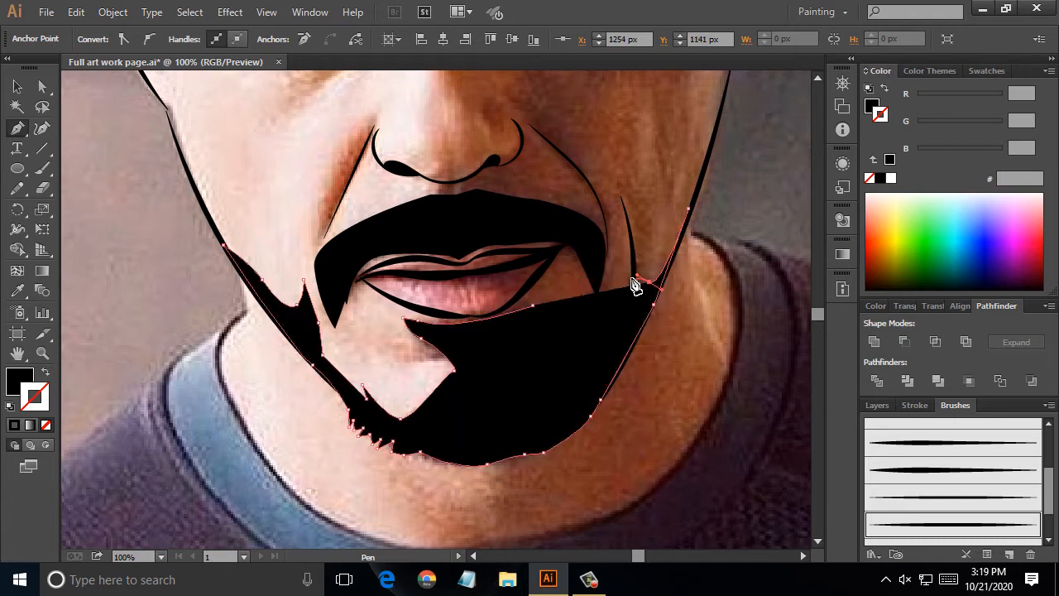
pyautogui.click(632, 281)
pyautogui.moveTo(590, 325); pyautogui.dragTo(539, 315)
pyautogui.click(590, 326)
pyautogui.moveTo(563, 352); pyautogui.dragTo(539, 345)
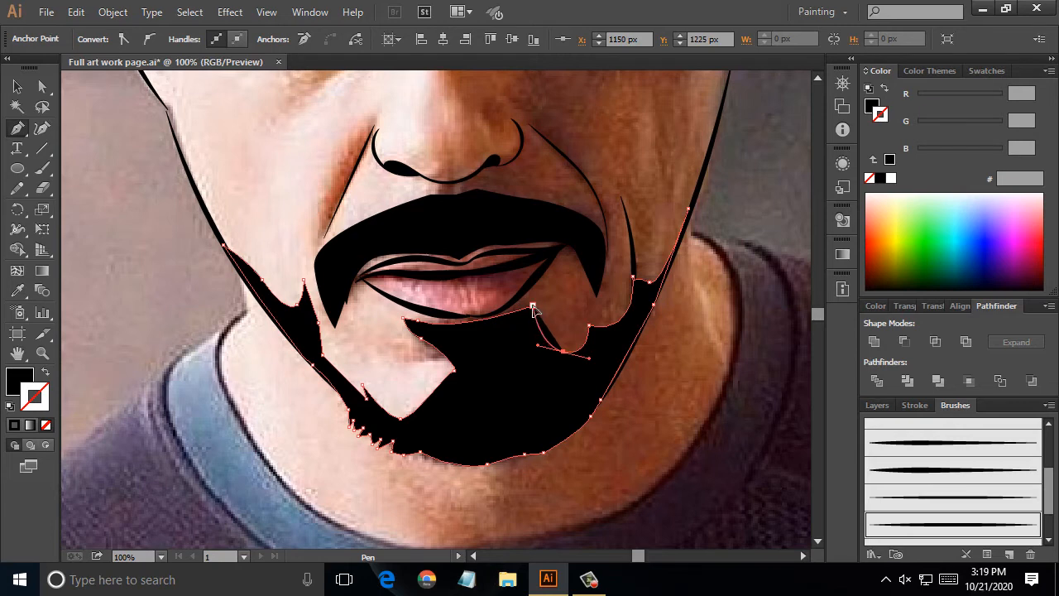
pyautogui.click(545, 372)
pyautogui.click(505, 362)
pyautogui.click(532, 306)
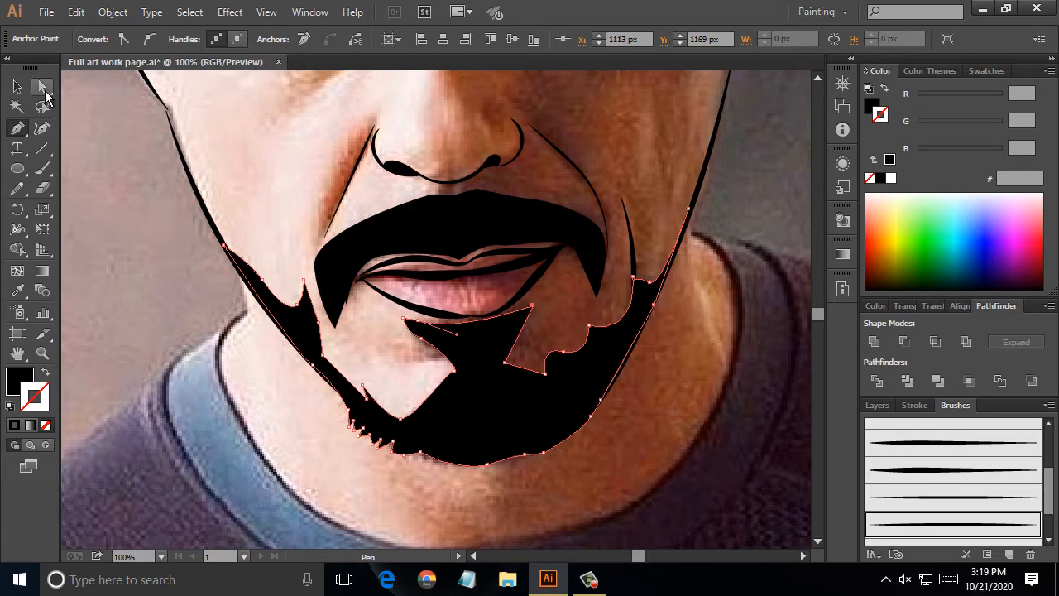
# - Move the anchor points on the beard's right-hand inner edge outward with Direct Selection to narrow the jaw strip
pyautogui.click(43, 86)
pyautogui.moveTo(563, 354); pyautogui.dragTo(586, 369)
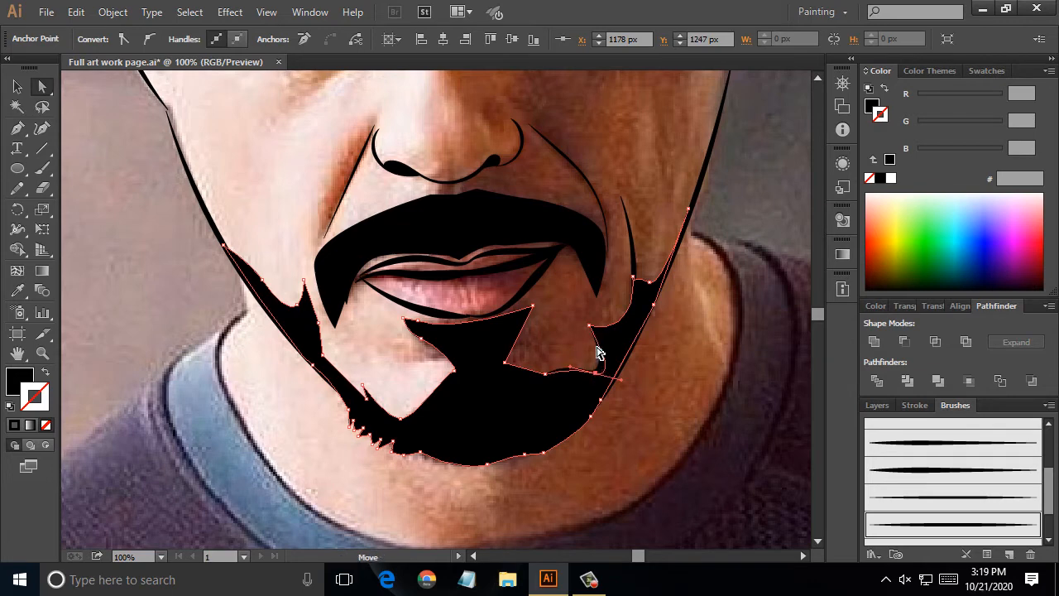
pyautogui.moveTo(590, 326); pyautogui.dragTo(637, 322)
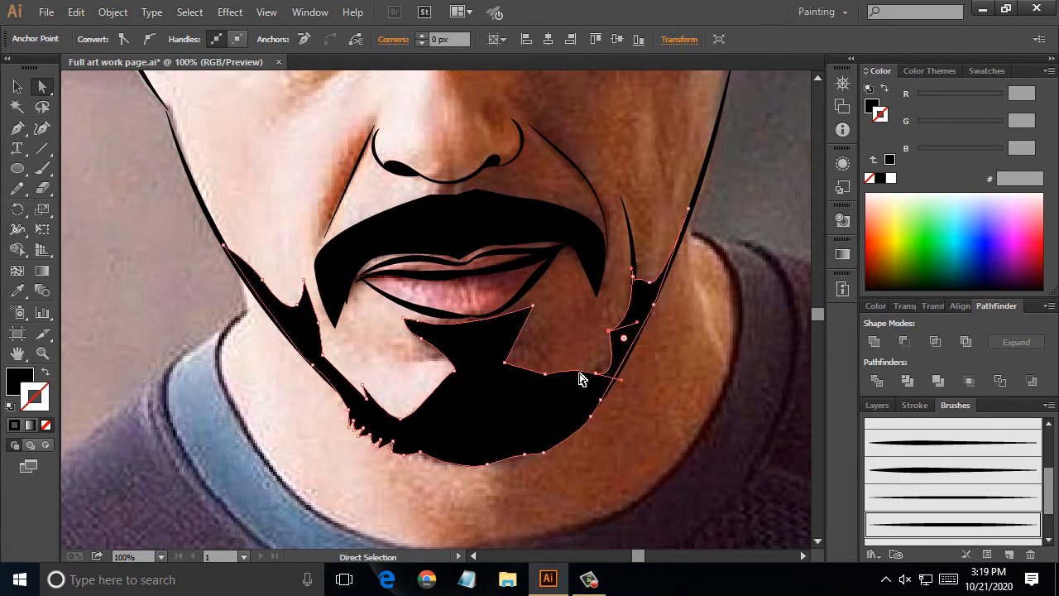
pyautogui.click(279, 369)
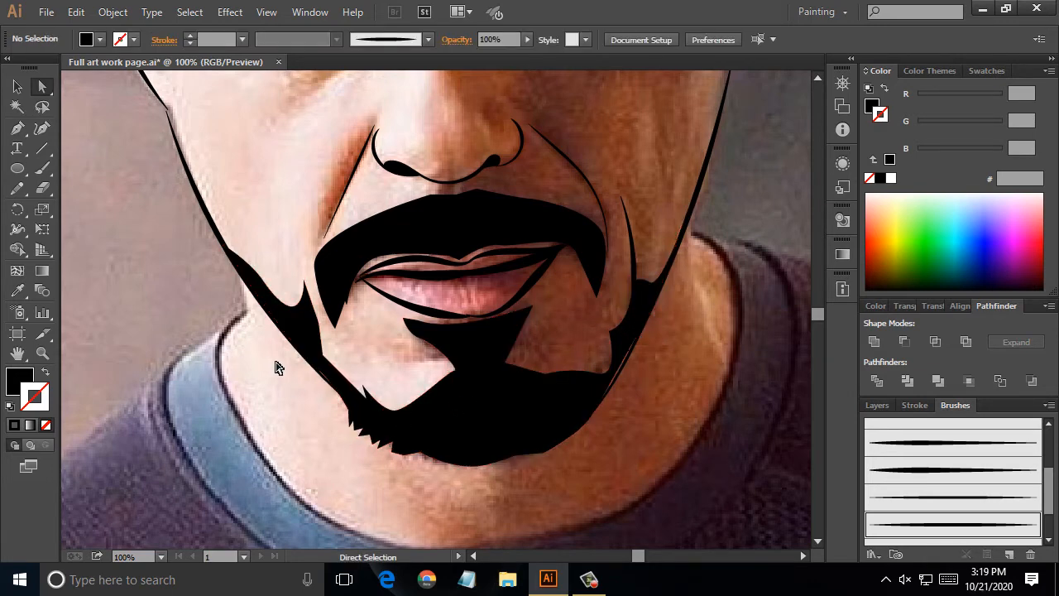
# - Adjust the beard's outer anchor points on the right-hand jaw so the shape meets the face outline
pyautogui.click(629, 385)
pyautogui.click(654, 305)
pyautogui.moveTo(601, 401); pyautogui.dragTo(601, 401)
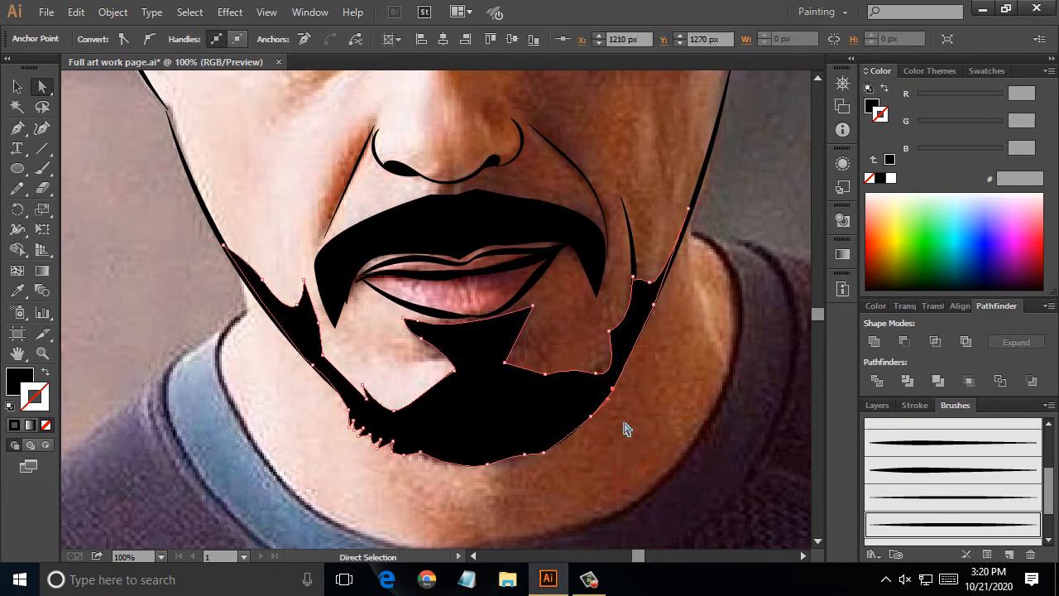
pyautogui.click(622, 425)
# - Hide Layer 1 and round out the beard's lower right-hand edge by adjusting its curve handle
pyautogui.scroll(-4, 622, 426)
pyautogui.click(878, 406)
pyautogui.click(872, 445)
pyautogui.moveTo(667, 434); pyautogui.dragTo(517, 434)
pyautogui.scroll(3, 447, 428)
pyautogui.scroll(4, 443, 488)
pyautogui.click(537, 440)
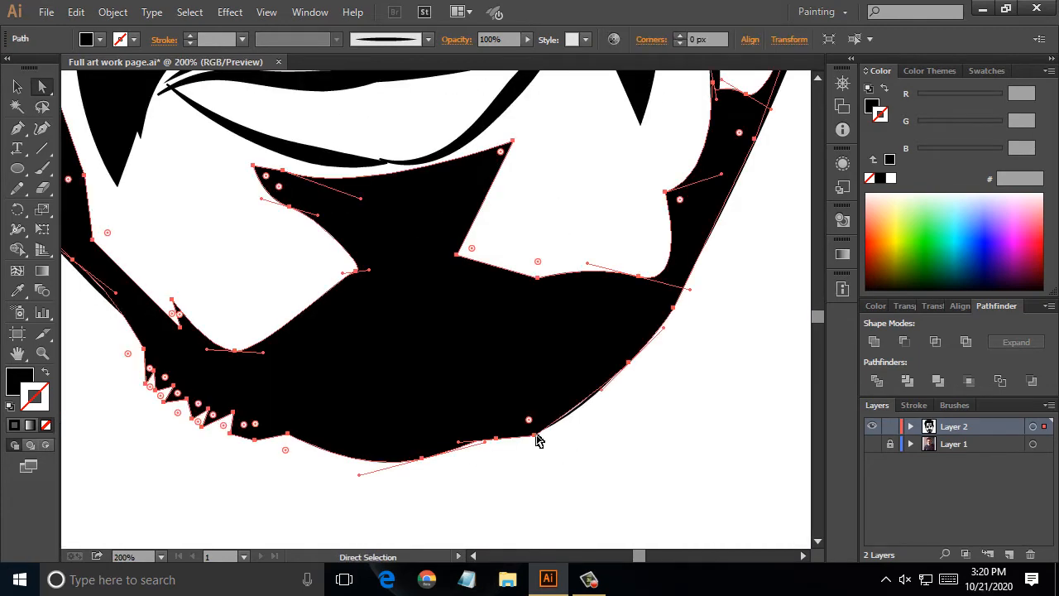
pyautogui.moveTo(600, 390); pyautogui.dragTo(610, 398)
pyautogui.click(668, 345)
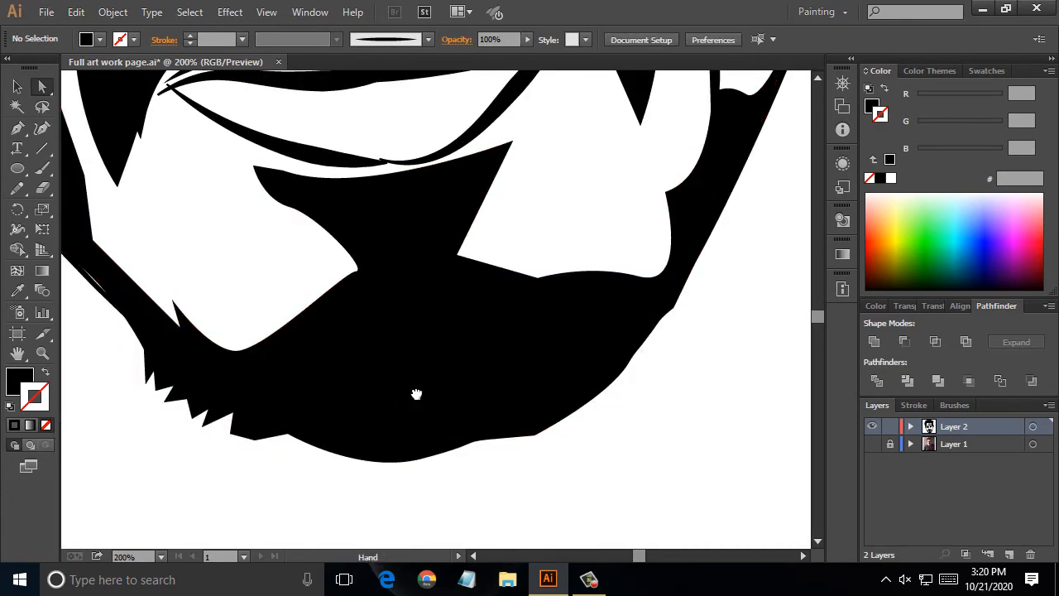
# - Adjust the beard's curve along the left-hand jaw to close the gap to the face outline
pyautogui.moveTo(418, 394); pyautogui.dragTo(545, 346)
pyautogui.click(334, 374)
pyautogui.moveTo(199, 213); pyautogui.dragTo(191, 212)
pyautogui.click(125, 267)
# - Paint hair strokes along the chin beard's lower edge with a tapered Paintbrush and a 1 pt black stroke
pyautogui.click(45, 170)
pyautogui.click(945, 407)
pyautogui.click(997, 470)
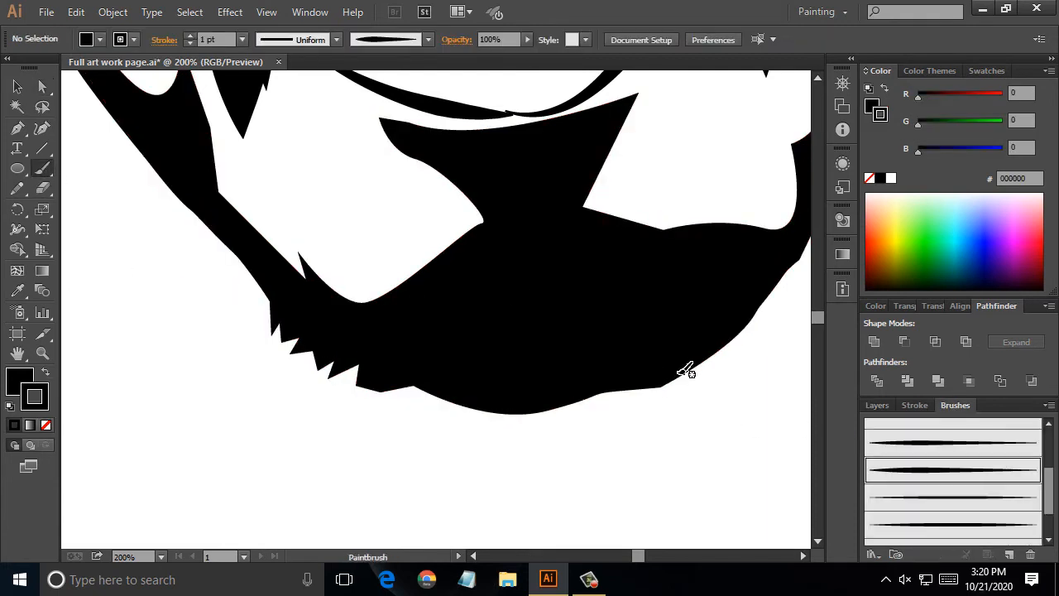
pyautogui.moveTo(688, 372)
pyautogui.mouseDown()
pyautogui.moveTo(532, 417)
pyautogui.moveTo(380, 385)
pyautogui.moveTo(369, 362)
pyautogui.mouseUp()
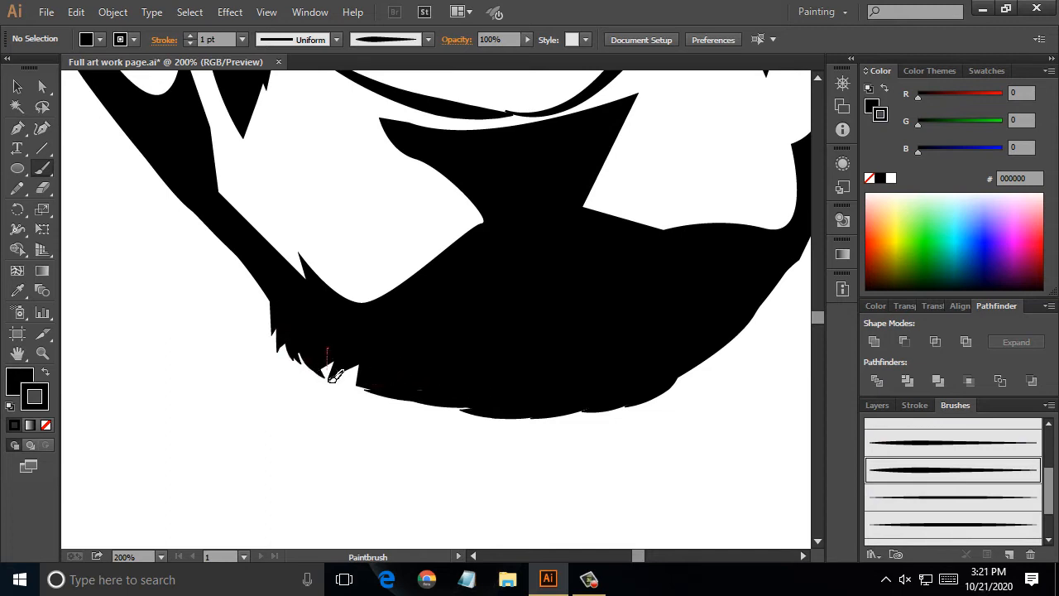
pyautogui.moveTo(359, 364); pyautogui.dragTo(360, 386)
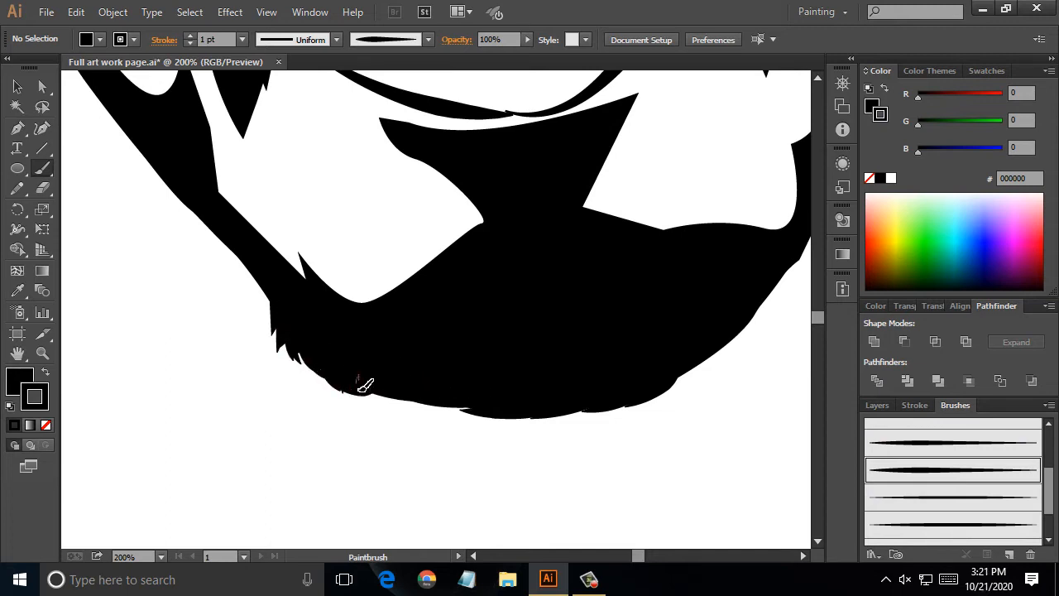
pyautogui.moveTo(481, 401); pyautogui.dragTo(395, 395)
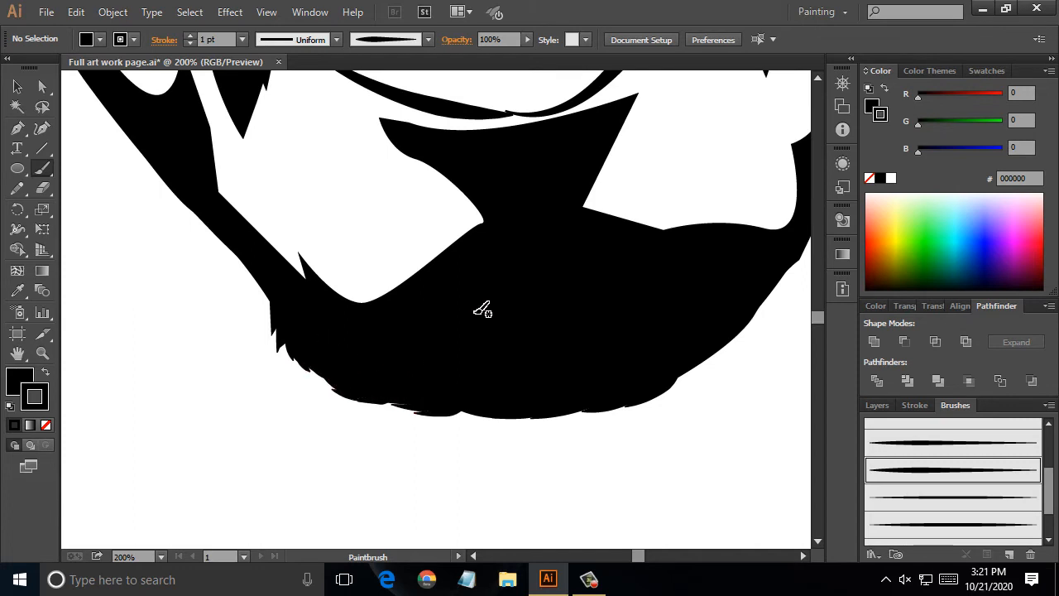
# - Paint short hair strokes along the soul patch's upper edge and left-hand side
pyautogui.scroll(3, 478, 316)
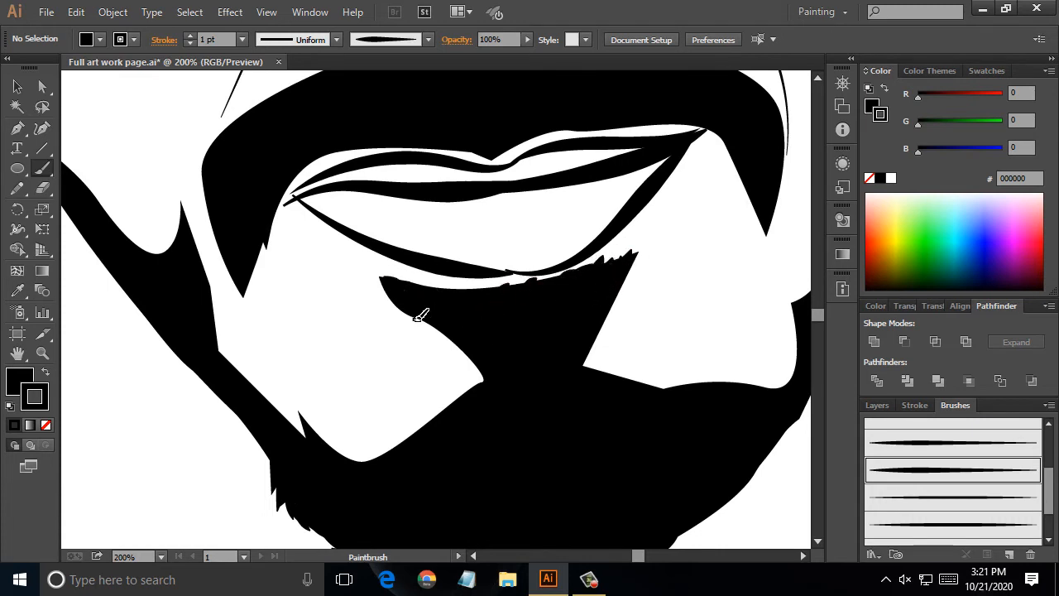
pyautogui.moveTo(416, 319); pyautogui.dragTo(406, 439)
pyautogui.moveTo(478, 397); pyautogui.dragTo(424, 321)
# - Set the Paintbrush to no fill with a black stroke
pyautogui.click(46, 425)
pyautogui.click(17, 379)
pyautogui.click(46, 371)
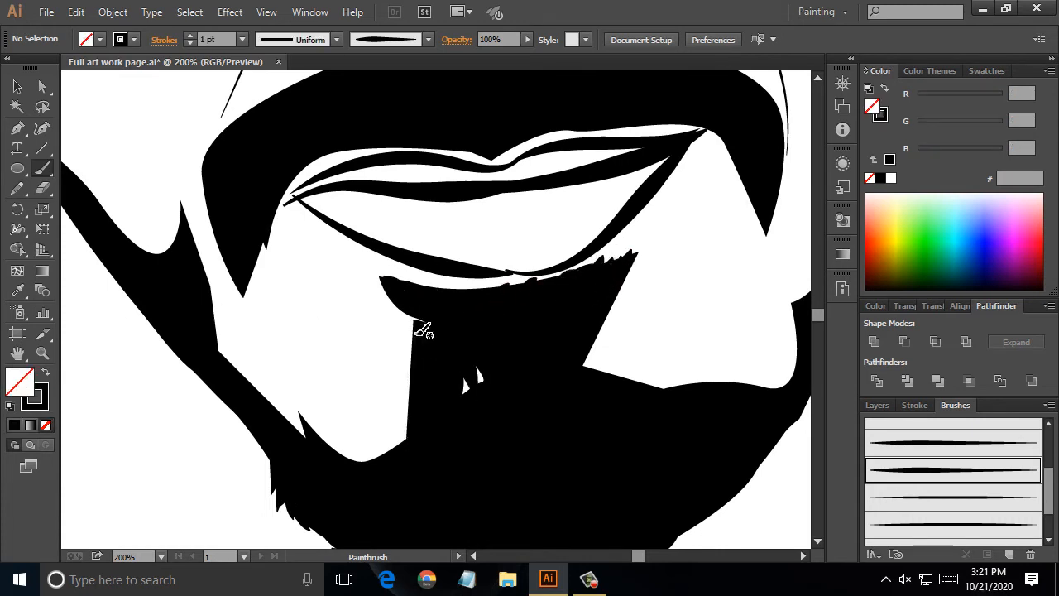
# - Undo the last strokes beside the soul patch and repaint its left-hand edge with a curved brush stroke
pyautogui.hotkey('ctrl', 'z')
pyautogui.hotkey('ctrl', 'z')
pyautogui.hotkey('ctrl', 'z')
pyautogui.hotkey('ctrl', 'z')
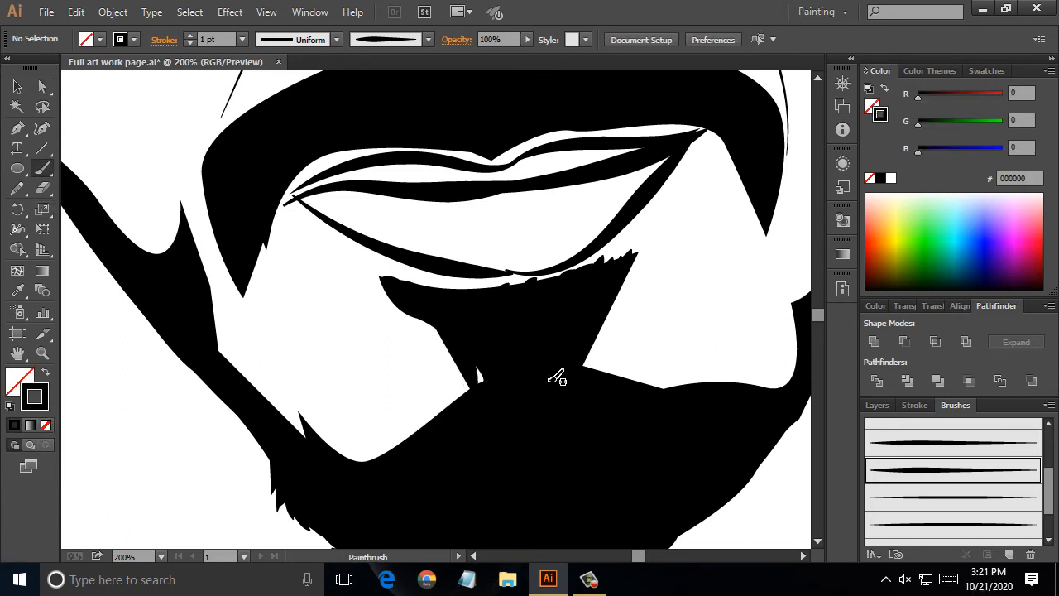
pyautogui.moveTo(456, 409); pyautogui.dragTo(452, 352)
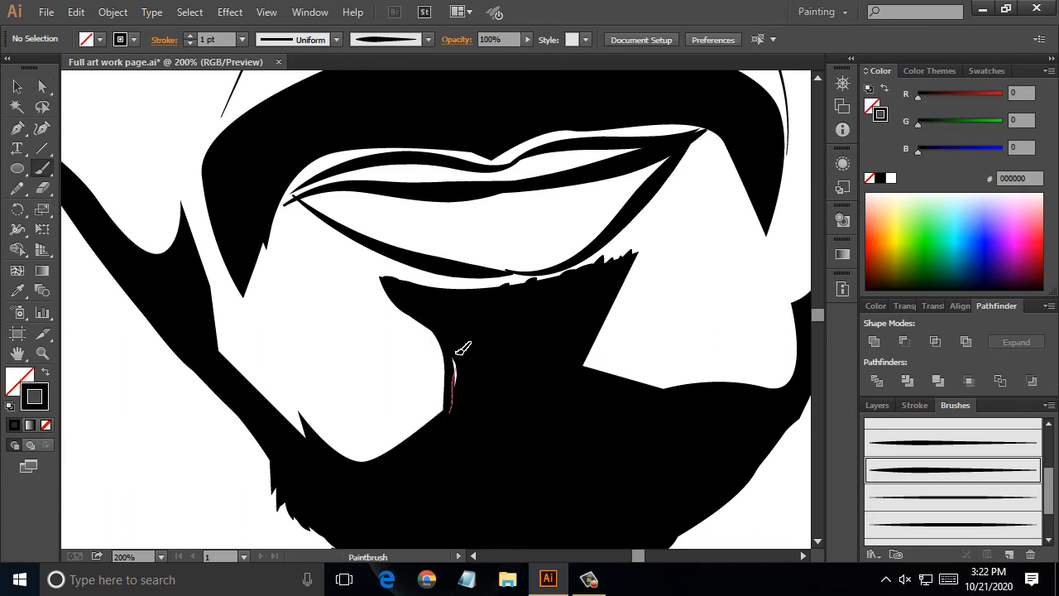
pyautogui.scroll(-3, 472, 417)
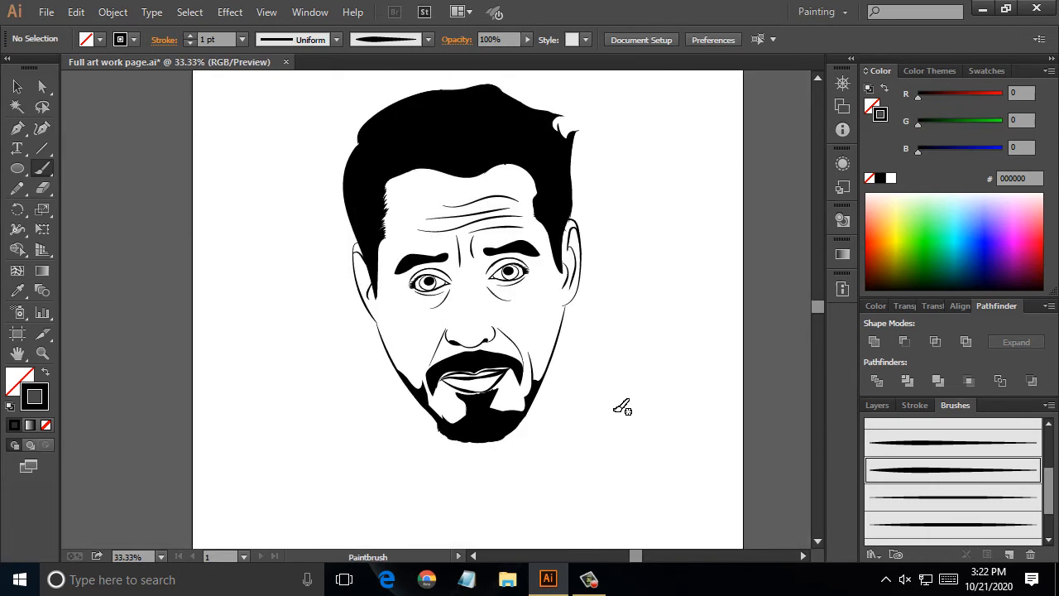
pyautogui.scroll(2, 621, 406)
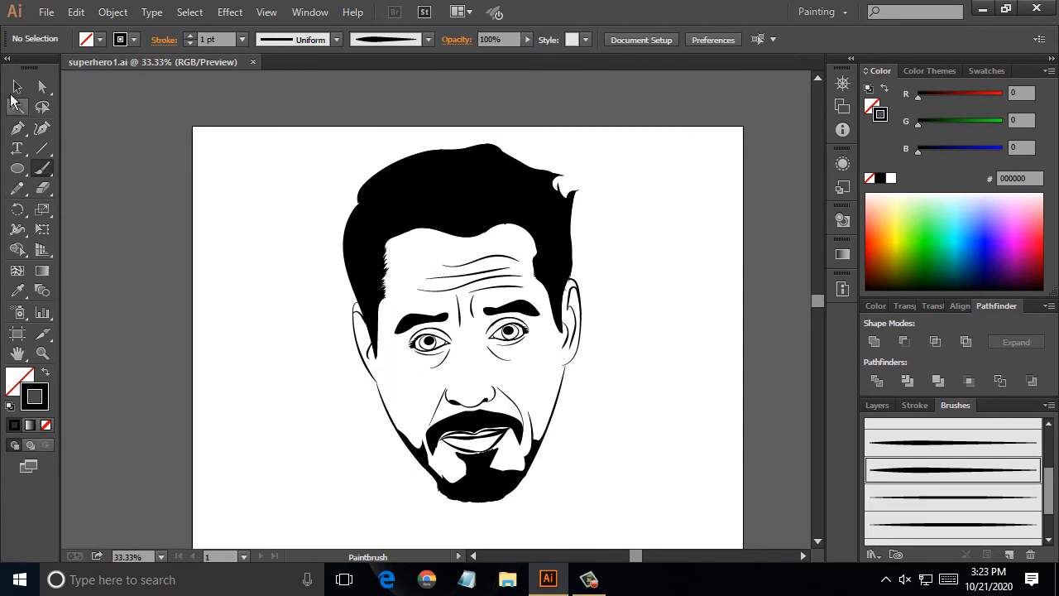
# - Reshape the sharp corner where the soul patch's right-hand side meets the chin beard into a smooth curve
pyautogui.keyDown('alt'); pyautogui.scroll(4, 529, 495); pyautogui.keyUp('alt')
pyautogui.click(389, 377)
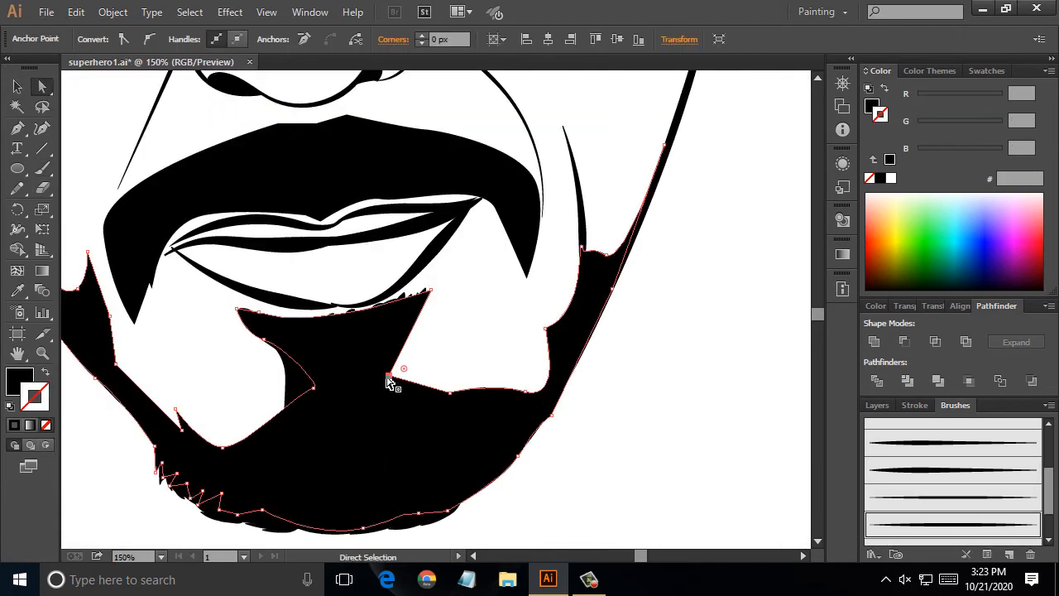
pyautogui.moveTo(389, 378); pyautogui.dragTo(653, 364)
pyautogui.click(593, 447)
pyautogui.click(653, 365)
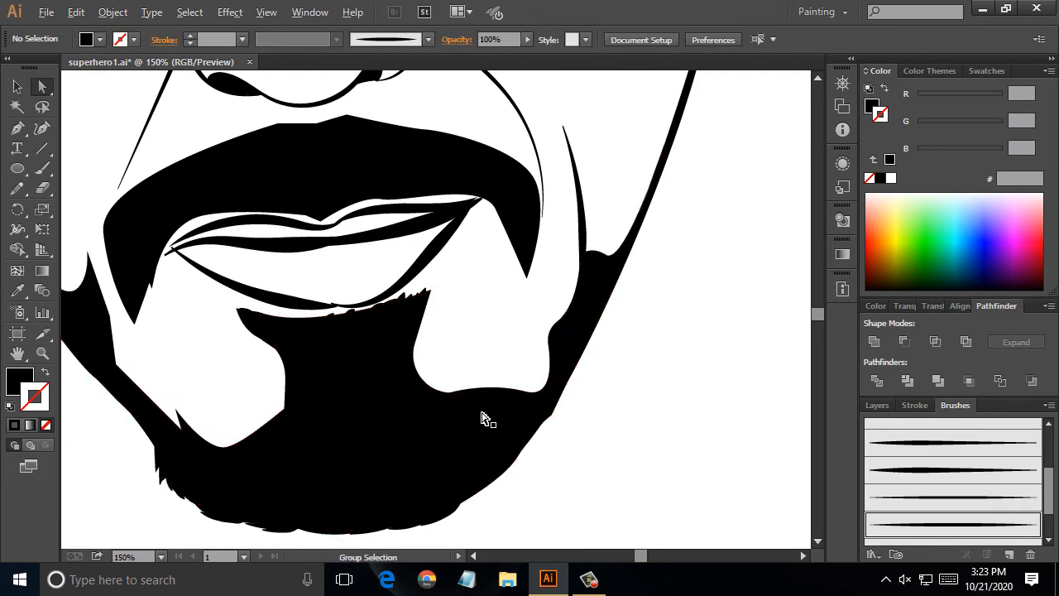
pyautogui.keyDown('alt'); pyautogui.scroll(-1, 412, 454); pyautogui.keyUp('alt')
pyautogui.keyDown('alt'); pyautogui.scroll(2, 365, 349); pyautogui.keyUp('alt')
pyautogui.moveTo(346, 369); pyautogui.dragTo(298, 368)
pyautogui.click(353, 321)
# - Move the upper lip line's right-hand end point to the mouth corner under the moustache
pyautogui.keyDown('alt'); pyautogui.scroll(-2, 353, 322); pyautogui.keyUp('alt')
pyautogui.scroll(2, 508, 245)
pyautogui.click(473, 246)
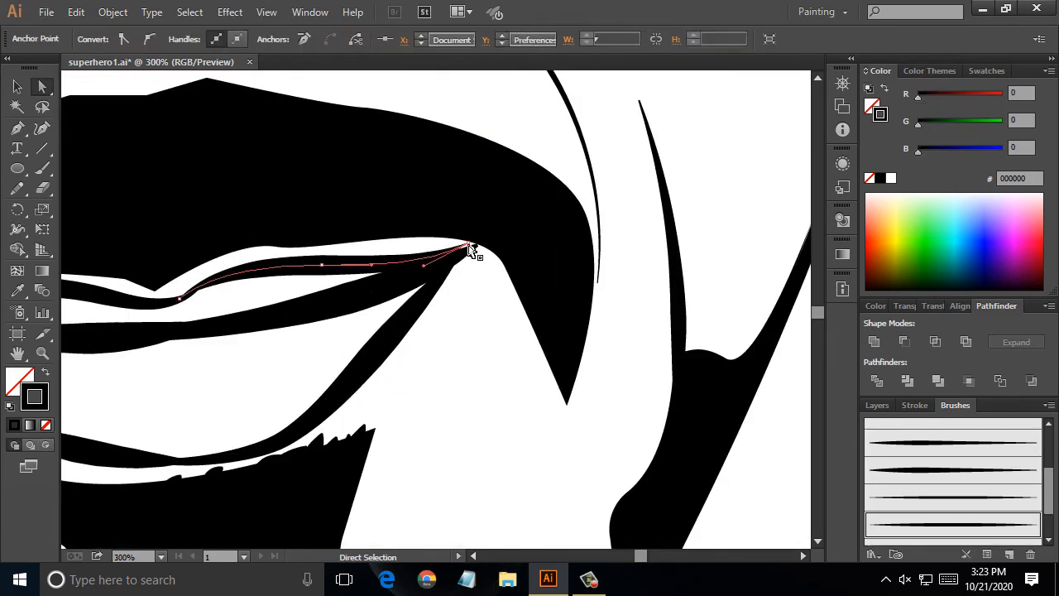
pyautogui.moveTo(473, 246); pyautogui.dragTo(485, 239)
pyautogui.moveTo(372, 330); pyautogui.dragTo(551, 278)
pyautogui.click(470, 307)
# - Move the upper lip line's left-hand end onto the tip of the mouth's middle line and adjust its curve
pyautogui.moveTo(469, 308); pyautogui.dragTo(713, 277)
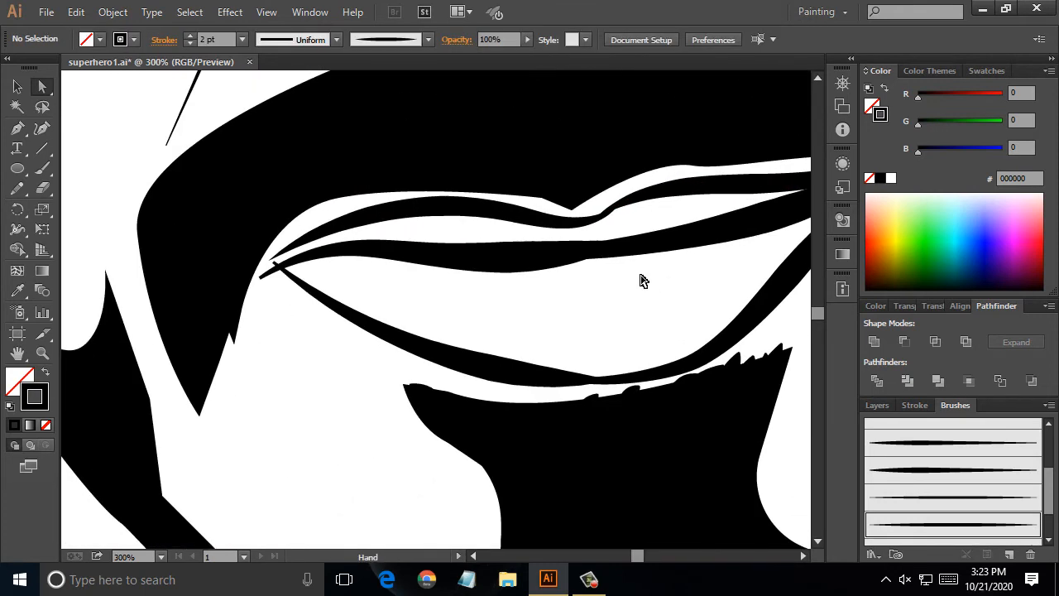
pyautogui.moveTo(271, 260); pyautogui.dragTo(260, 277)
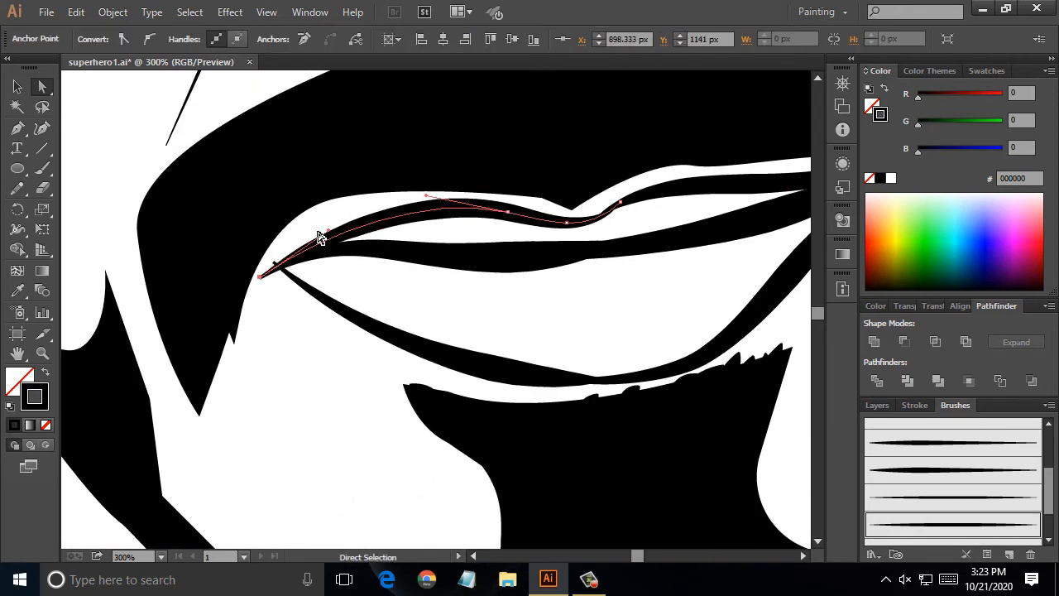
pyautogui.moveTo(320, 233); pyautogui.dragTo(314, 225)
pyautogui.click(327, 278)
# - Smooth the pointed dip in the moustache's lower edge above the centre of the upper lip
pyautogui.click(571, 212)
pyautogui.moveTo(625, 153); pyautogui.dragTo(386, 310)
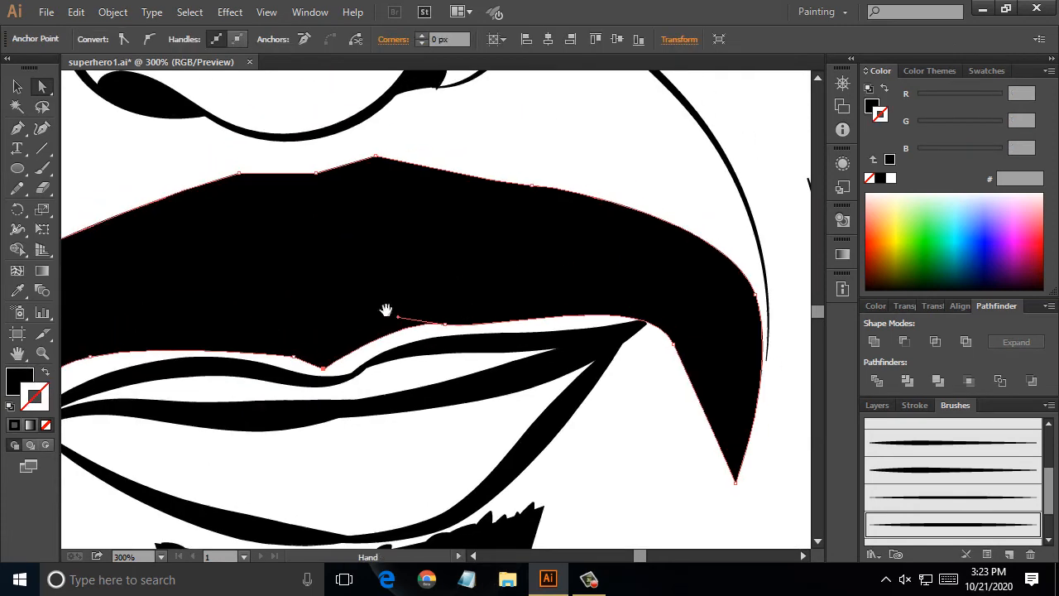
pyautogui.moveTo(321, 346); pyautogui.dragTo(322, 306)
pyautogui.moveTo(407, 323); pyautogui.dragTo(455, 306)
pyautogui.click(436, 435)
pyautogui.scroll(-2, 436, 436)
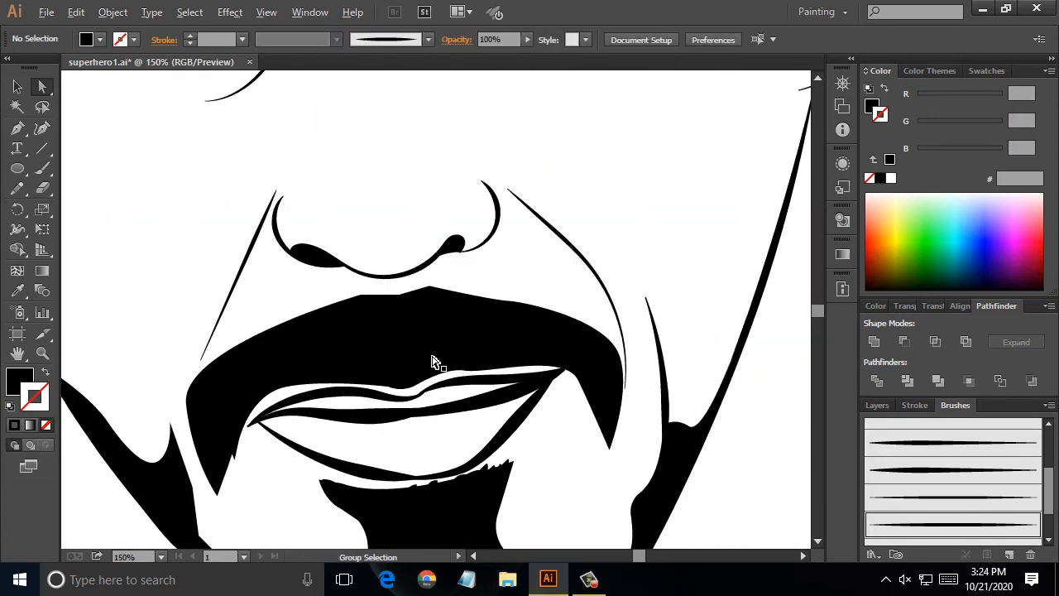
# - Smooth the pointed peak at the centre of the moustache's upper edge
pyautogui.click(431, 288)
pyautogui.scroll(-2, 516, 279)
pyautogui.click(515, 281)
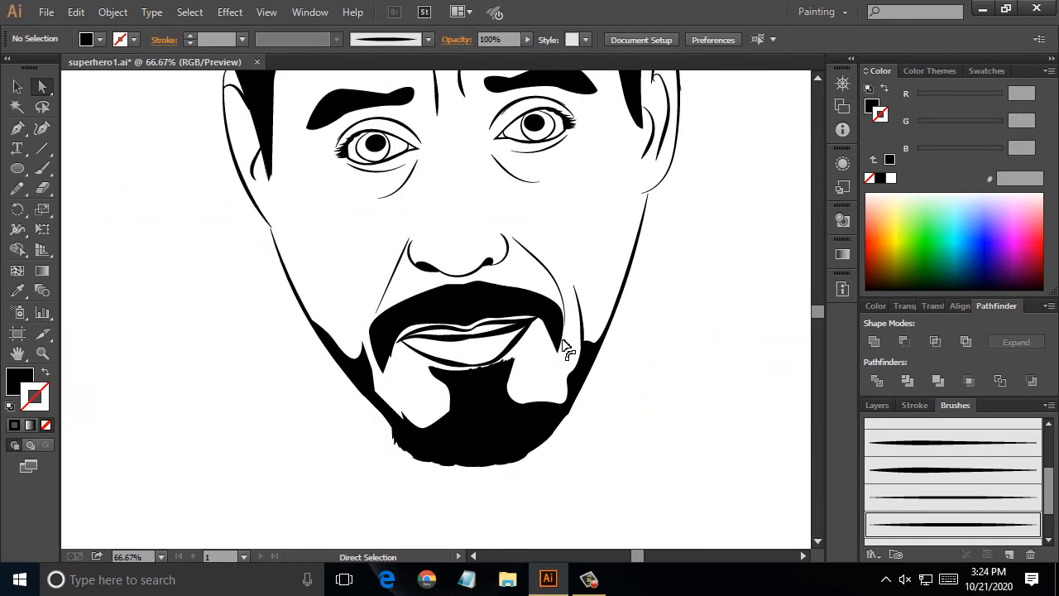
# - Adjust the moustache's right-hand tip and paint a short black hair stroke over it with the Paintbrush
pyautogui.moveTo(565, 350); pyautogui.dragTo(557, 372)
pyautogui.click(560, 386)
pyautogui.scroll(2, 550, 383)
pyautogui.press('b')
pyautogui.hotkey('shift', 'x')
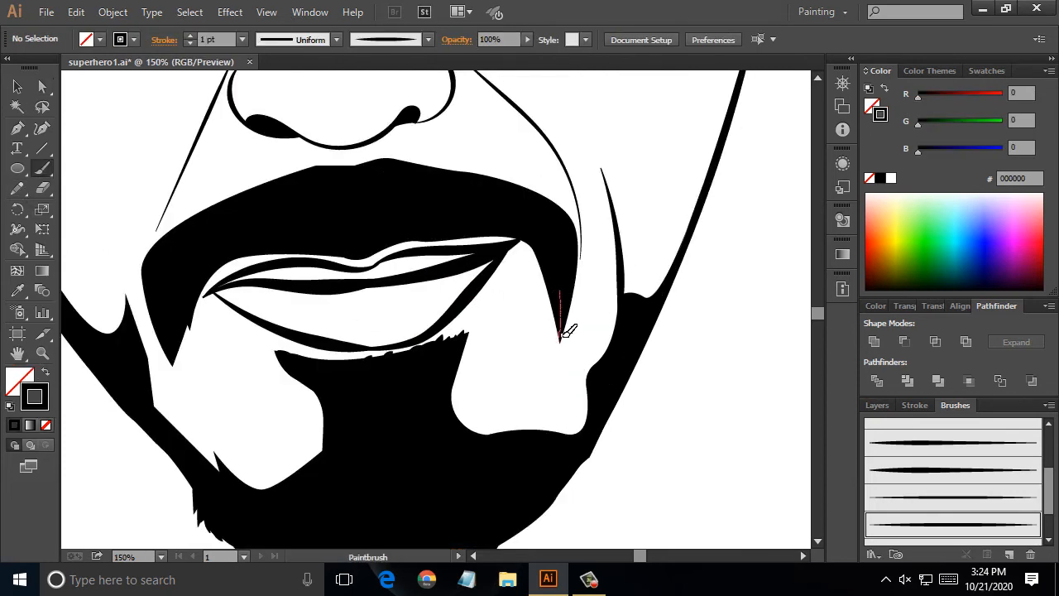
pyautogui.scroll(-2, 535, 303)
# - Extend the right-hand face outline's upper end to meet the line of the earlobe
pyautogui.scroll(4, 589, 237)
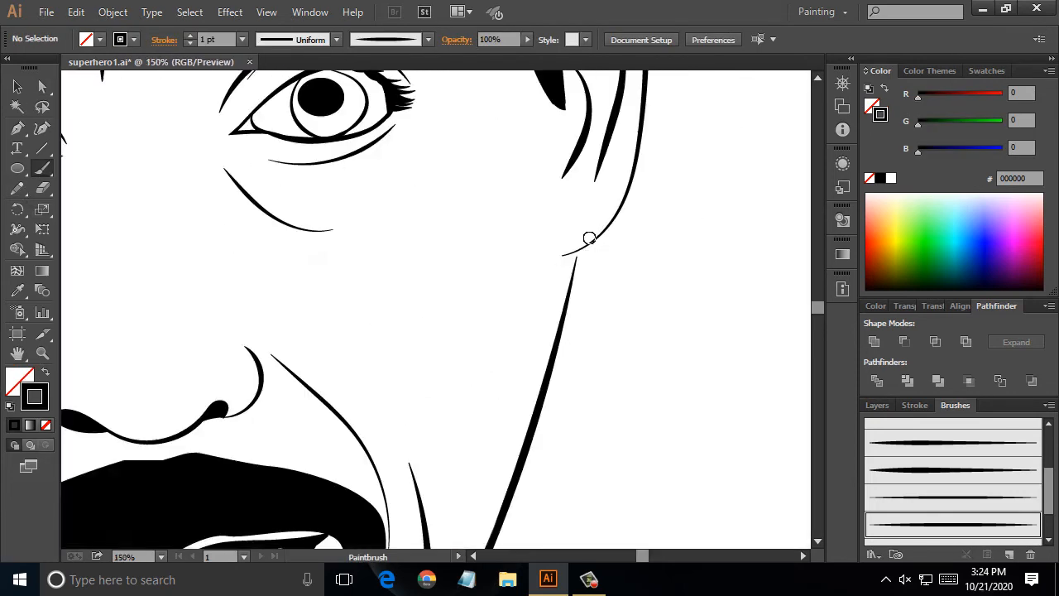
pyautogui.click(42, 86)
pyautogui.click(555, 289)
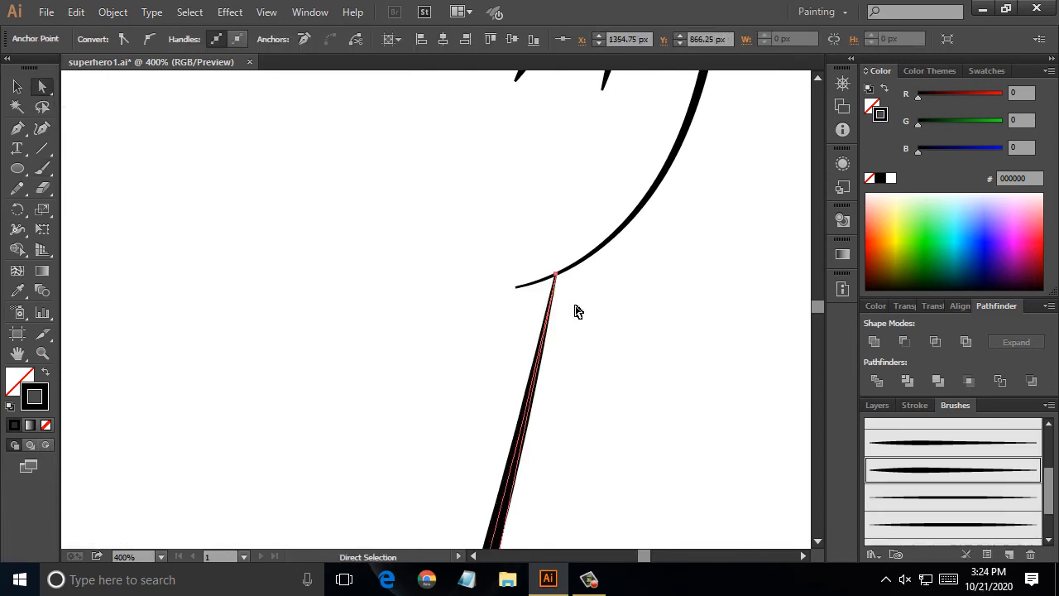
pyautogui.click(575, 313)
# - Align the upper stroke of the right-hand ear's outline and adjust the curve of the hair stroke just above the ear
pyautogui.scroll(-2, 574, 317)
pyautogui.click(619, 287)
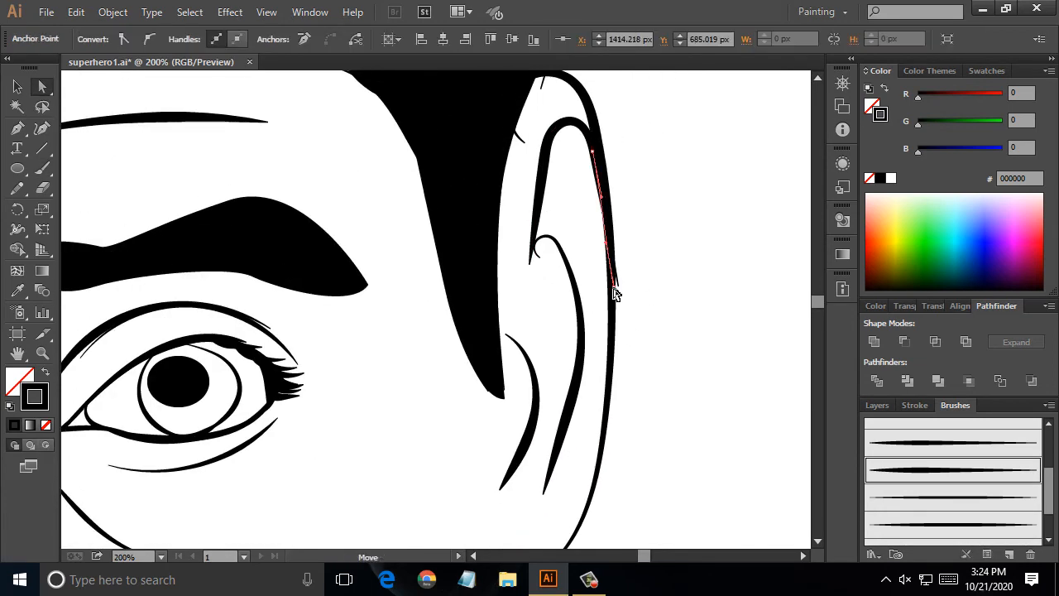
pyautogui.moveTo(615, 288); pyautogui.dragTo(613, 287)
pyautogui.moveTo(554, 78); pyautogui.dragTo(581, 256)
pyautogui.click(593, 252)
pyautogui.moveTo(609, 166); pyautogui.dragTo(622, 163)
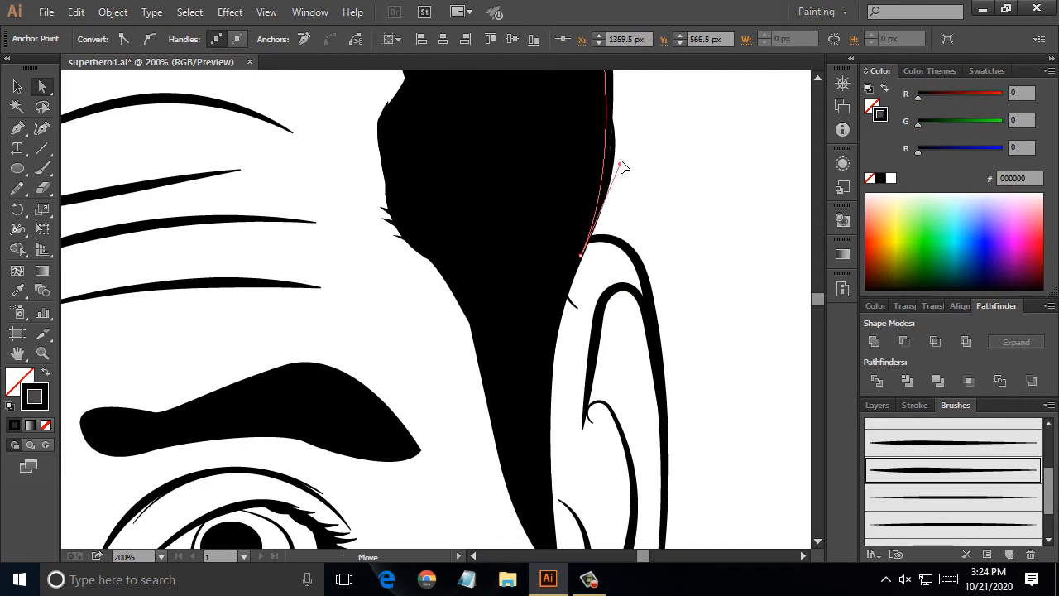
pyautogui.click(643, 202)
pyautogui.scroll(-4, 579, 302)
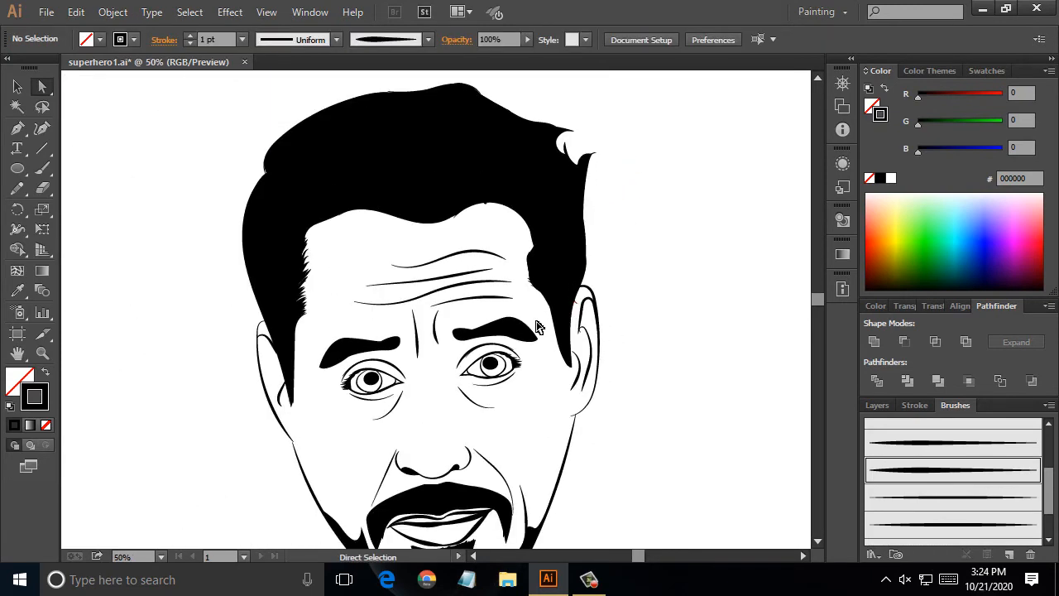
# - Join the lower end of the left-hand ear outline to the upper end of the jaw line
pyautogui.scroll(-1, 199, 265)
pyautogui.scroll(4, 254, 293)
pyautogui.click(319, 301)
pyautogui.scroll(-5, 423, 423)
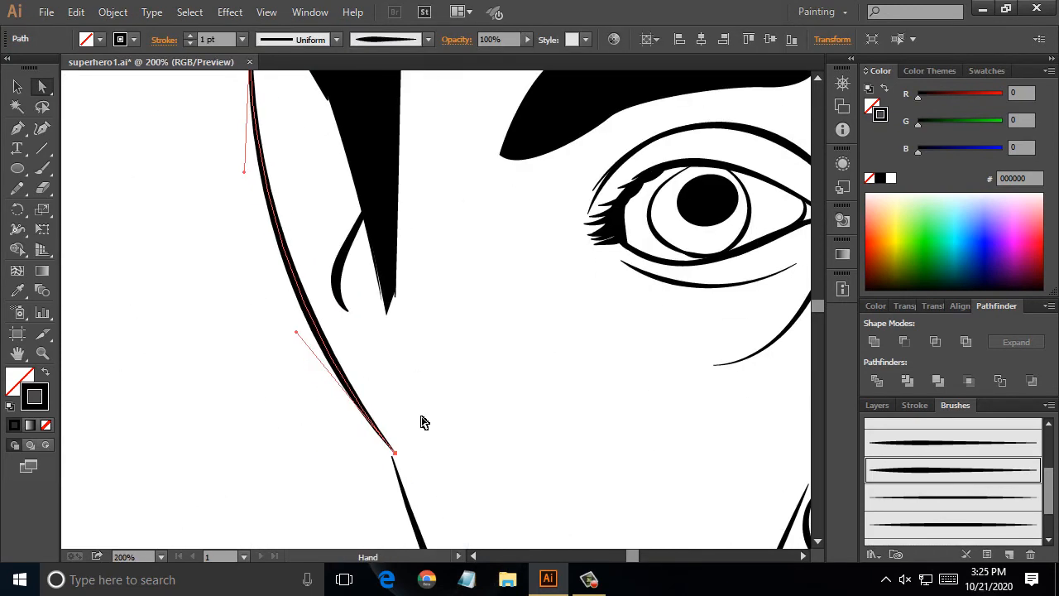
pyautogui.scroll(3, 402, 475)
pyautogui.click(357, 414)
pyautogui.moveTo(356, 414); pyautogui.dragTo(350, 380)
pyautogui.click(396, 390)
pyautogui.scroll(-3, 396, 390)
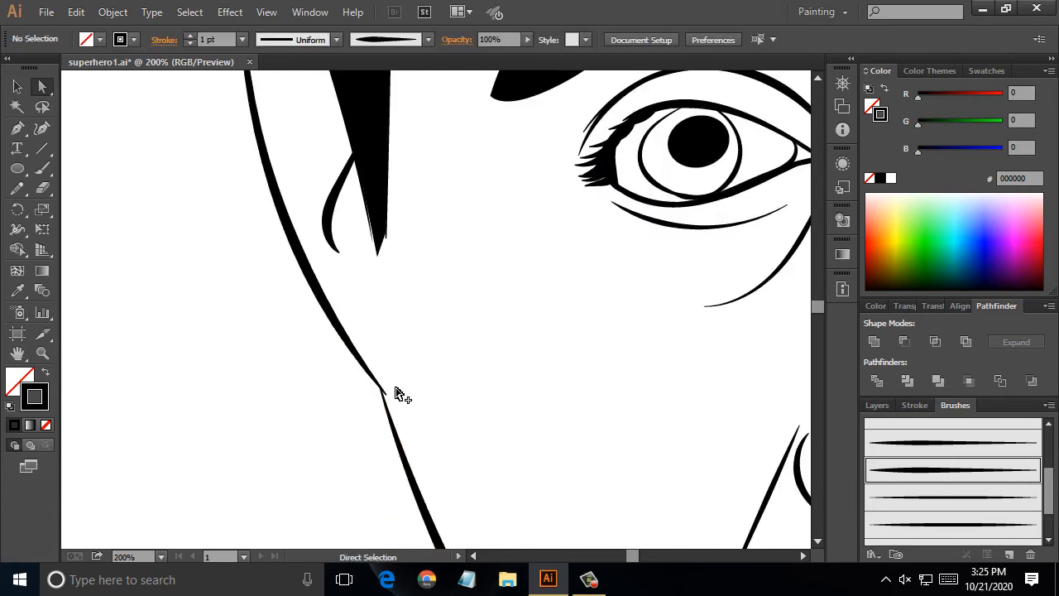
# - Show the reference photo on Layer 1 beneath the line art
pyautogui.scroll(-5, 396, 392)
pyautogui.click(878, 405)
pyautogui.click(871, 443)
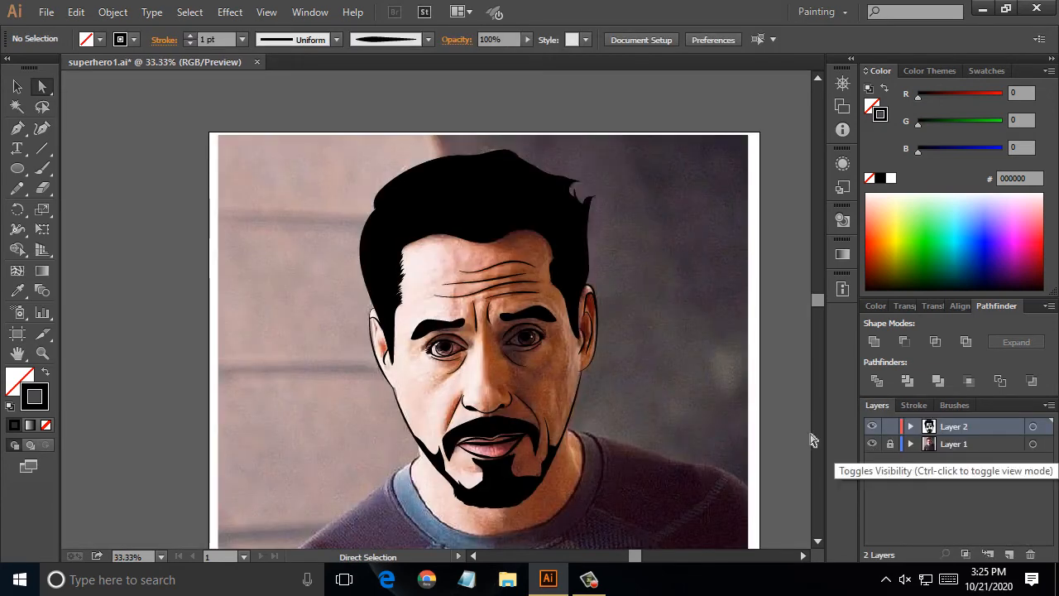
pyautogui.scroll(1, 600, 409)
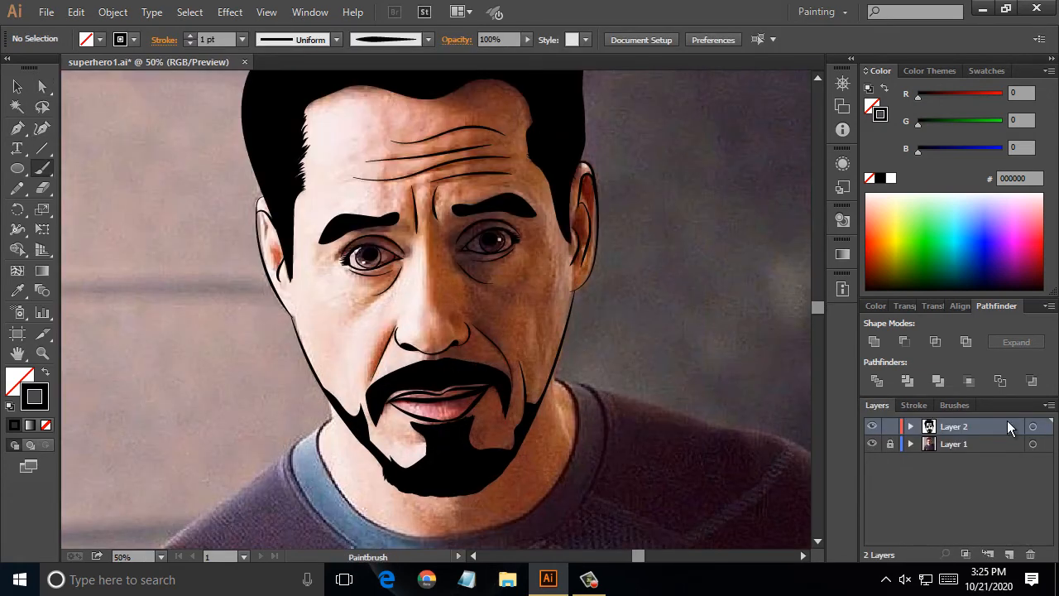
# - Paint the right-hand neck line from the jaw to the shirt collar with a tapered 1 pt black brush stroke
pyautogui.click(951, 405)
pyautogui.scroll(3, 562, 341)
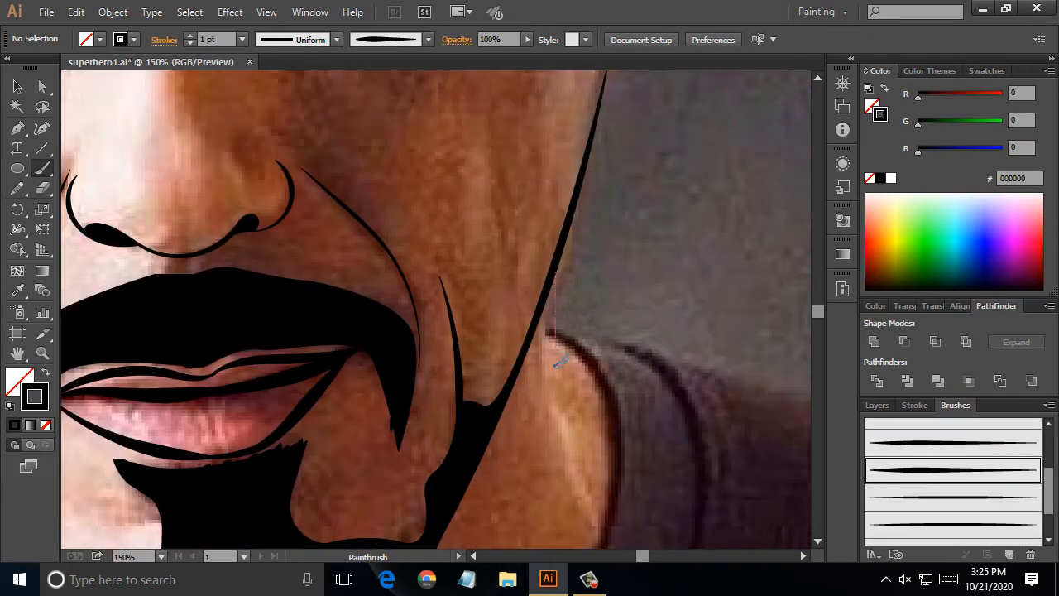
pyautogui.moveTo(555, 368); pyautogui.dragTo(602, 528)
pyautogui.hotkey('ctrl', 'z')
pyautogui.moveTo(558, 267)
pyautogui.mouseDown()
pyautogui.moveTo(549, 419)
pyautogui.moveTo(602, 527)
pyautogui.moveTo(616, 522)
pyautogui.mouseUp()
pyautogui.hotkey('ctrl', 'z')
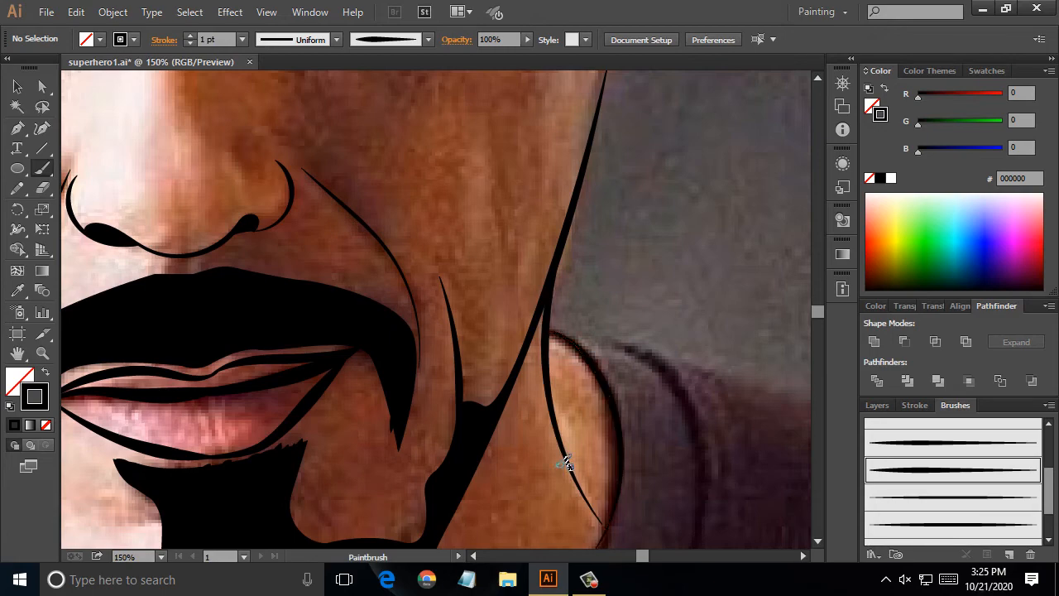
# - Paint the left-hand neck line and trace the inner edge of the shirt collar around the neck
pyautogui.scroll(-2, 563, 461)
pyautogui.scroll(-2, 586, 249)
pyautogui.scroll(2, 309, 249)
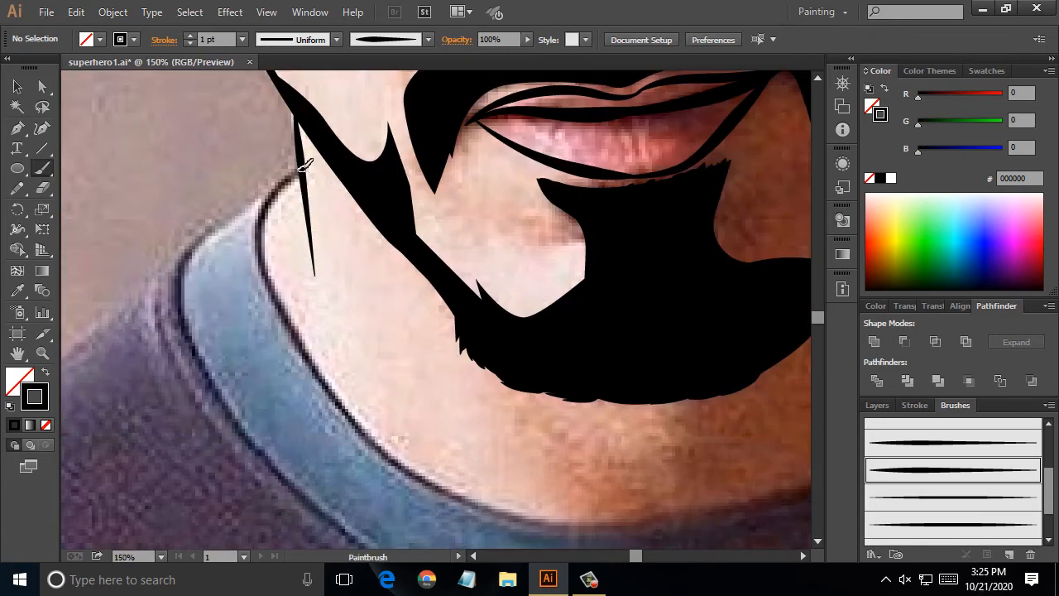
pyautogui.press('space')
pyautogui.moveTo(754, 487)
pyautogui.mouseDown()
pyautogui.moveTo(581, 466)
pyautogui.moveTo(449, 372)
pyautogui.mouseUp()
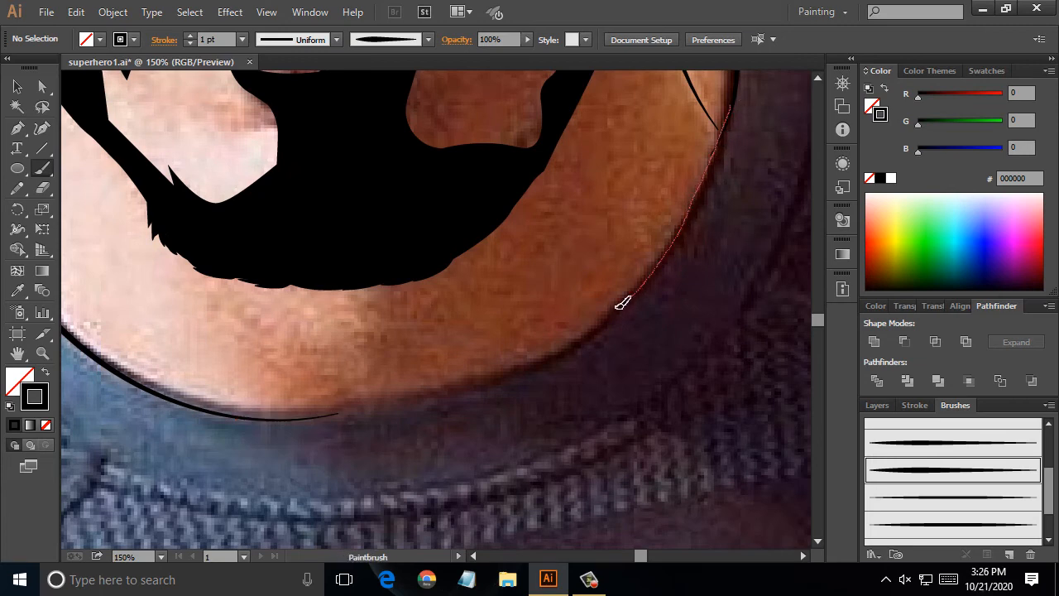
pyautogui.moveTo(157, 373)
pyautogui.mouseDown()
pyautogui.moveTo(166, 407)
pyautogui.moveTo(480, 437)
pyautogui.mouseUp()
pyautogui.press('space')
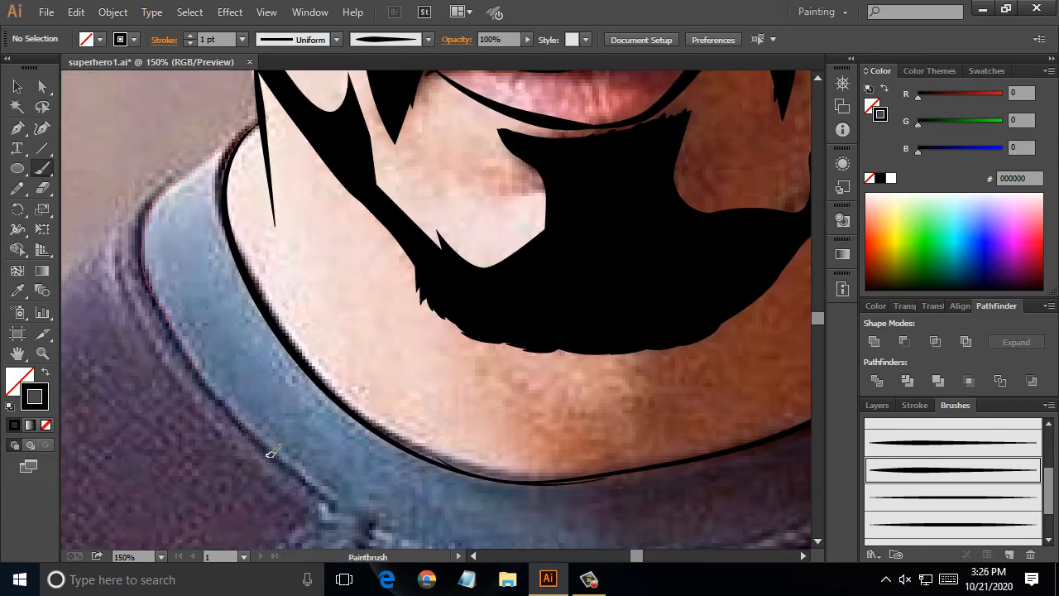
# - Trace the outer edge of the shirt collar with brush strokes and hide the reference photo on Layer 1
pyautogui.moveTo(273, 452); pyautogui.dragTo(355, 492)
pyautogui.press('space')
pyautogui.moveTo(740, 493); pyautogui.dragTo(656, 343)
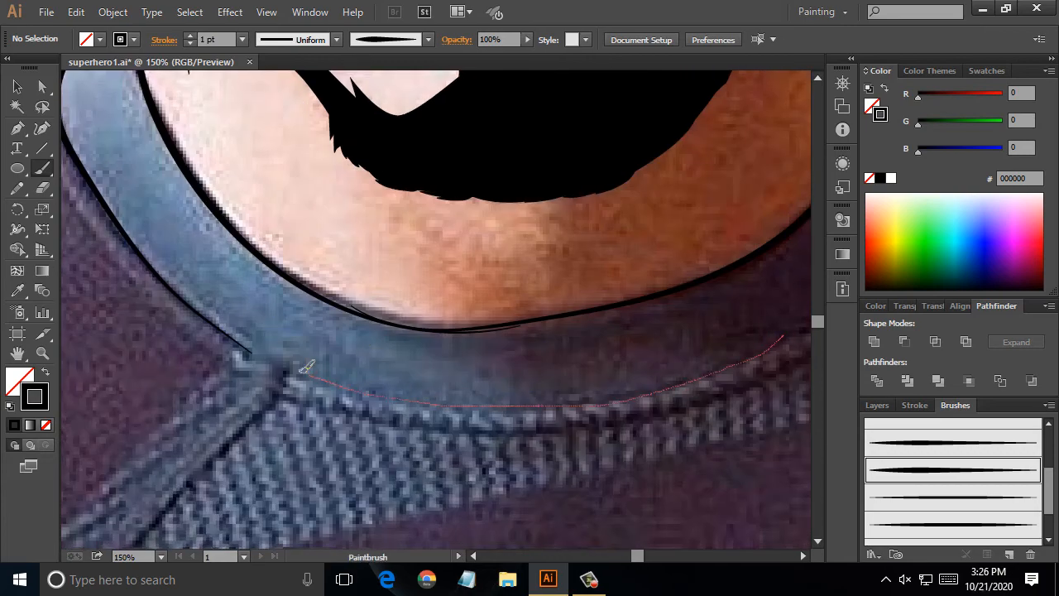
pyautogui.moveTo(224, 330); pyautogui.dragTo(222, 325)
pyautogui.moveTo(650, 356); pyautogui.dragTo(319, 482)
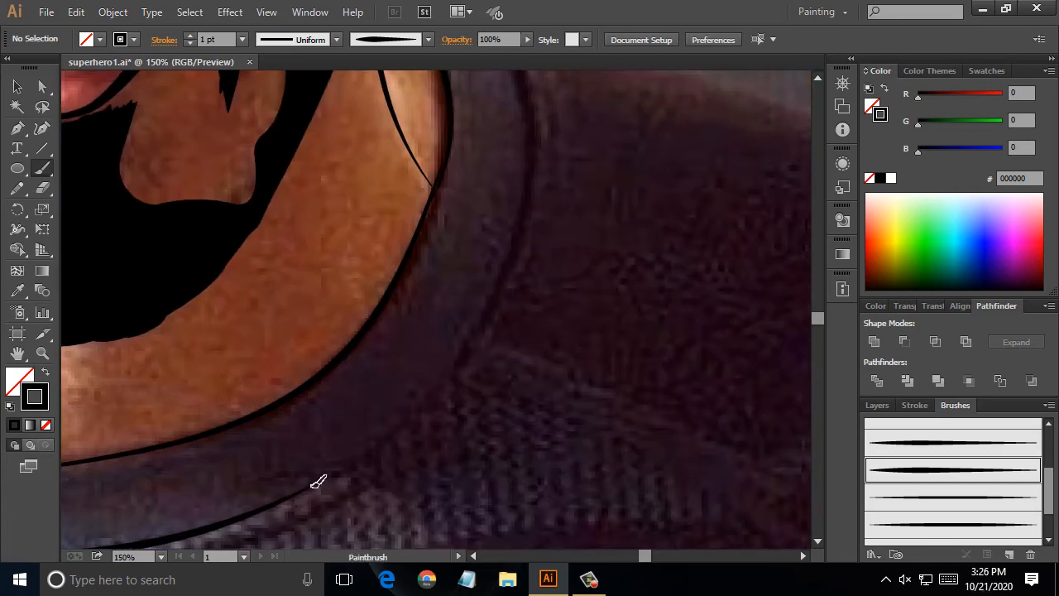
pyautogui.moveTo(541, 133); pyautogui.dragTo(541, 131)
pyautogui.press('space')
pyautogui.moveTo(541, 130); pyautogui.dragTo(538, 426)
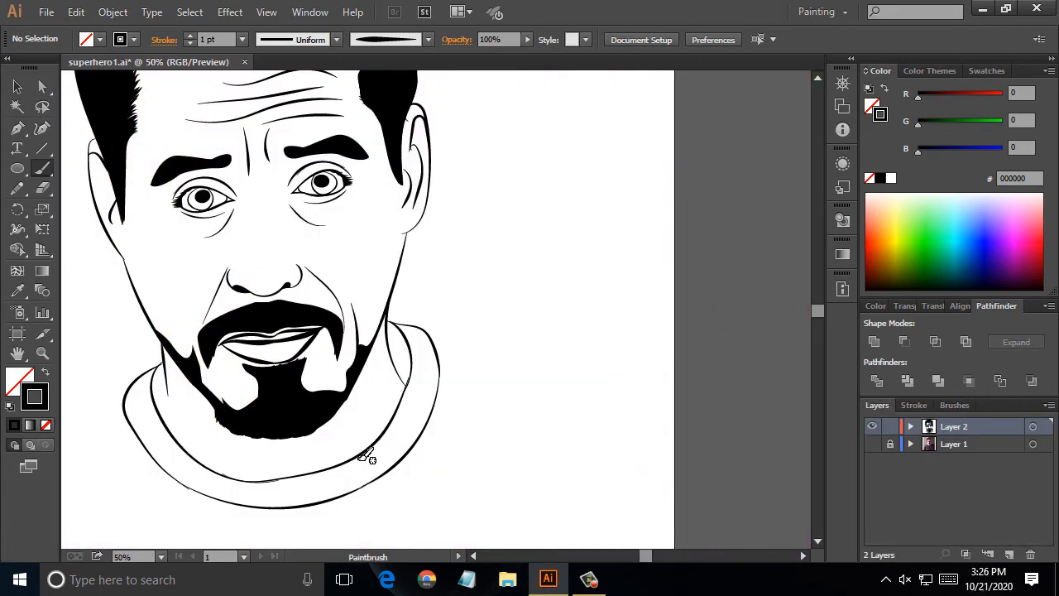
# - Move the loose end of the left-hand inner collar stroke onto the overlapping right-hand stroke and adjust its curve
pyautogui.scroll(6, 365, 458)
pyautogui.press('a')
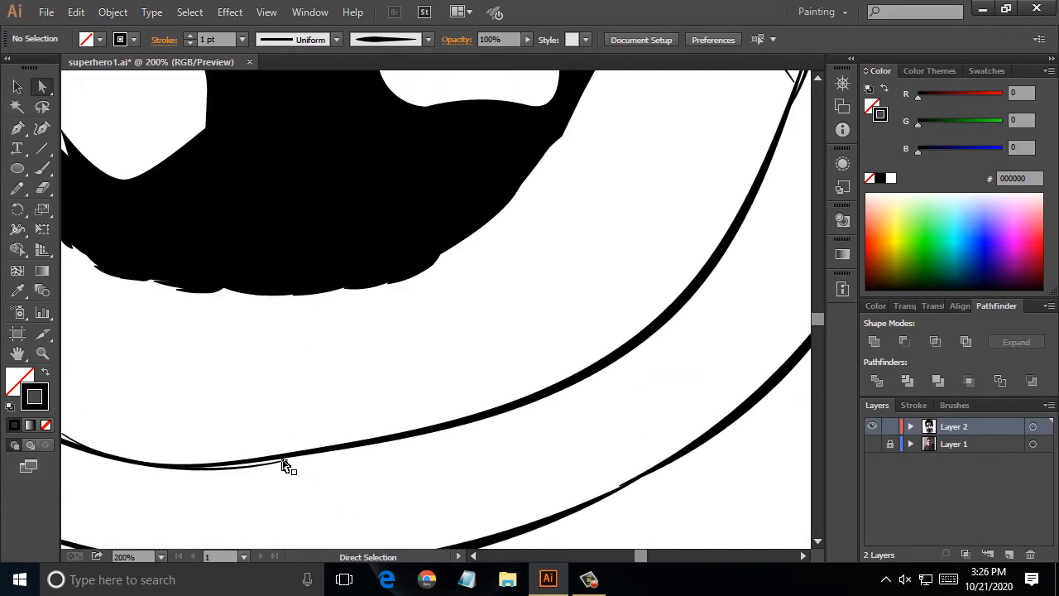
pyautogui.click(267, 466)
pyautogui.moveTo(288, 461); pyautogui.dragTo(306, 452)
pyautogui.moveTo(207, 474); pyautogui.dragTo(185, 485)
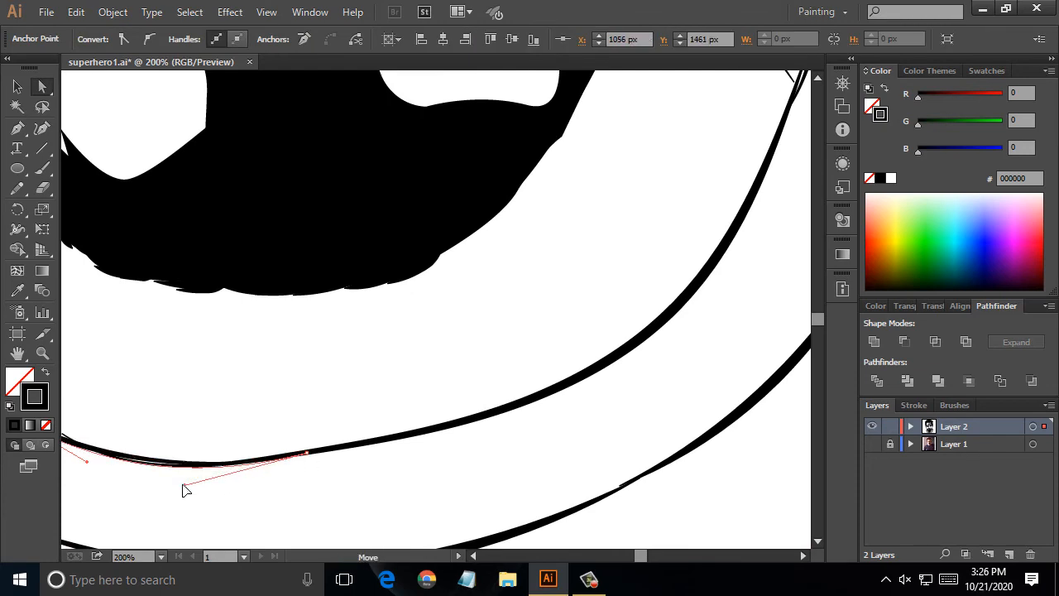
# - Align the starting end of the right-hand inner collar stroke with the left-hand stroke below the beard
pyautogui.press('space')
pyautogui.moveTo(175, 439); pyautogui.dragTo(491, 441)
pyautogui.click(378, 437)
pyautogui.moveTo(379, 437); pyautogui.dragTo(362, 434)
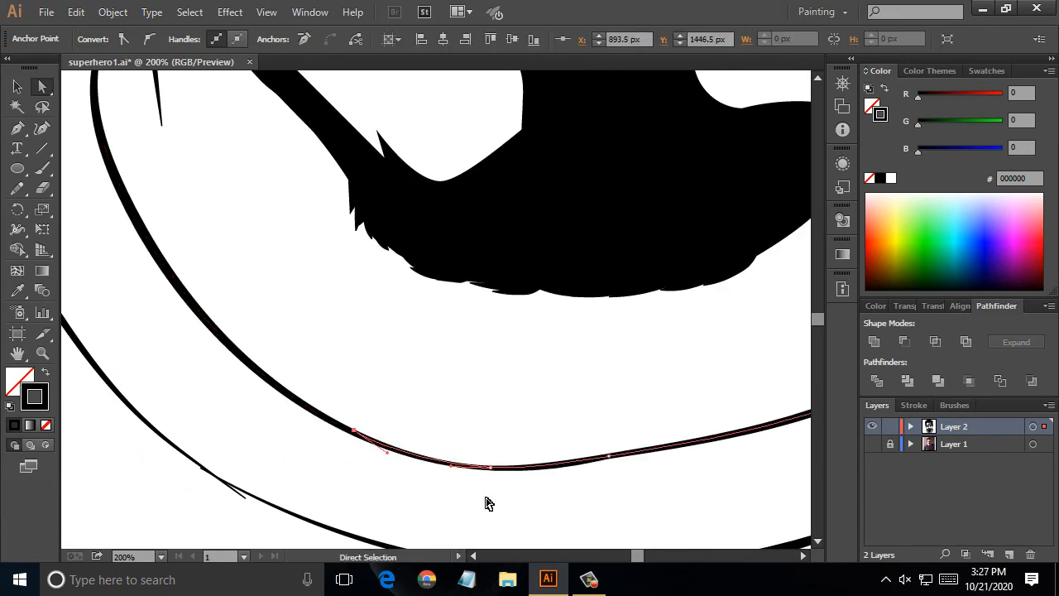
pyautogui.click(486, 496)
# - Move the outer collar line's upper end to meet the inner collar line beside the left-hand neck line
pyautogui.scroll(-1, 486, 497)
pyautogui.scroll(3, 219, 164)
pyautogui.click(217, 159)
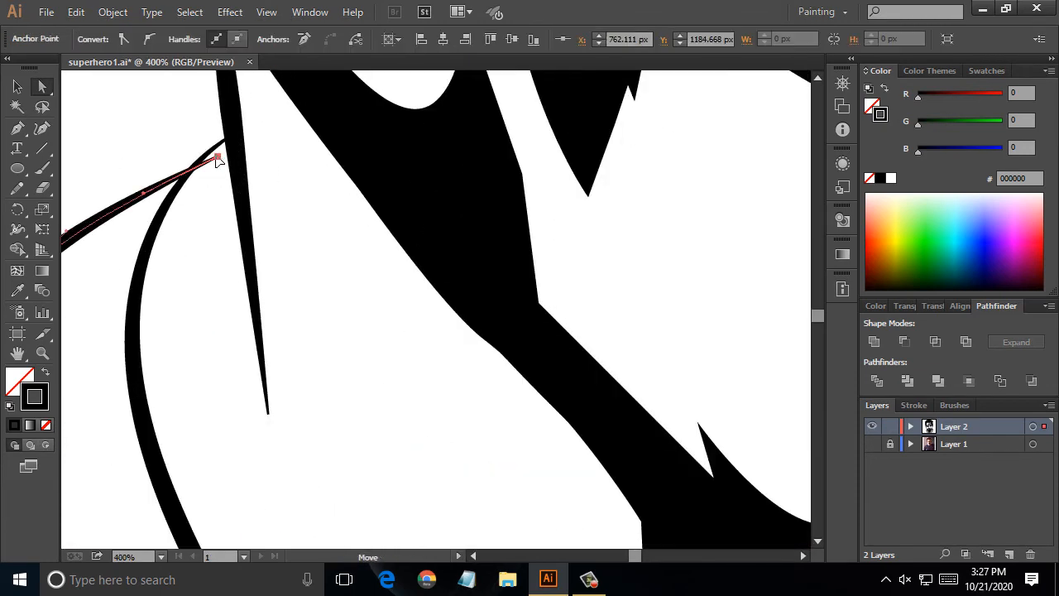
pyautogui.moveTo(197, 166); pyautogui.dragTo(198, 167)
pyautogui.click(203, 190)
pyautogui.scroll(-6, 203, 190)
pyautogui.scroll(8, 468, 135)
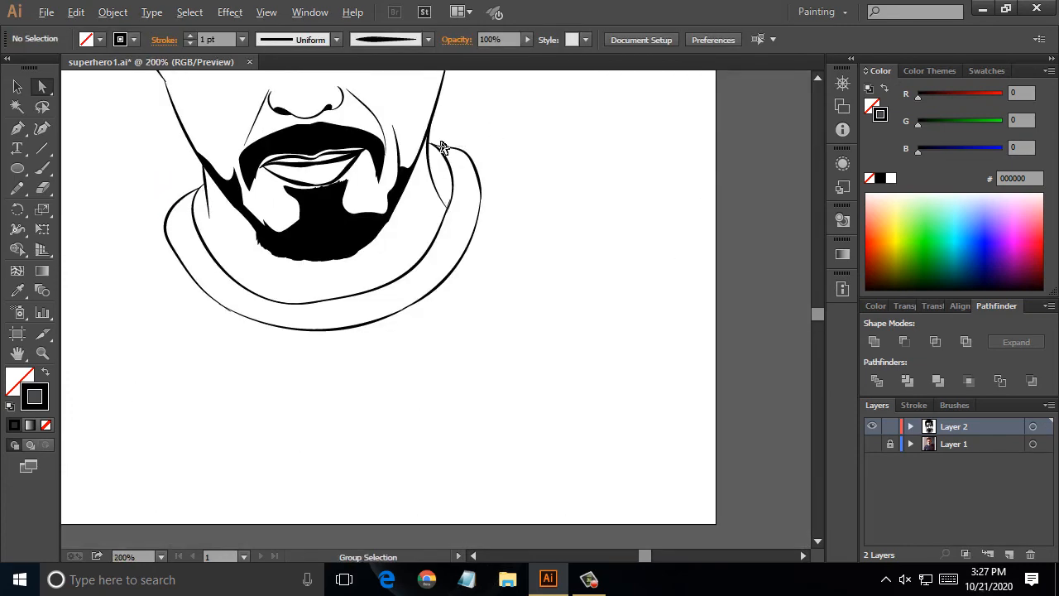
# - Reshape the lower end of the right-hand inner collar stroke to blend with the stroke overlapping it beside the neck
pyautogui.scroll(2, 386, 168)
pyautogui.click(358, 177)
pyautogui.click(384, 178)
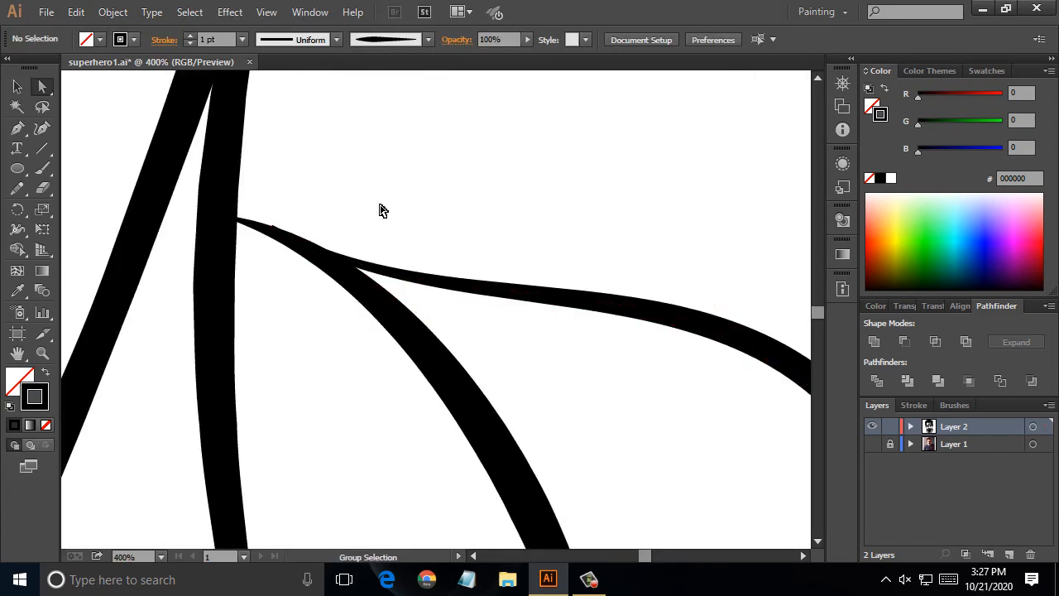
pyautogui.scroll(-3, 383, 211)
pyautogui.scroll(6, 396, 266)
pyautogui.click(346, 303)
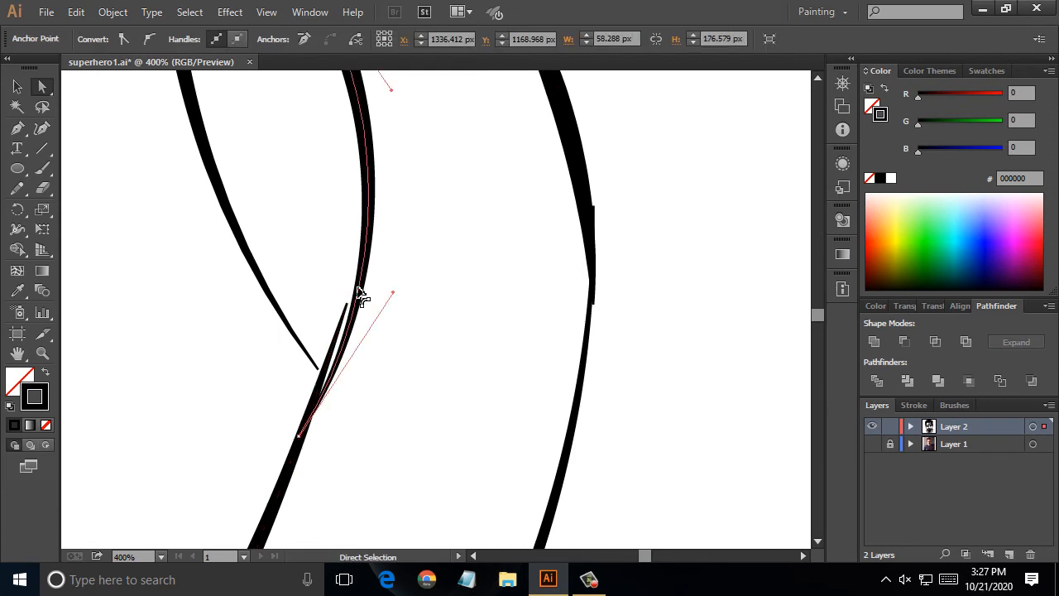
pyautogui.moveTo(392, 292); pyautogui.dragTo(374, 291)
pyautogui.click(381, 296)
# - Move the lower end of the right-hand neck line to meet the inner collar line
pyautogui.scroll(-3, 382, 297)
pyautogui.click(360, 324)
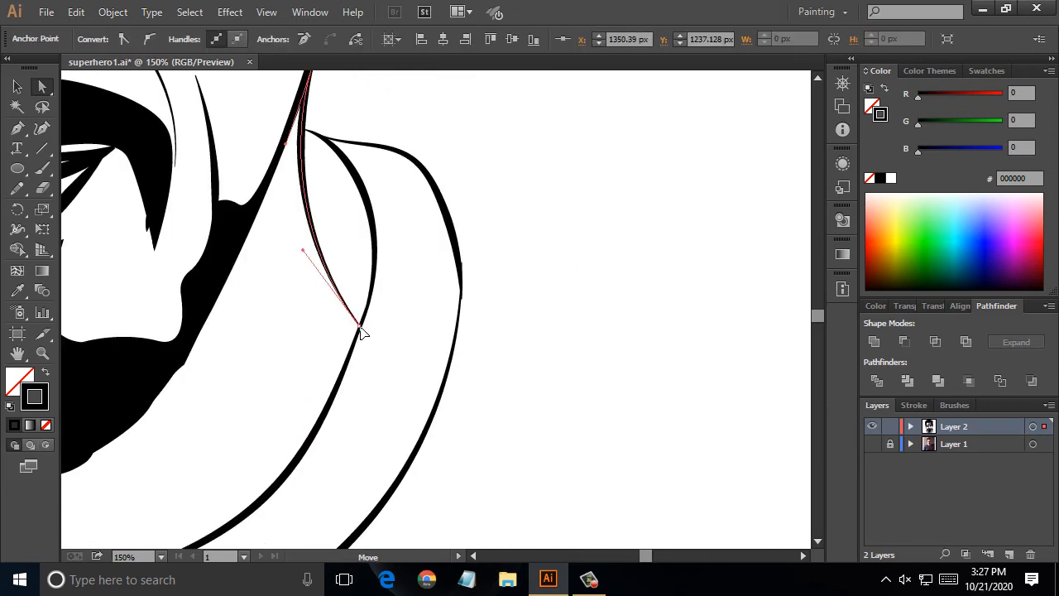
pyautogui.click(376, 332)
# - Align the overlapping stroke ends on the right-hand side of the outer collar and adjust the lower stroke's curve
pyautogui.scroll(-5, 376, 339)
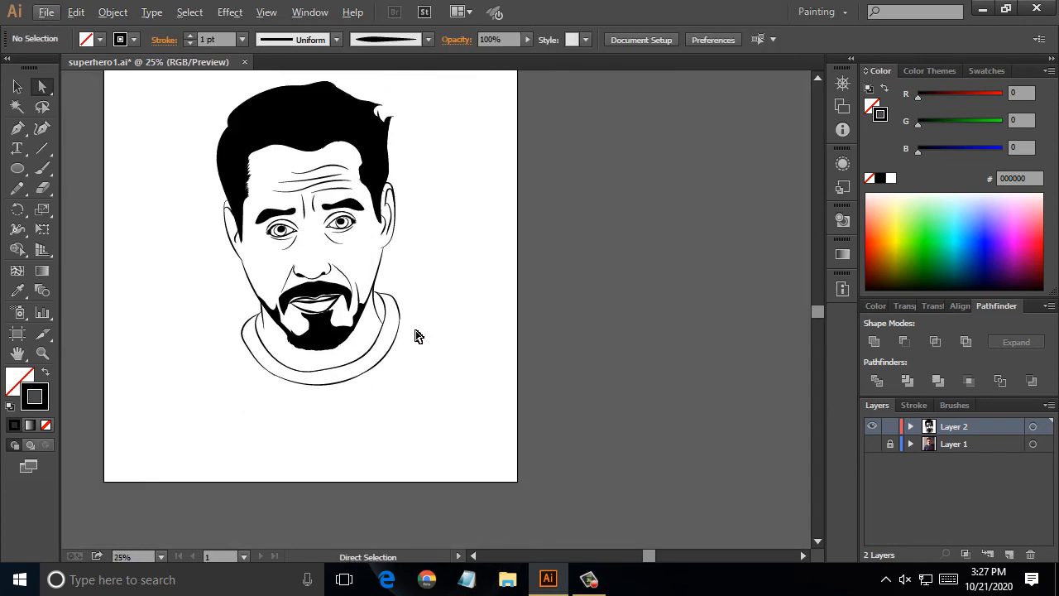
pyautogui.scroll(1, 417, 335)
pyautogui.scroll(8, 416, 356)
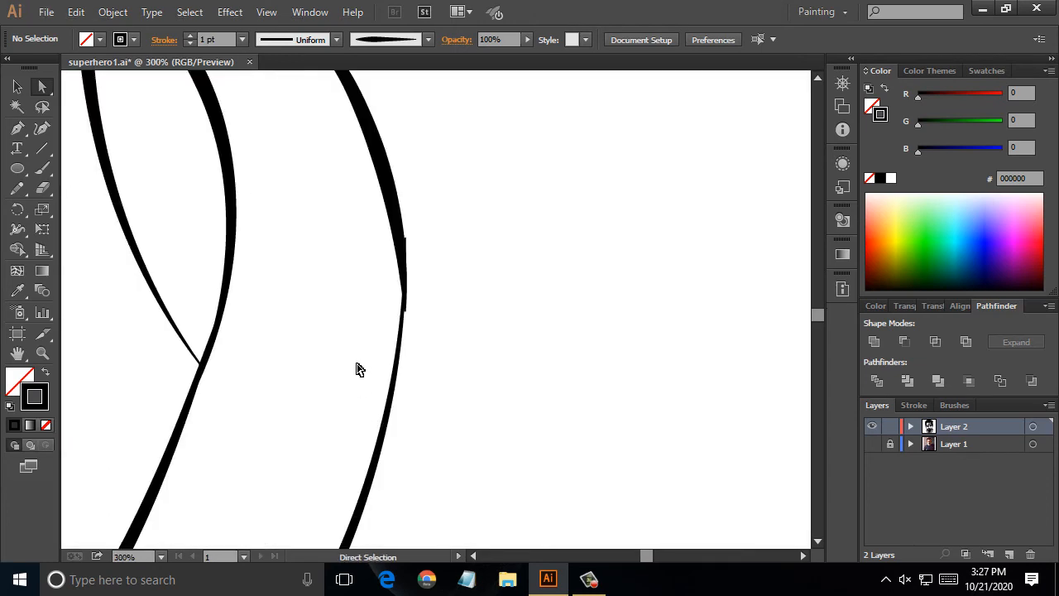
pyautogui.click(406, 229)
pyautogui.moveTo(404, 221); pyautogui.dragTo(400, 220)
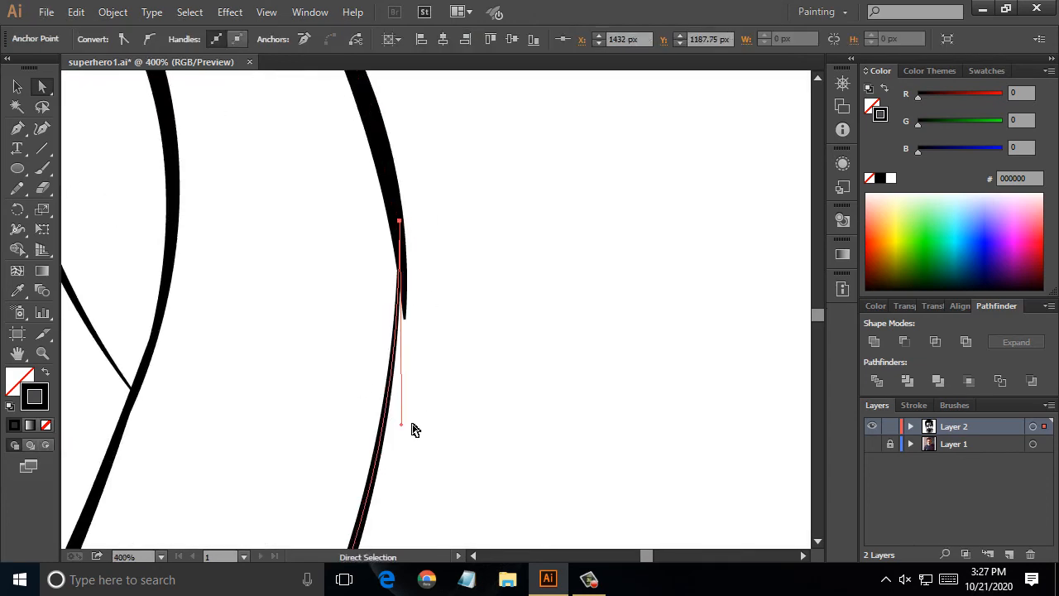
pyautogui.moveTo(402, 424); pyautogui.dragTo(425, 431)
pyautogui.click(527, 376)
pyautogui.scroll(-5, 358, 355)
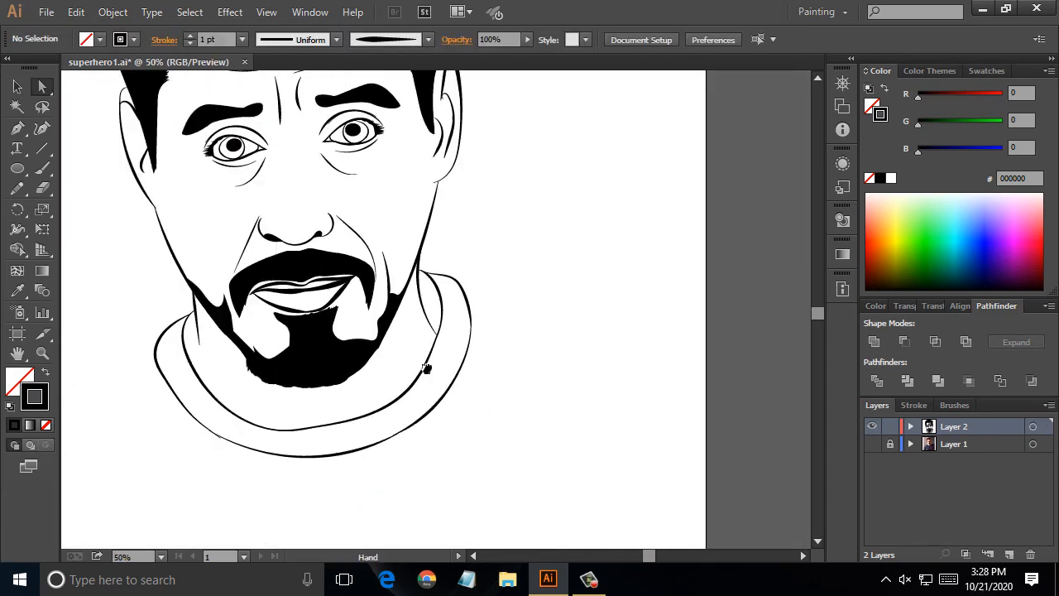
# - Shift the loose stroke end on the outer collar's lower left-hand side so the two overlapping strokes form one smooth line
pyautogui.scroll(4, 364, 381)
pyautogui.moveTo(366, 372); pyautogui.dragTo(396, 375)
pyautogui.click(485, 373)
pyautogui.scroll(5, 302, 333)
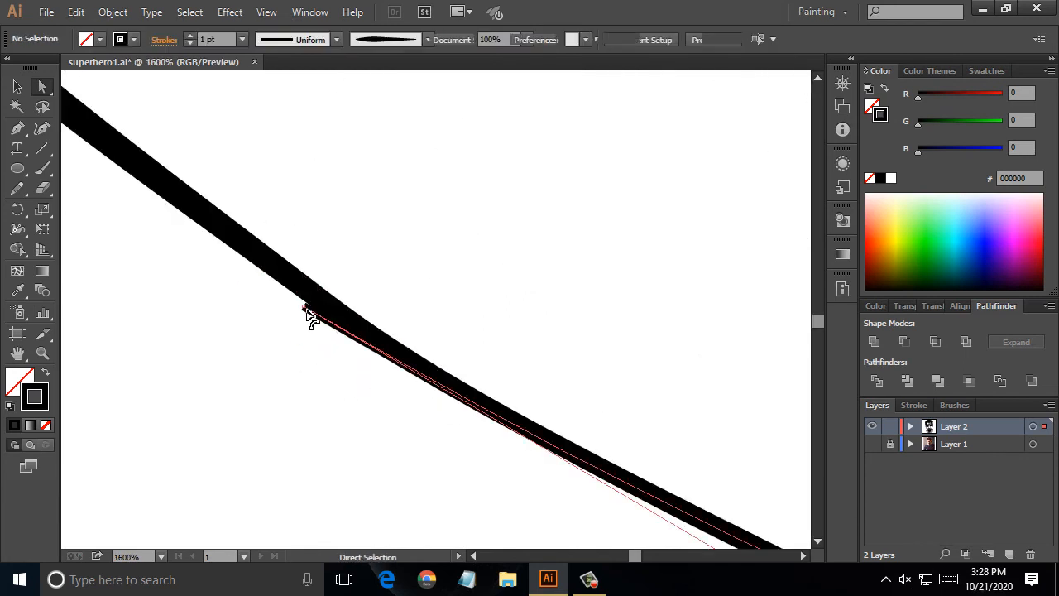
pyautogui.click(307, 304)
pyautogui.click(408, 301)
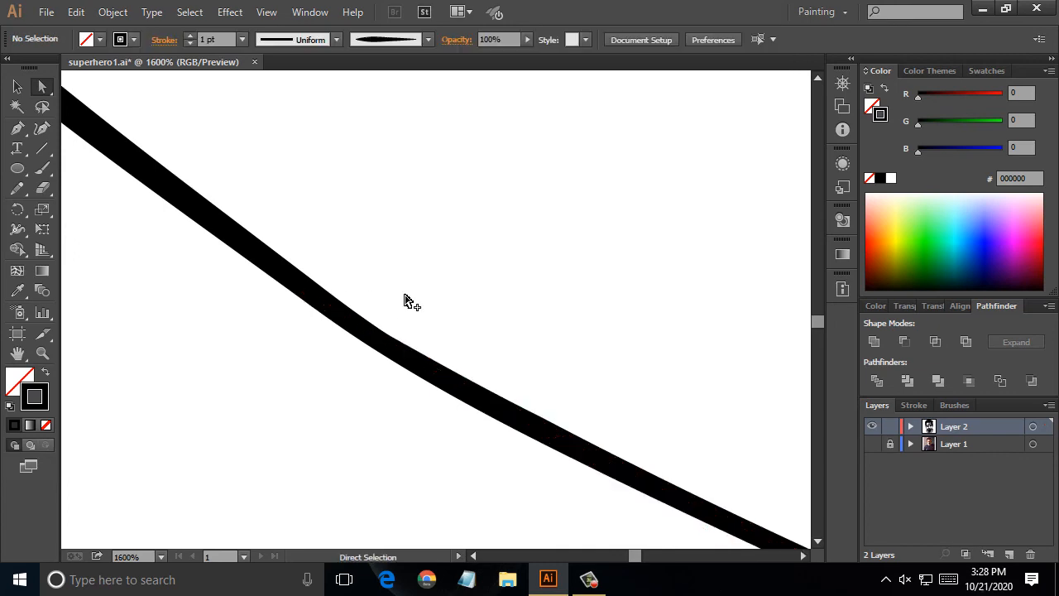
pyautogui.scroll(-8, 409, 300)
pyautogui.moveTo(488, 294); pyautogui.dragTo(404, 451)
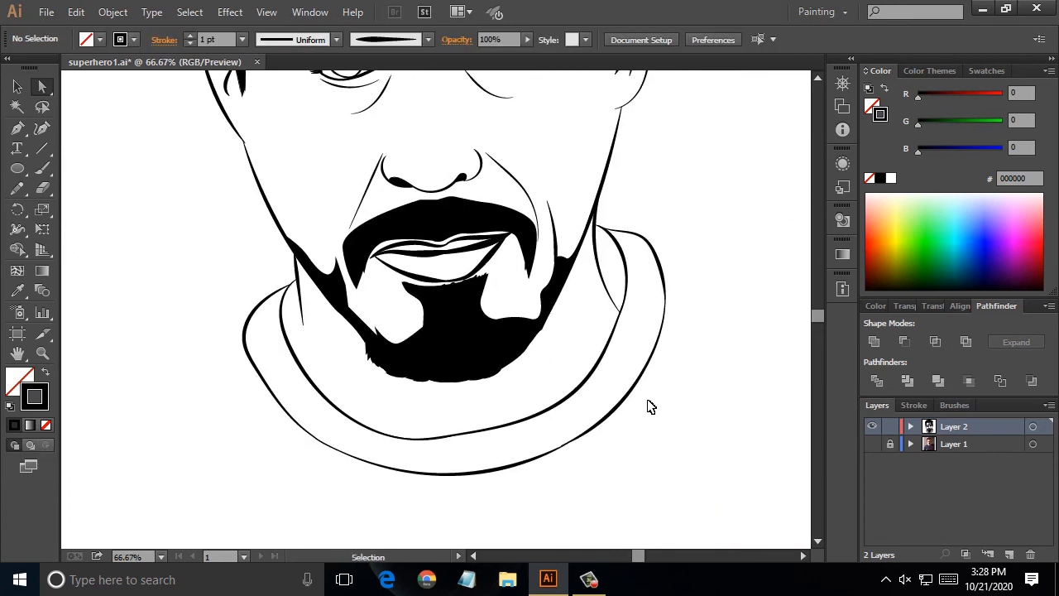
# - Show the reference photo on Layer 1 and trace the left-hand ear's inner fold and earlobe with brush strokes
pyautogui.scroll(5, 651, 407)
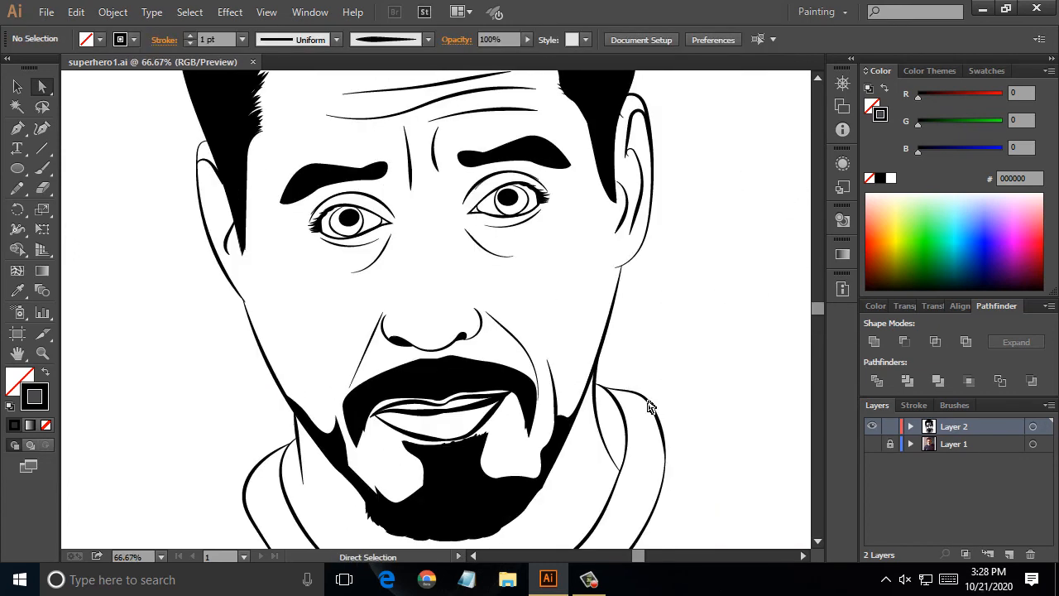
pyautogui.click(873, 444)
pyautogui.scroll(2, 172, 147)
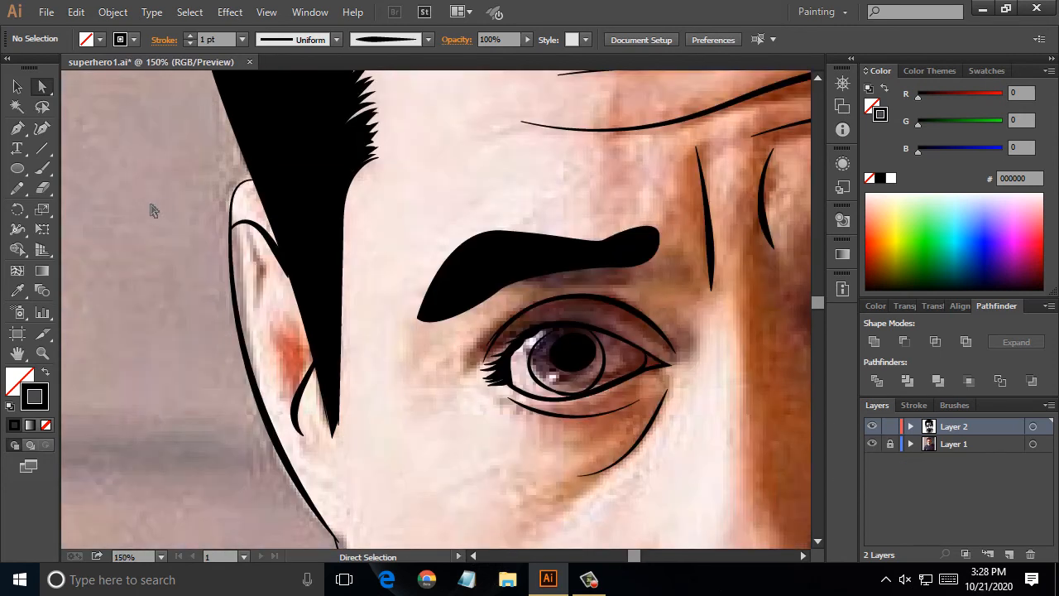
pyautogui.press('b')
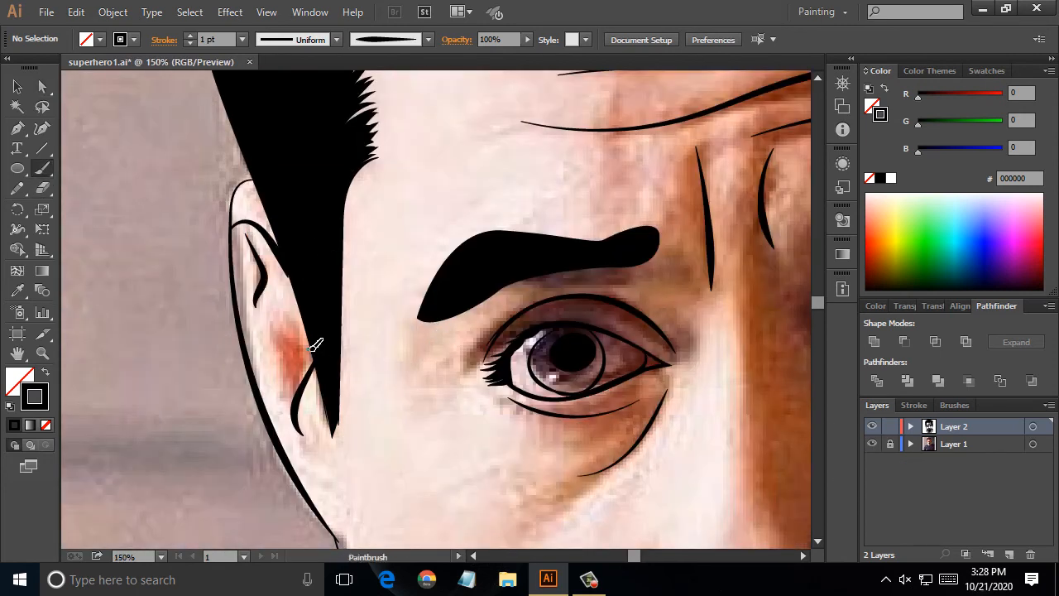
pyautogui.moveTo(310, 303); pyautogui.dragTo(162, 254)
pyautogui.scroll(-1, 134, 246)
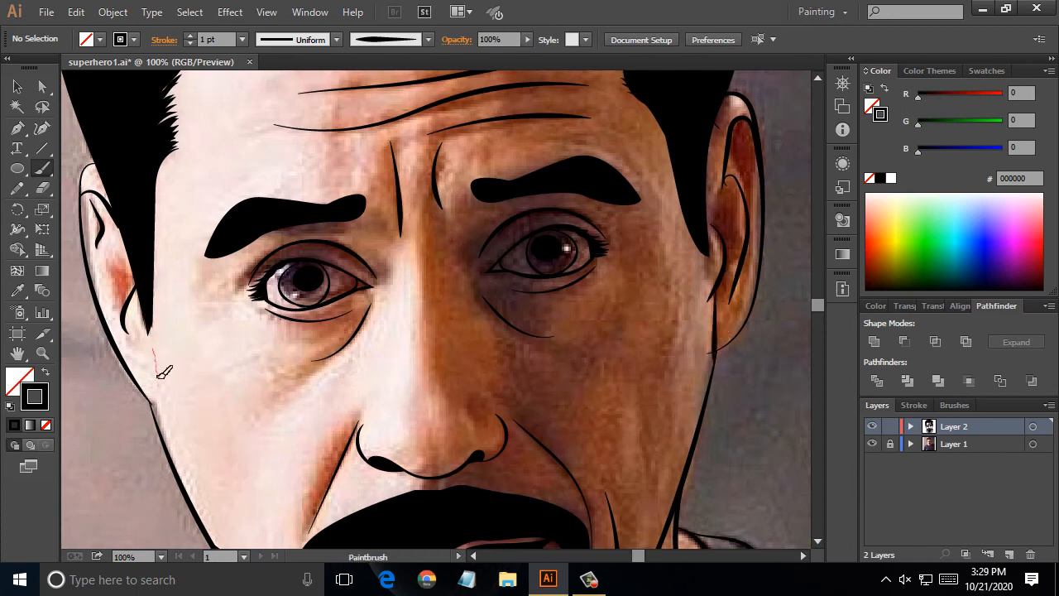
# - Align the ends of the left-hand earlobe stroke and outer ear line with each other and hide the reference photo
pyautogui.scroll(6, 124, 357)
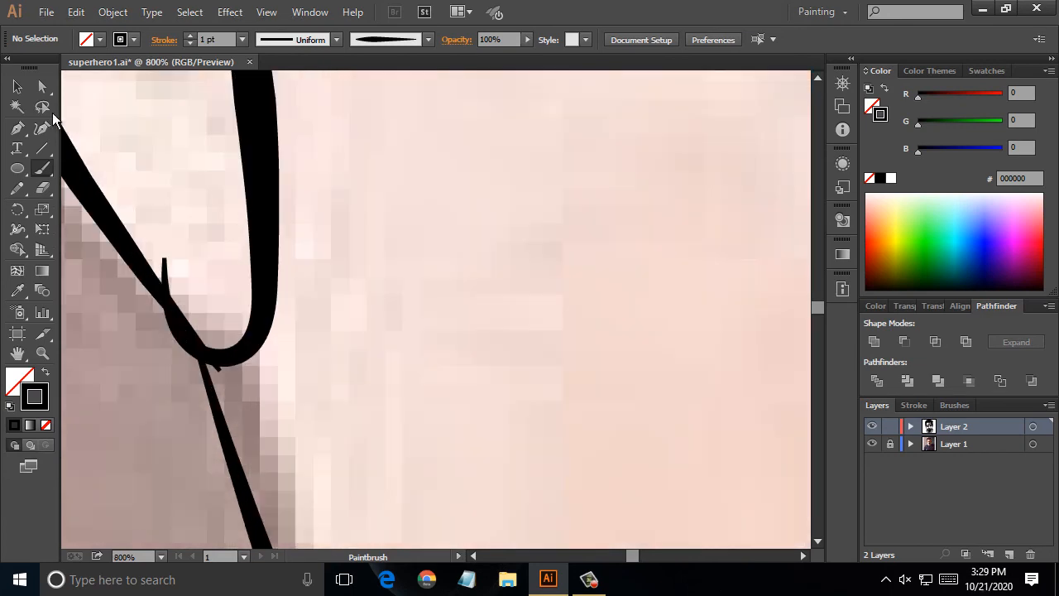
pyautogui.press('a')
pyautogui.click(139, 253)
pyautogui.moveTo(135, 244); pyautogui.dragTo(143, 265)
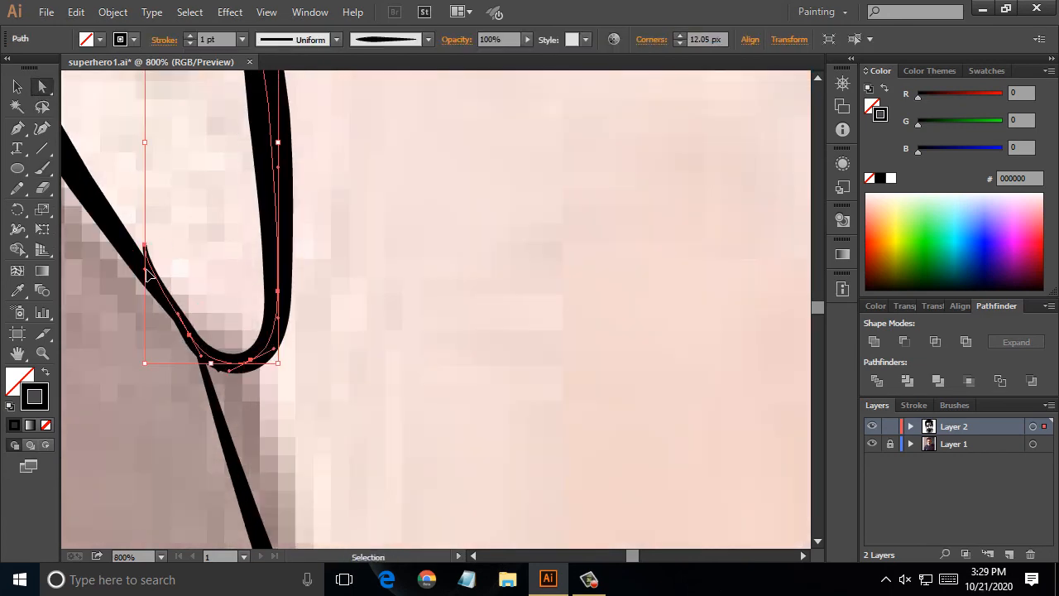
pyautogui.hotkey('ctrl', 'z')
pyautogui.click(184, 241)
pyautogui.click(212, 363)
pyautogui.moveTo(212, 363); pyautogui.dragTo(219, 364)
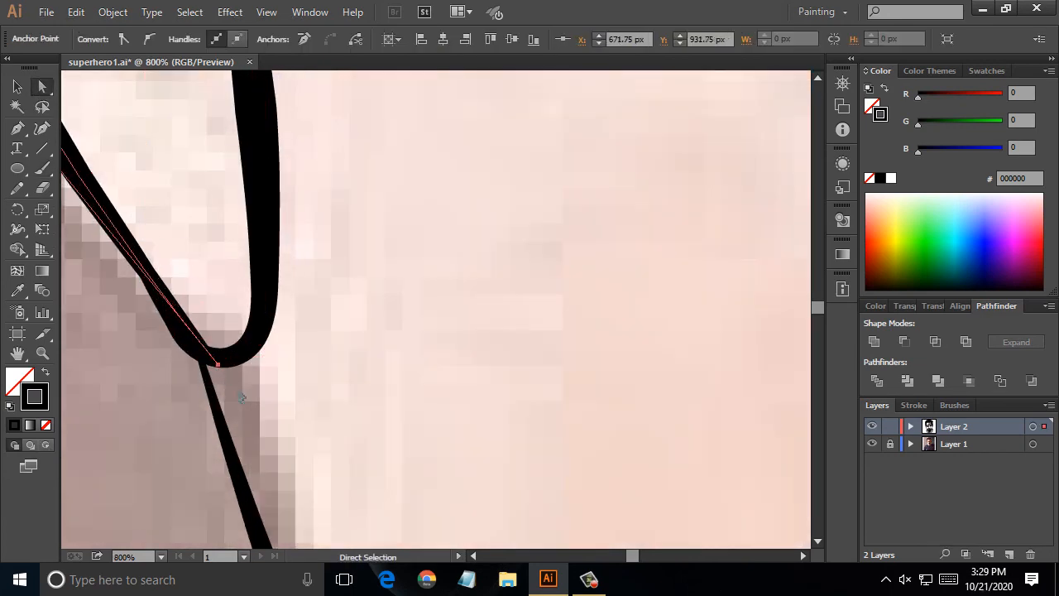
pyautogui.click(238, 389)
pyautogui.scroll(-5, 238, 391)
pyautogui.scroll(-2, 239, 392)
pyautogui.click(871, 444)
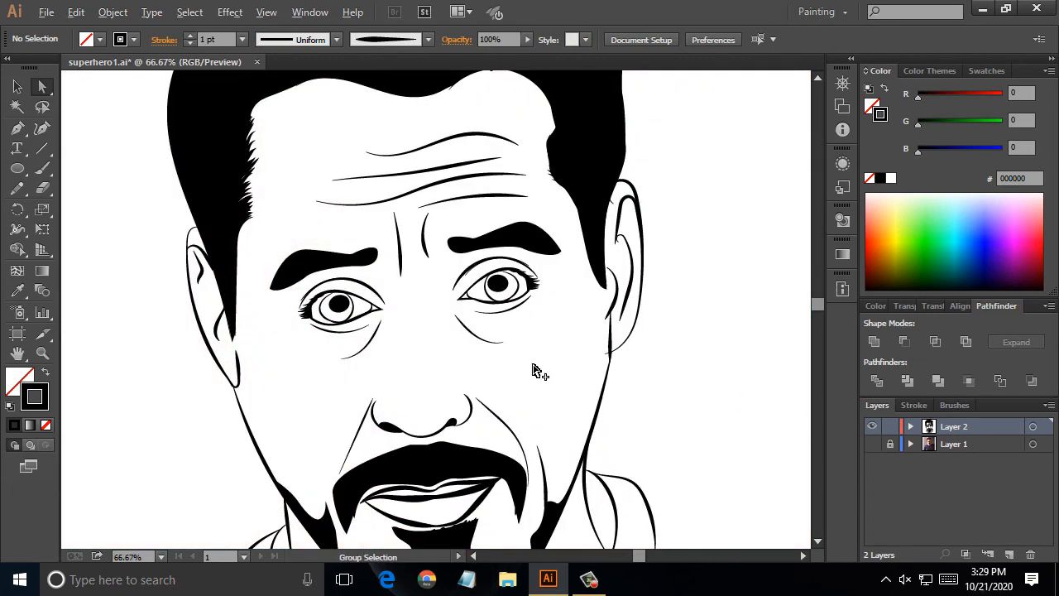
# - Brush a small curl at the end of the right-hand earlobe and delete the vertical stroke crossing it
pyautogui.scroll(-1, 537, 365)
pyautogui.scroll(2, 625, 354)
pyautogui.scroll(4, 611, 358)
pyautogui.press('b')
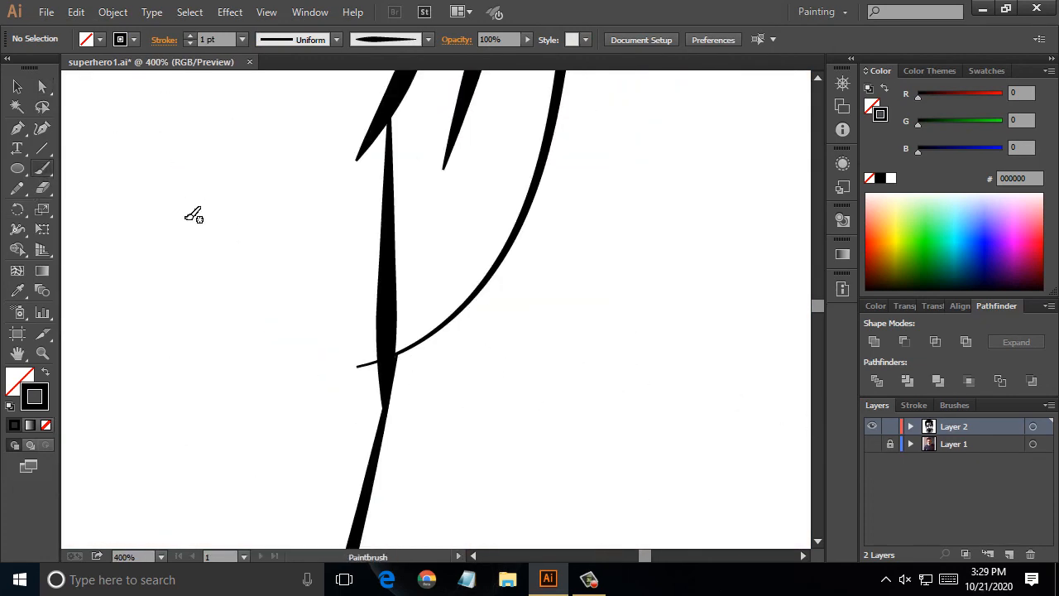
pyautogui.moveTo(359, 363); pyautogui.dragTo(413, 344)
pyautogui.click(42, 87)
pyautogui.click(391, 278)
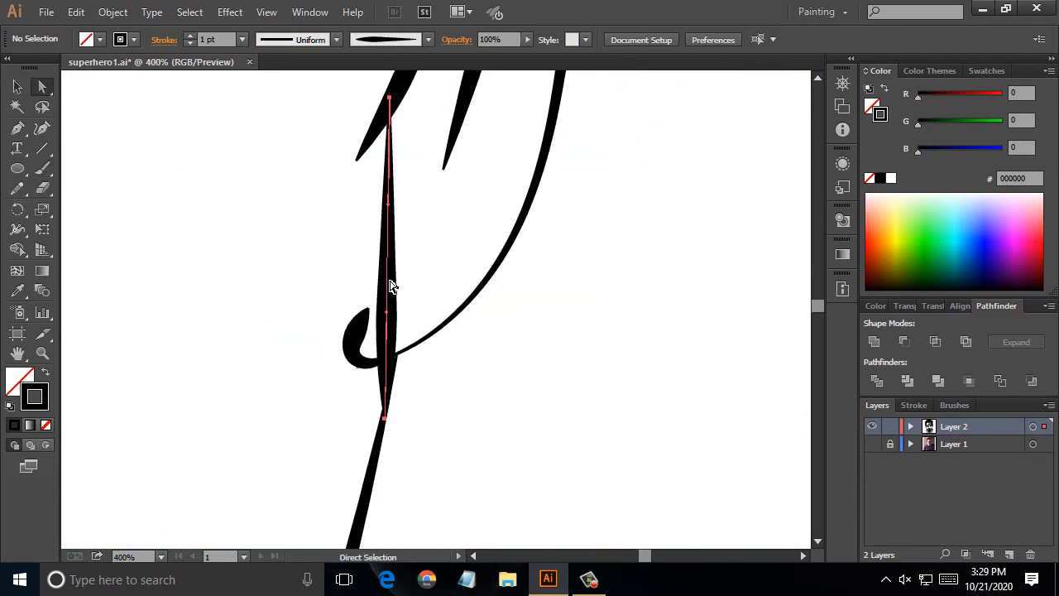
pyautogui.press('Delete')
# - Set the stroke weight of the right-hand earlobe curl to 0.5 pt
pyautogui.scroll(-2, 391, 277)
pyautogui.click(374, 311)
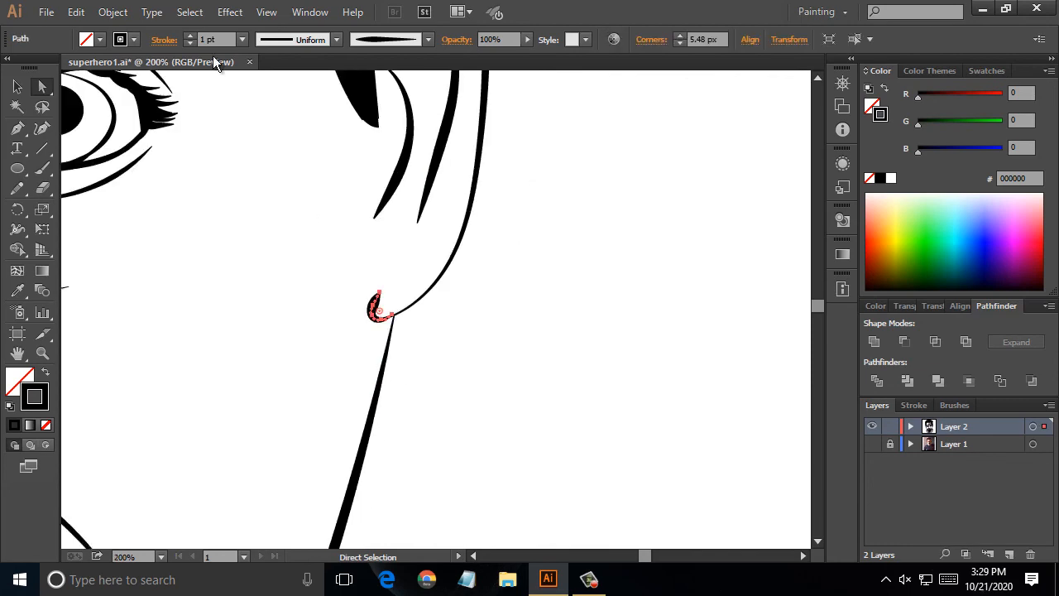
pyautogui.click(534, 355)
pyautogui.scroll(-5, 529, 354)
# - Move the hair shape's anchor points to smooth its edge beside the right-hand ear and brush a short curve inside the ear's top
pyautogui.scroll(7, 506, 264)
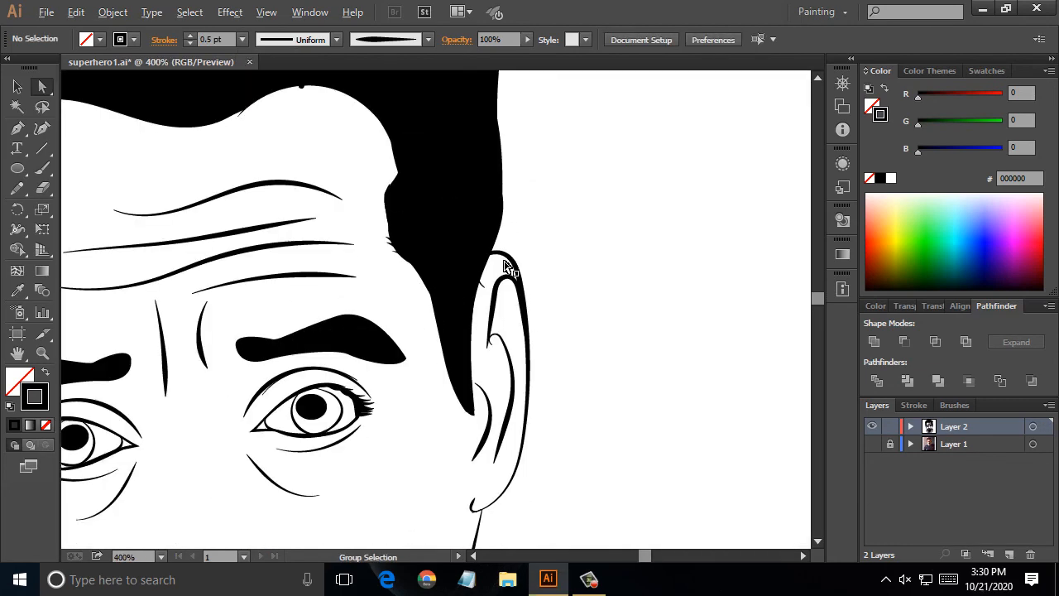
pyautogui.click(386, 374)
pyautogui.moveTo(386, 374); pyautogui.dragTo(340, 387)
pyautogui.click(358, 327)
pyautogui.moveTo(393, 259); pyautogui.dragTo(374, 259)
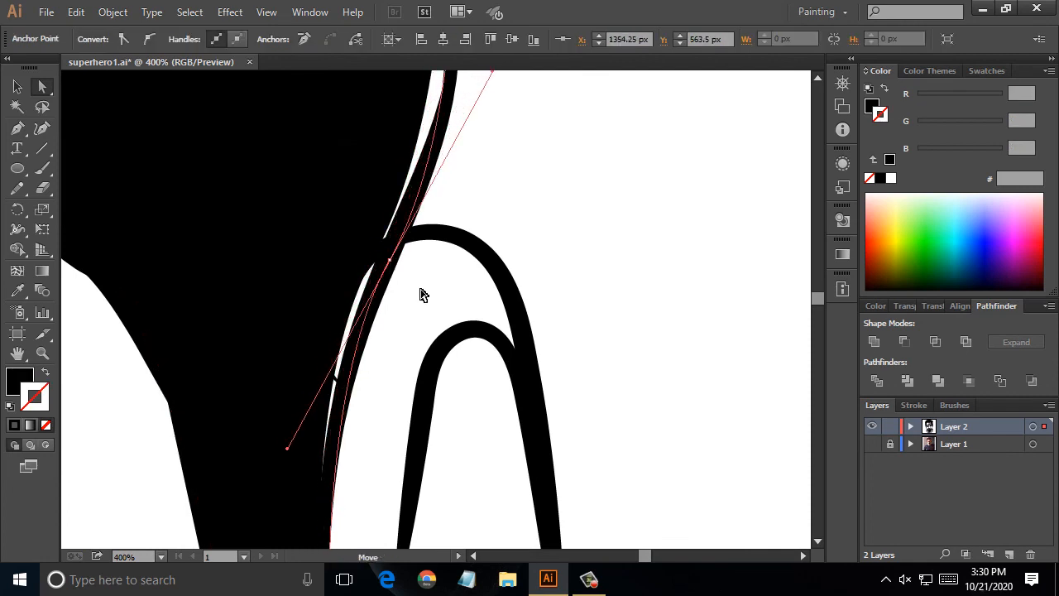
pyautogui.click(406, 350)
pyautogui.scroll(-2, 407, 351)
pyautogui.click(42, 168)
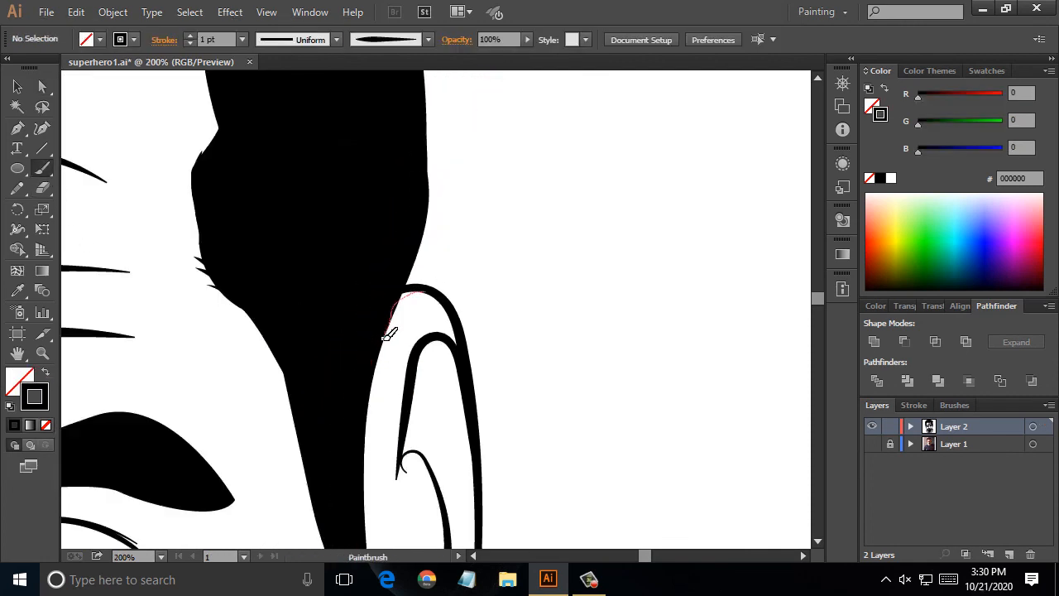
pyautogui.scroll(-4, 383, 362)
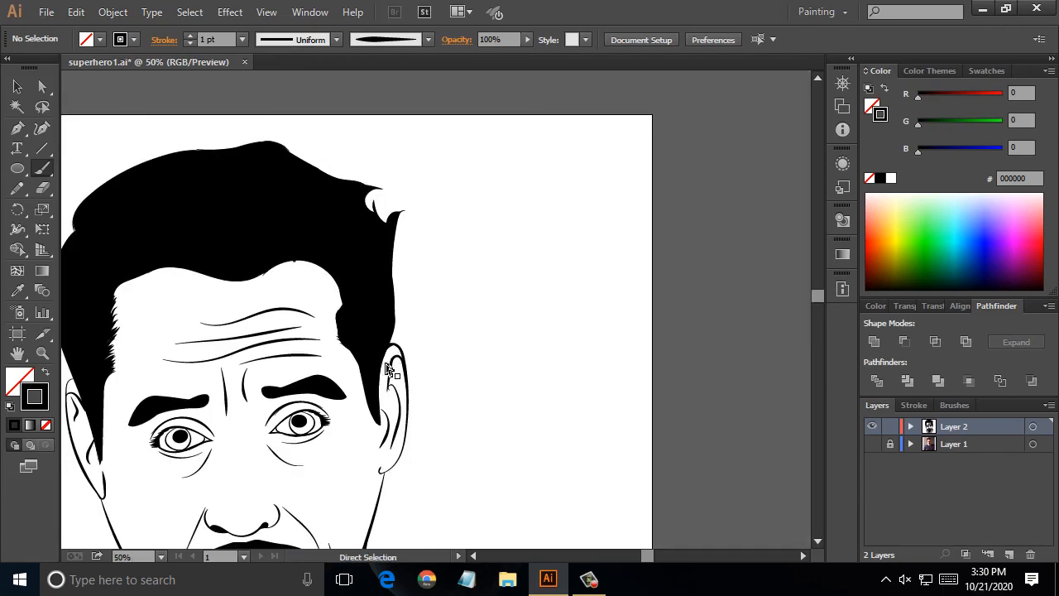